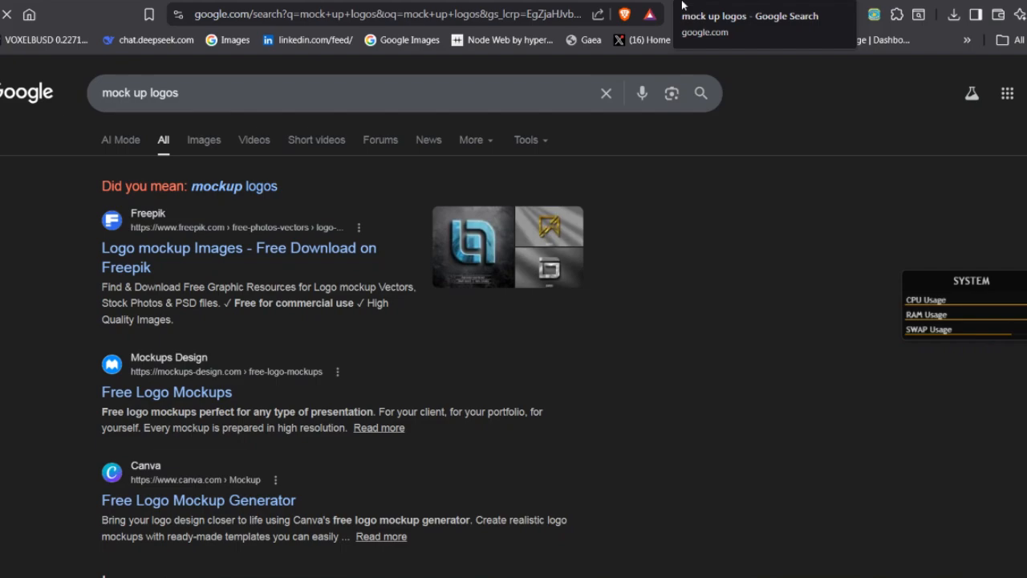
Show the image results for "mock up logos" and open the preview of "3D Logo Mockup on Glass Wall"
click(202, 140)
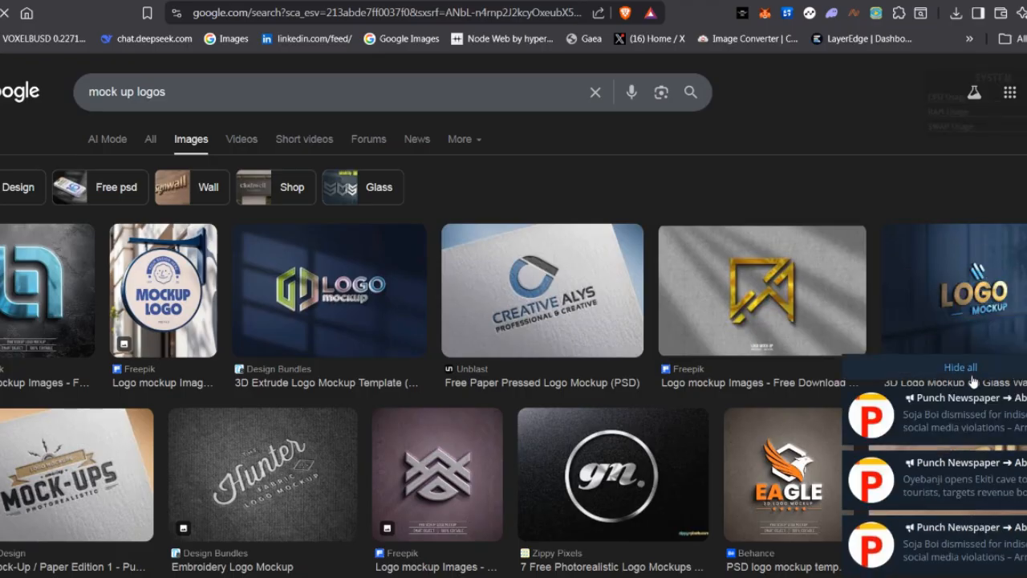
click(972, 373)
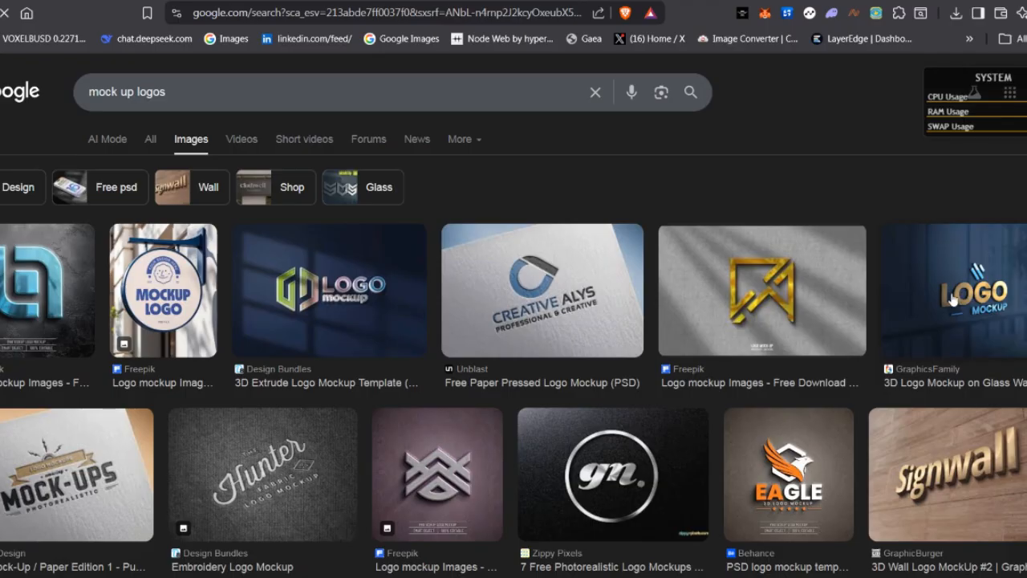
scroll(952, 299, down, 1)
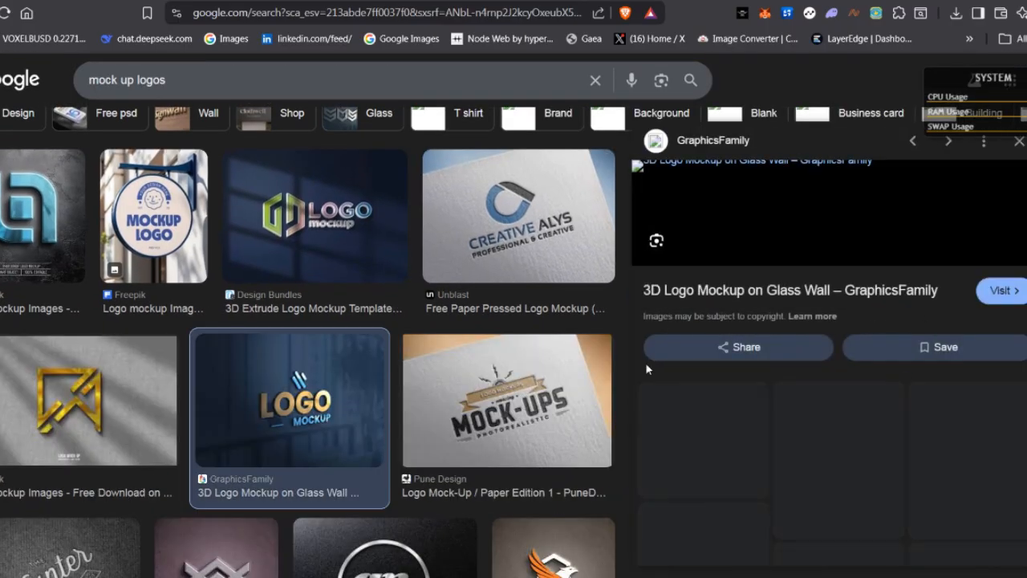
Examine the wood, glass and paper logo mockups among the image results and related images, reloading the page to load the preview
scroll(353, 367, down, 4)
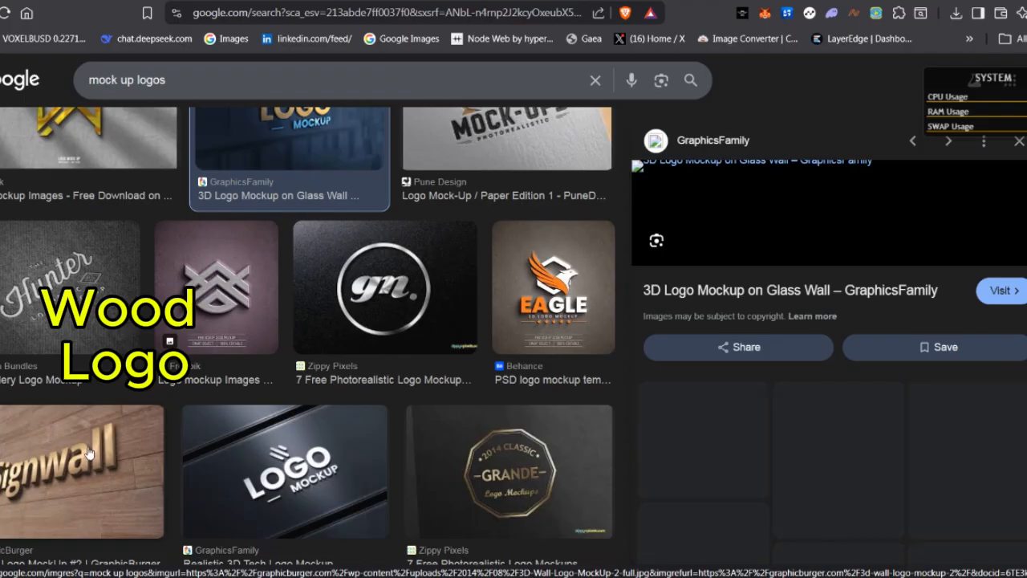
scroll(90, 454, up, 3)
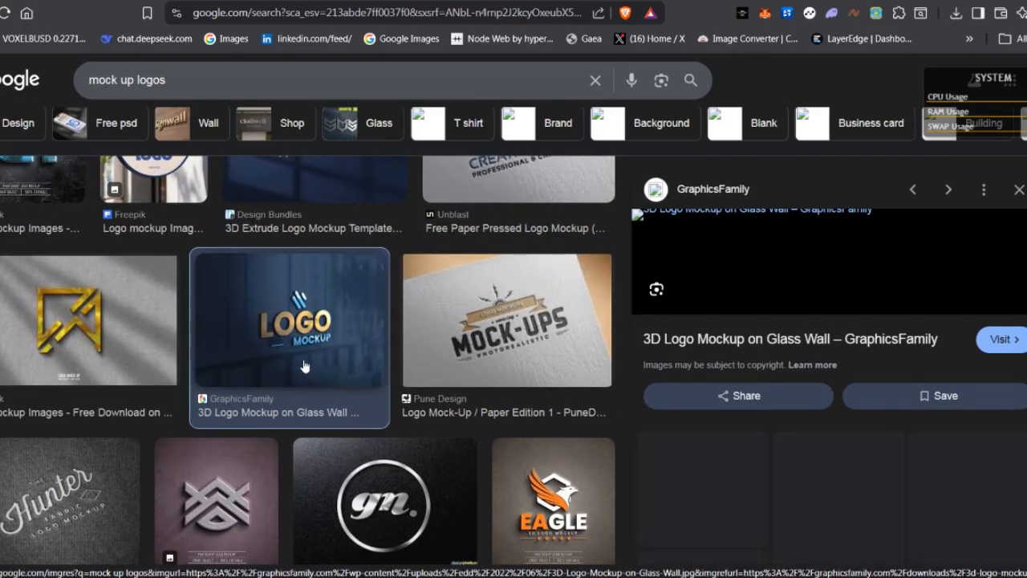
scroll(305, 367, up, 1)
scroll(310, 388, down, 5)
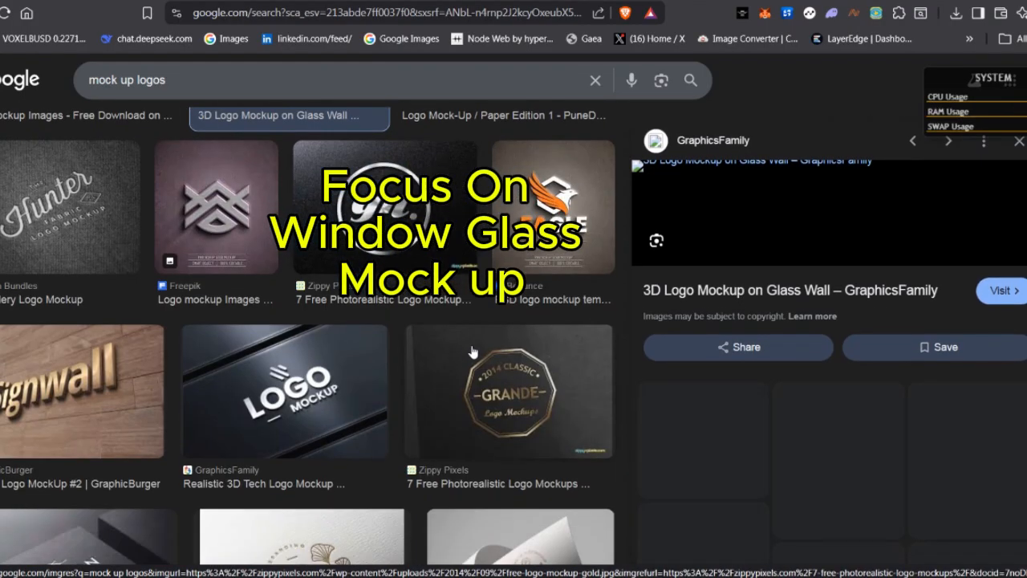
scroll(321, 393, down, 2)
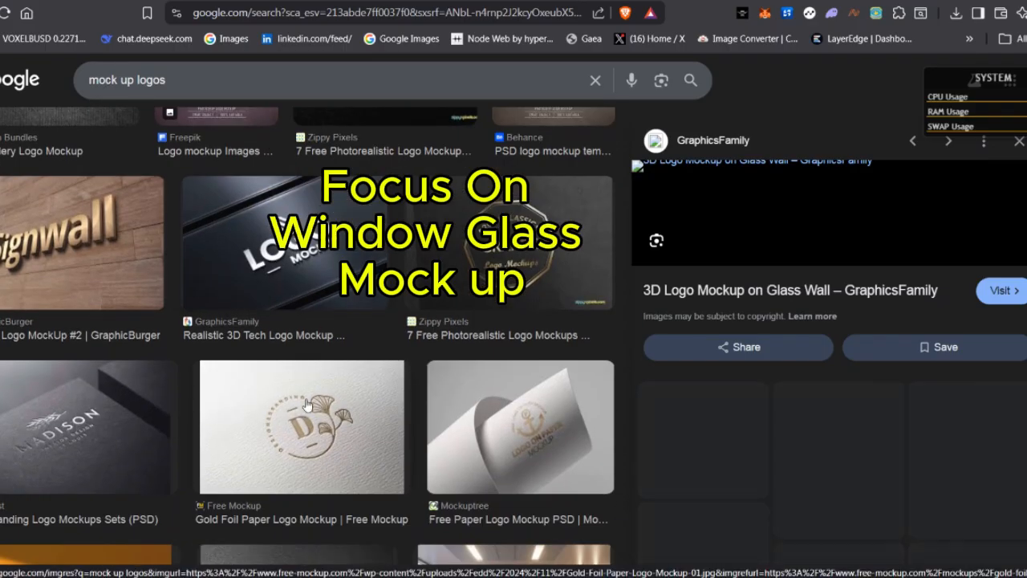
click(4, 13)
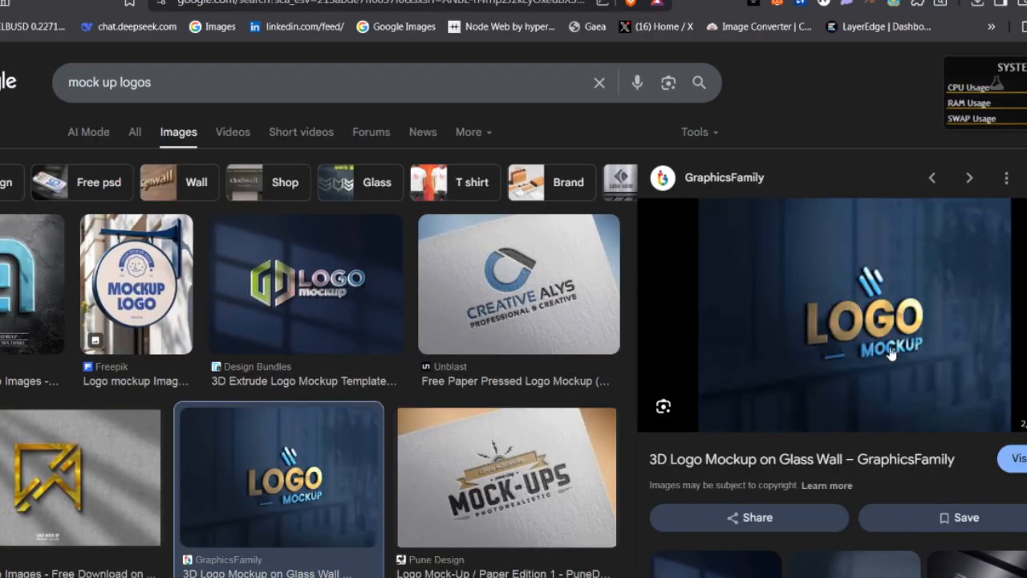
scroll(799, 335, down, 5)
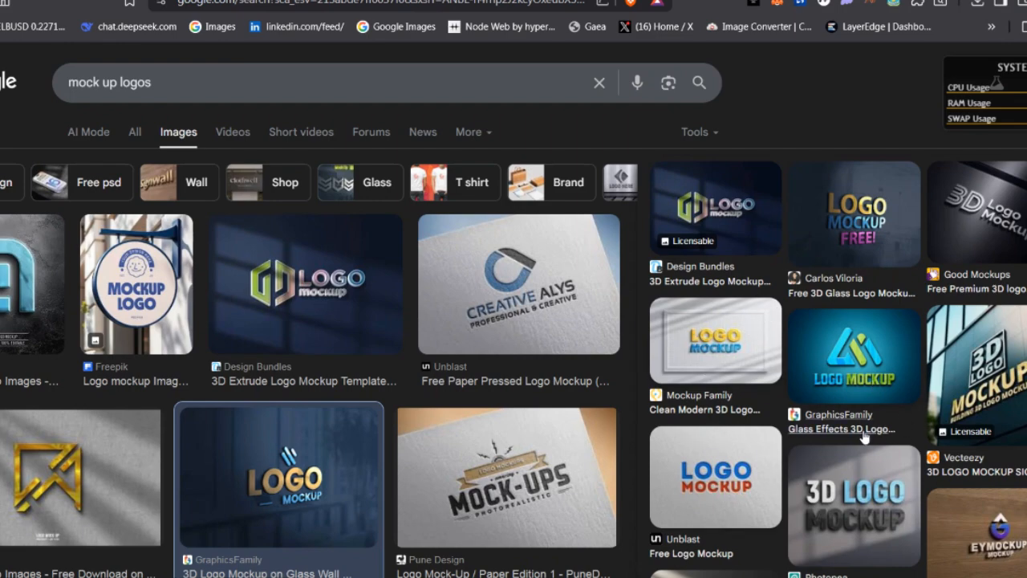
scroll(664, 437, down, 3)
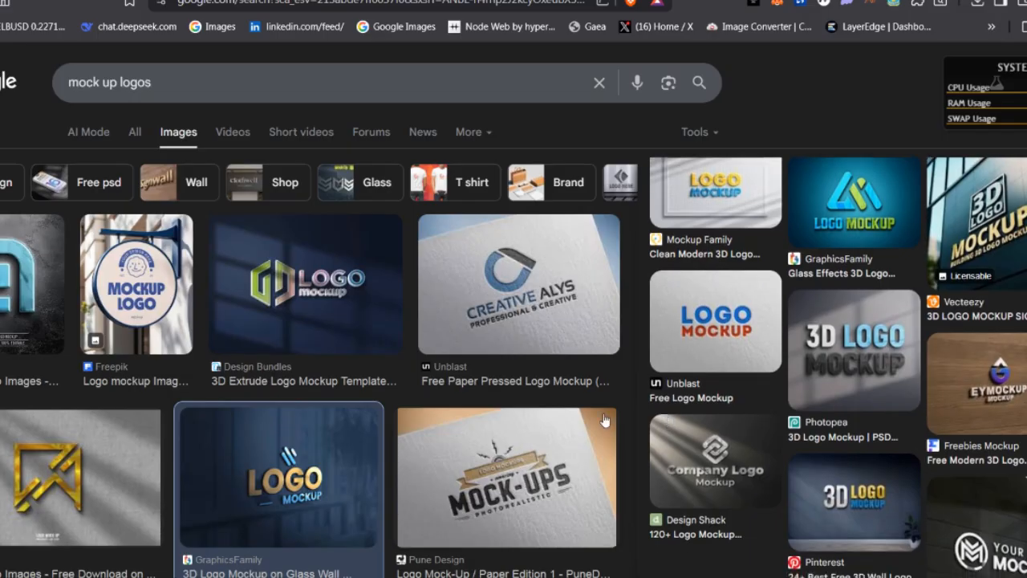
scroll(540, 372, down, 4)
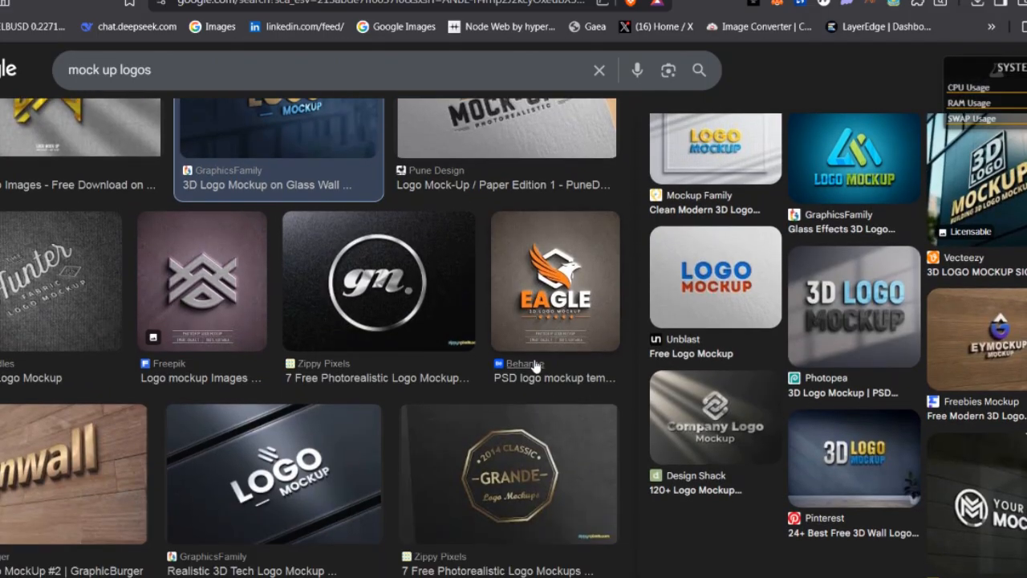
scroll(505, 294, down, 2)
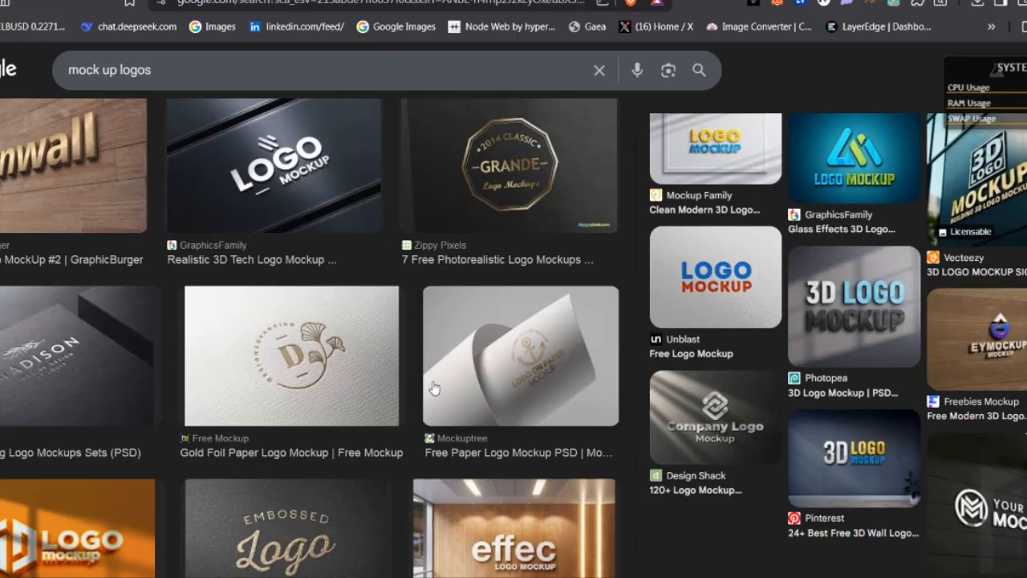
scroll(208, 390, down, 2)
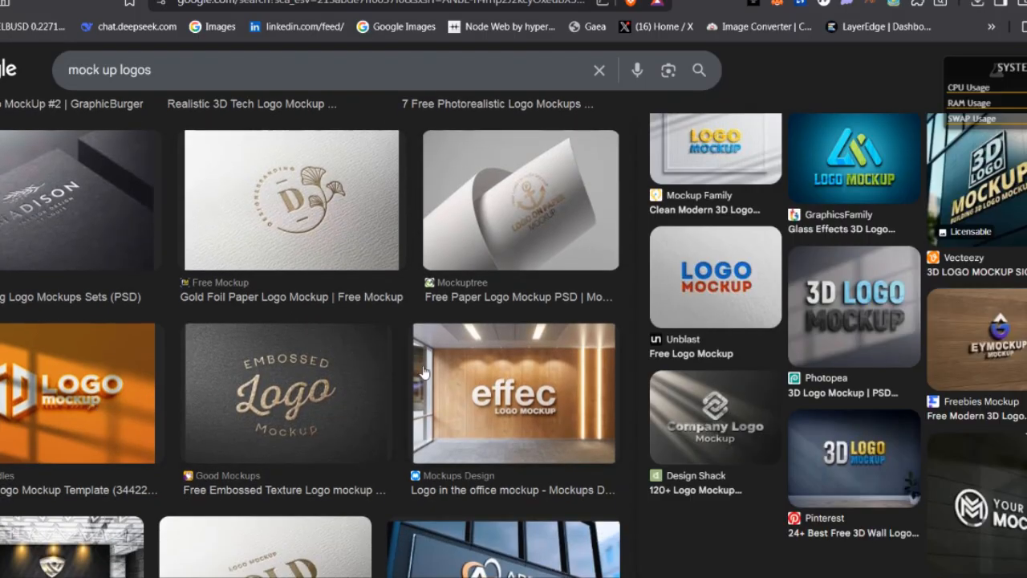
scroll(424, 373, up, 4)
Go to the freepik.com home page
click(544, 6)
text(free)
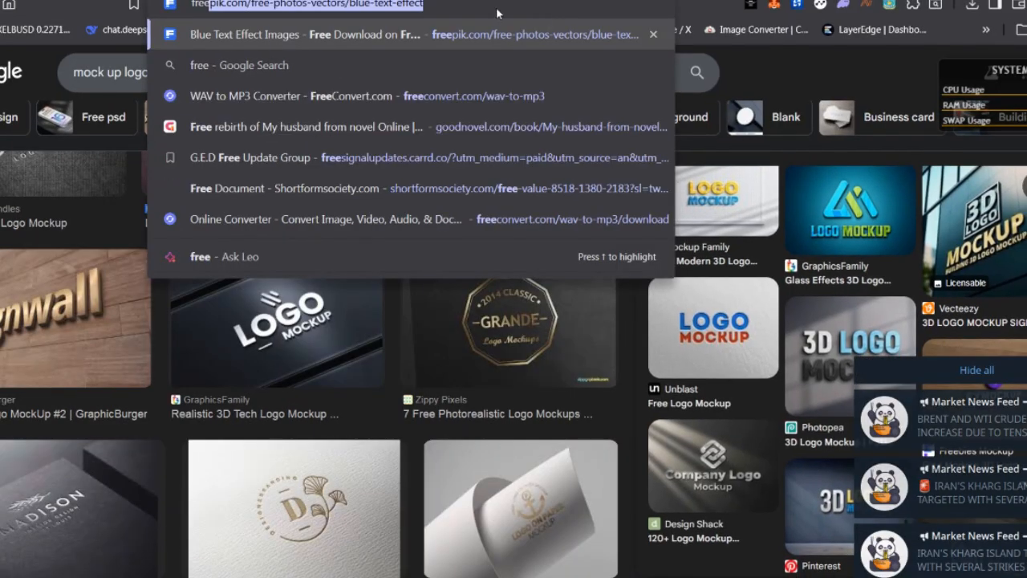
text(pik.com/)
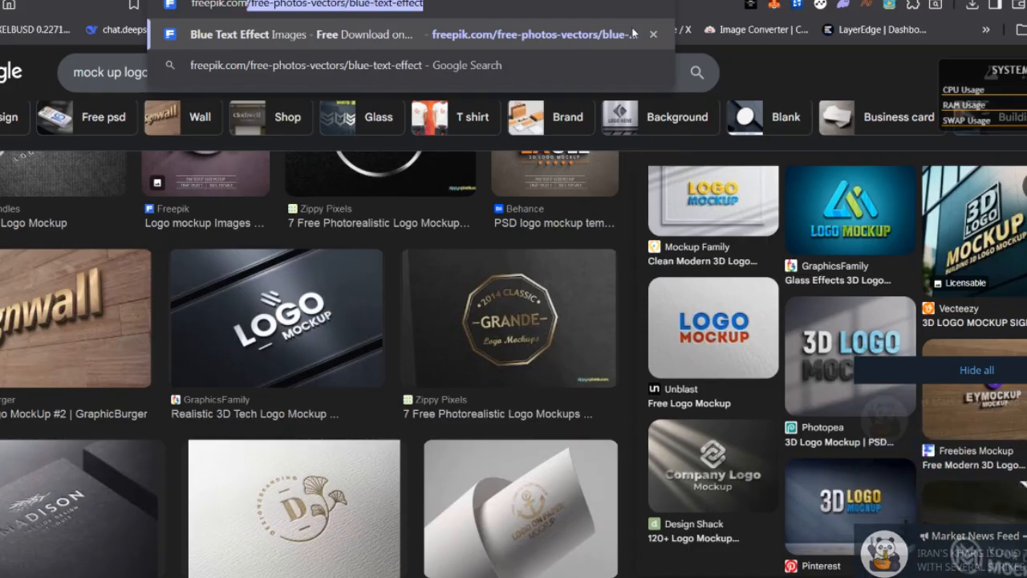
key(BackSpace)
key(BackSpace)
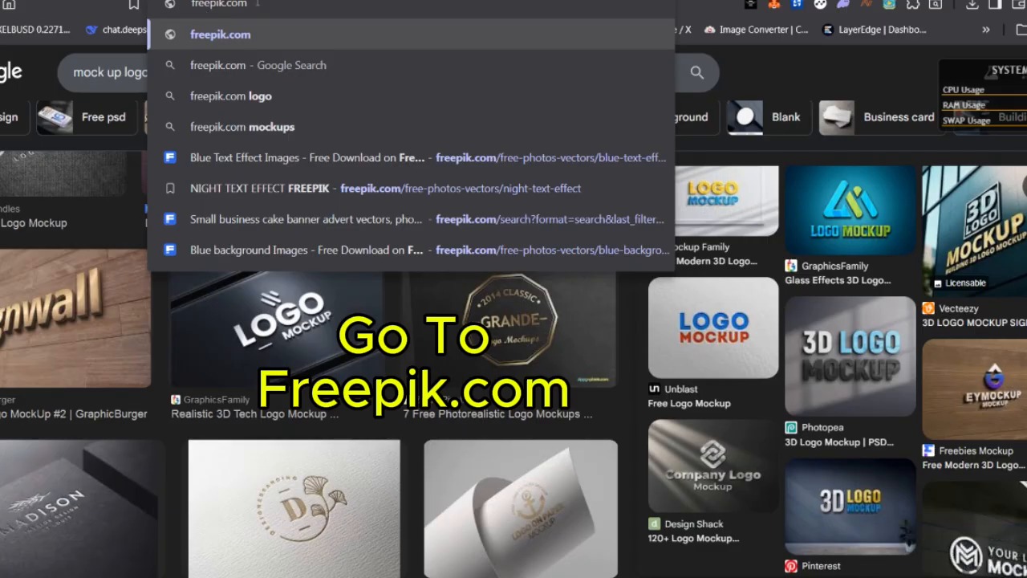
key(Return)
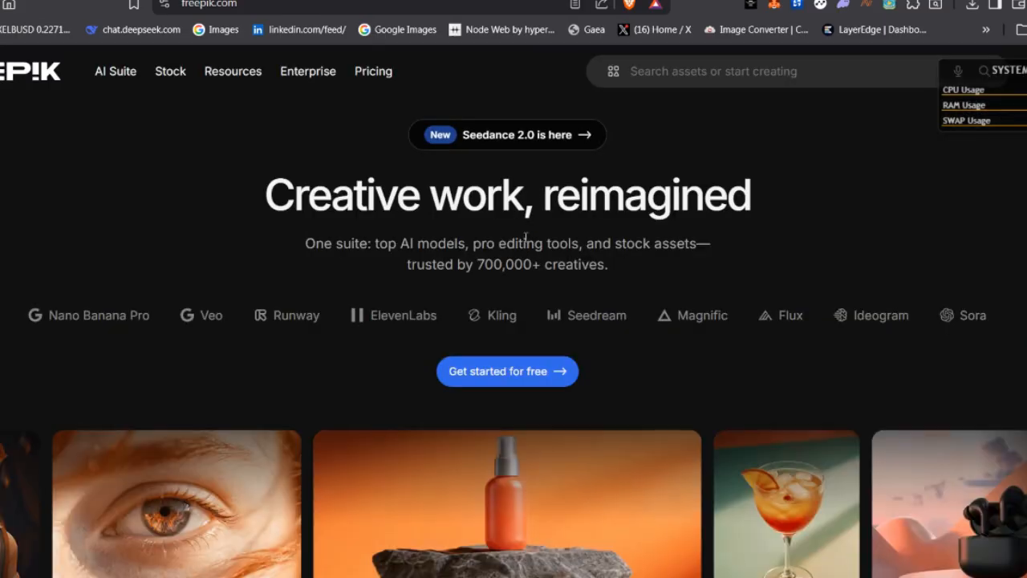
Search Freepik for "mock up logos"
click(705, 73)
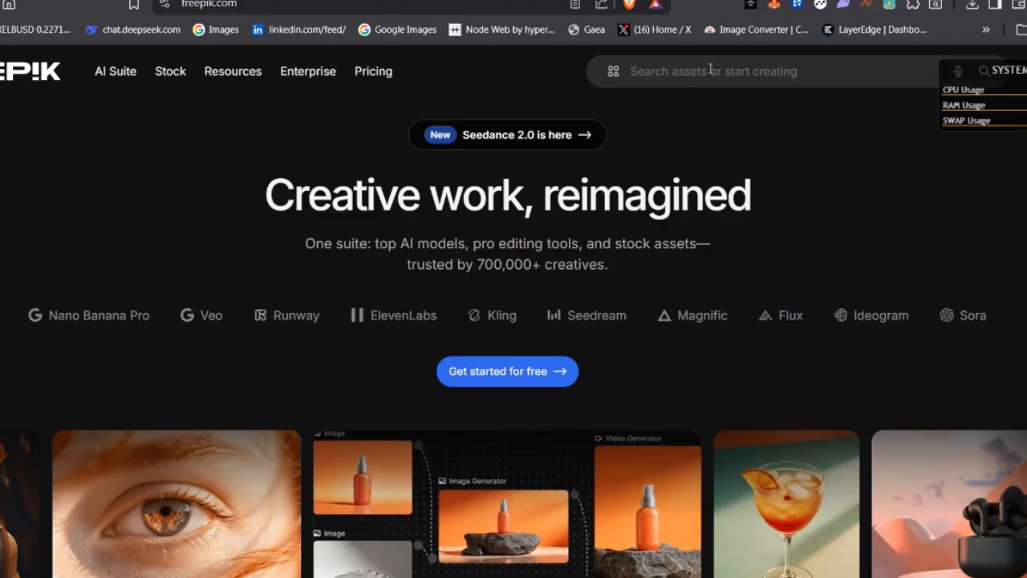
text(mockup logos)
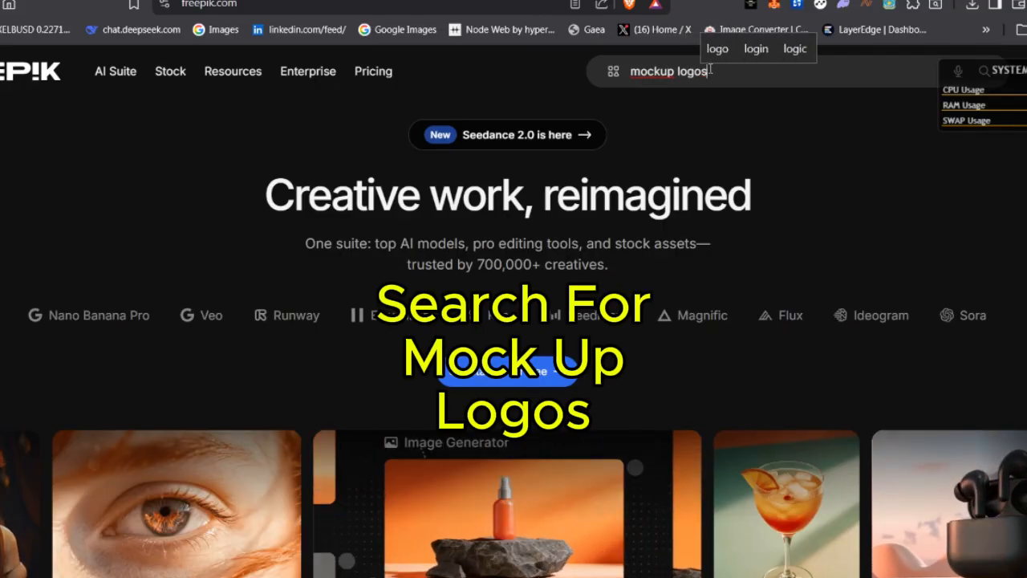
key(Return)
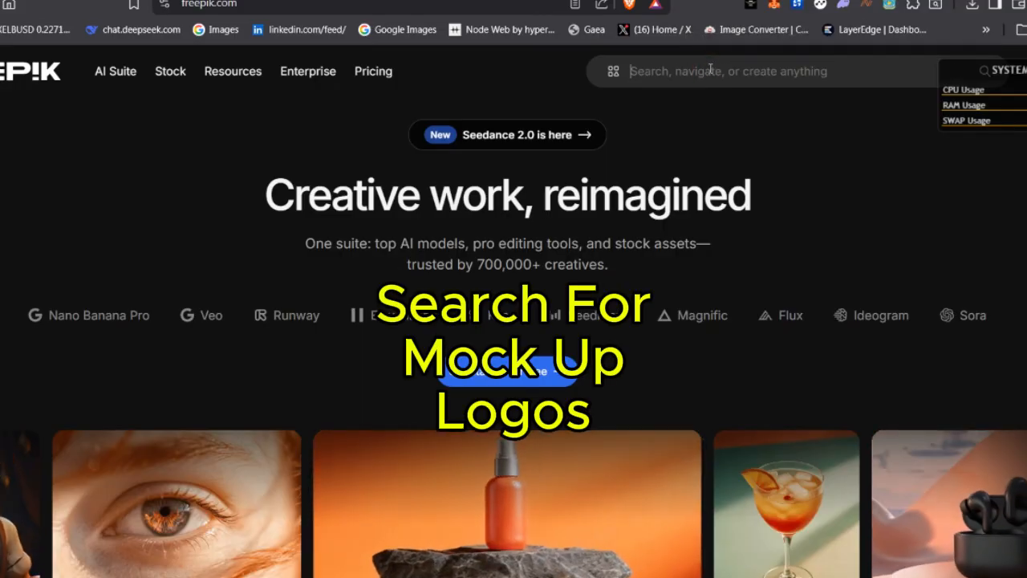
text(mock)
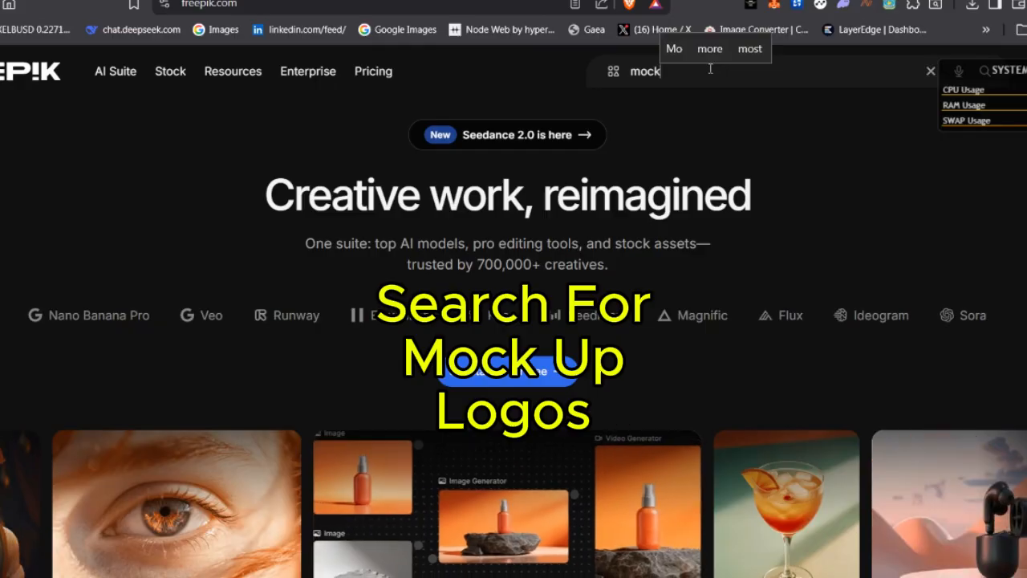
text(u)
text( up logos)
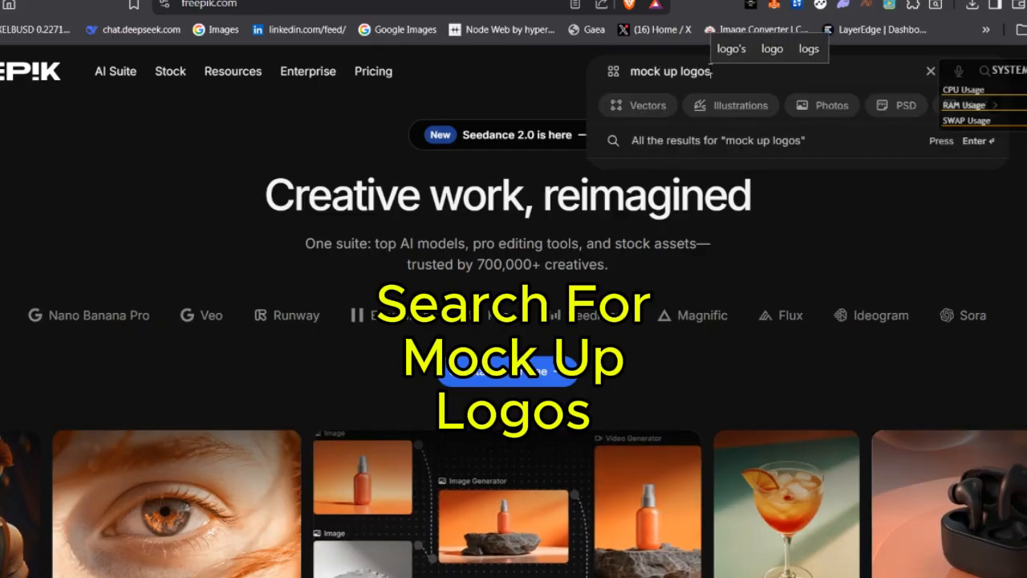
key(Return)
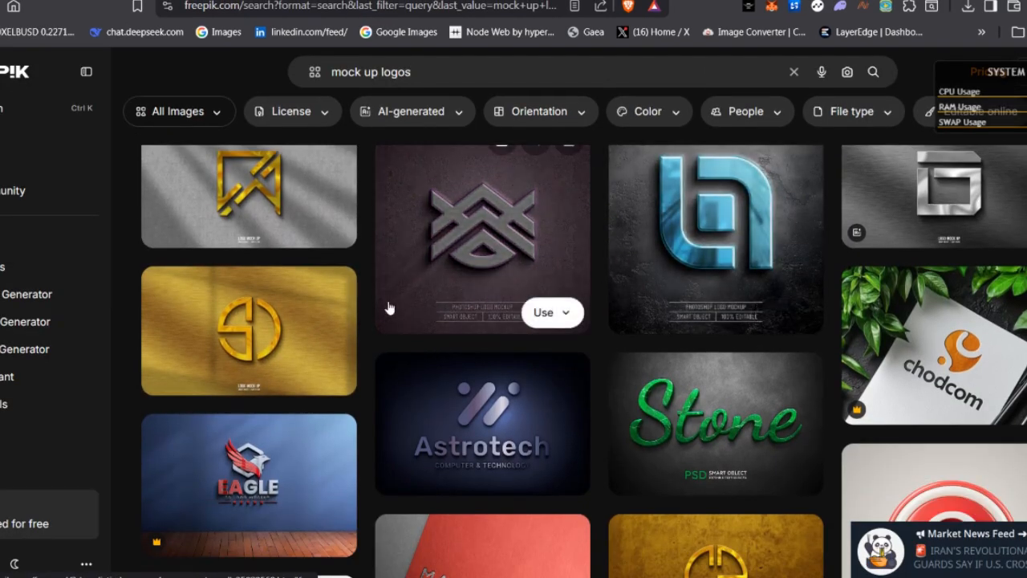
Examine Freepik's "mock up logos" results for a suitable design, comparing the wall, sign, metal and wood styles
scroll(578, 378, down, 2)
scroll(384, 404, down, 2)
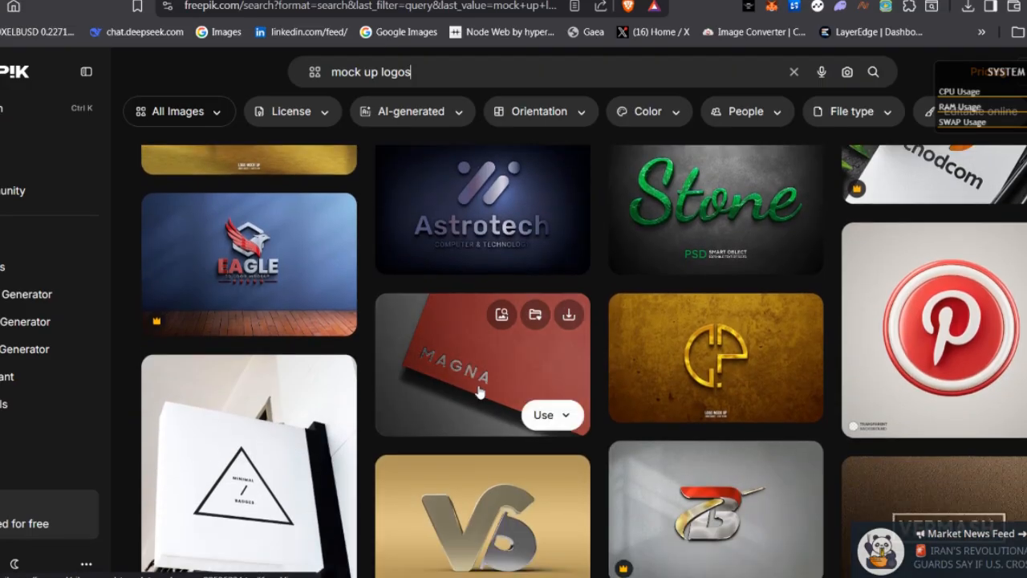
scroll(737, 318, down, 1)
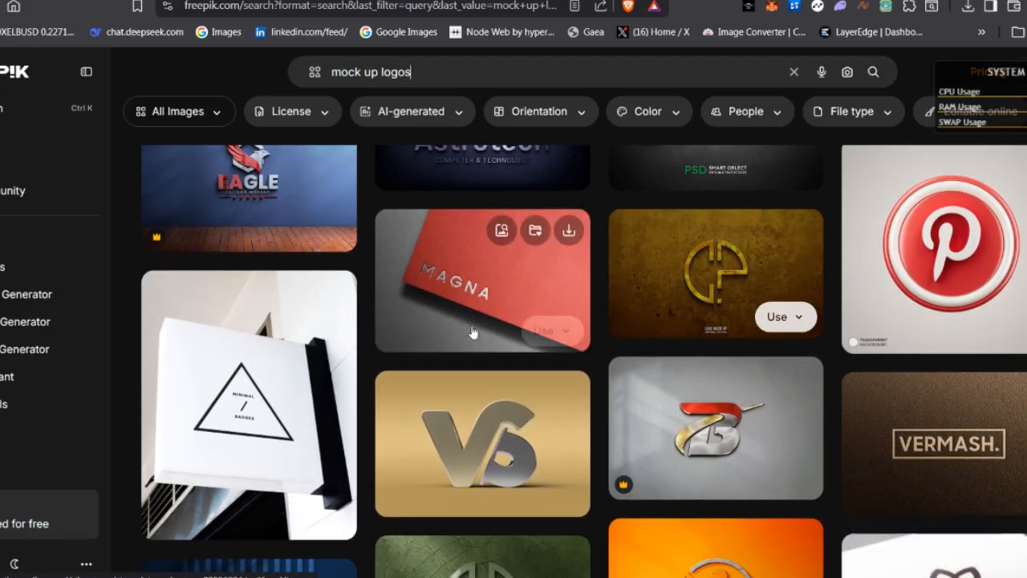
scroll(902, 350, down, 2)
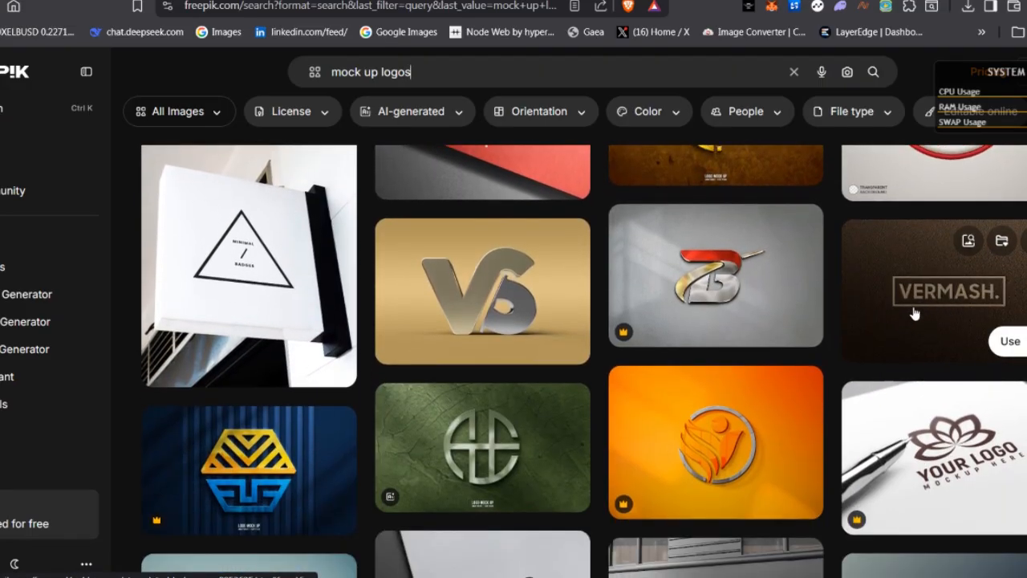
scroll(715, 305, down, 2)
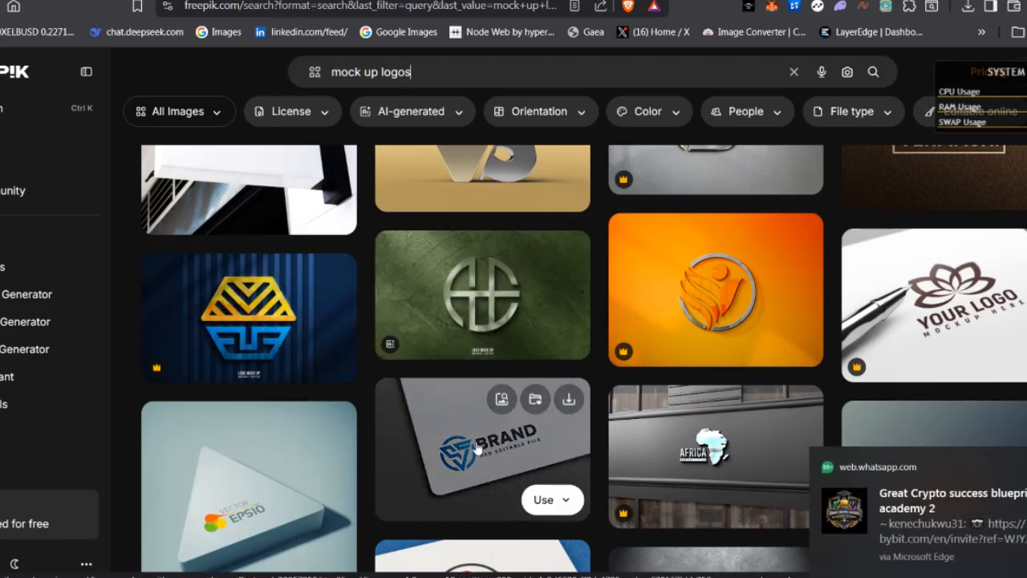
scroll(474, 433, down, 2)
scroll(433, 353, down, 2)
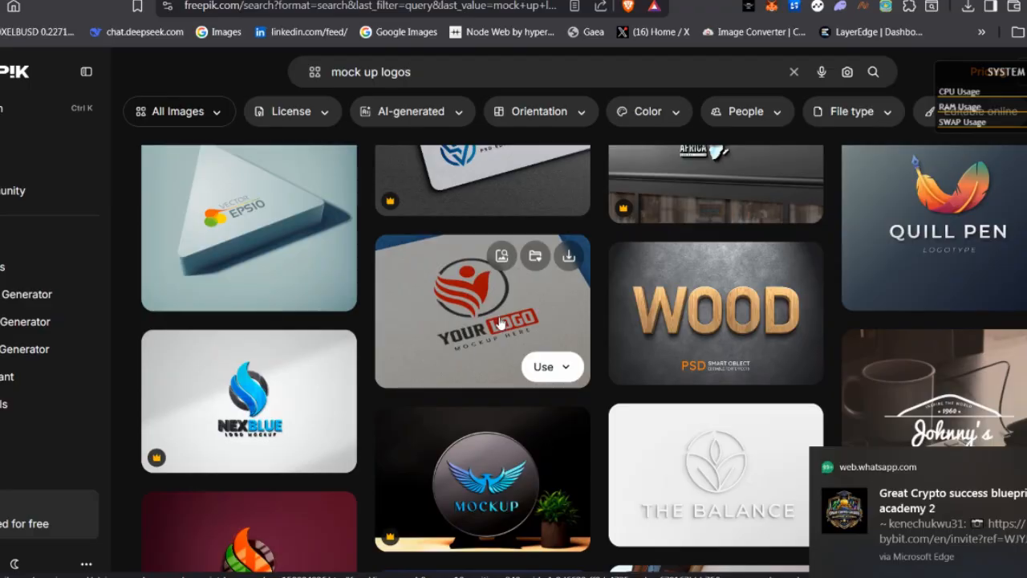
scroll(442, 327, down, 2)
scroll(729, 370, down, 3)
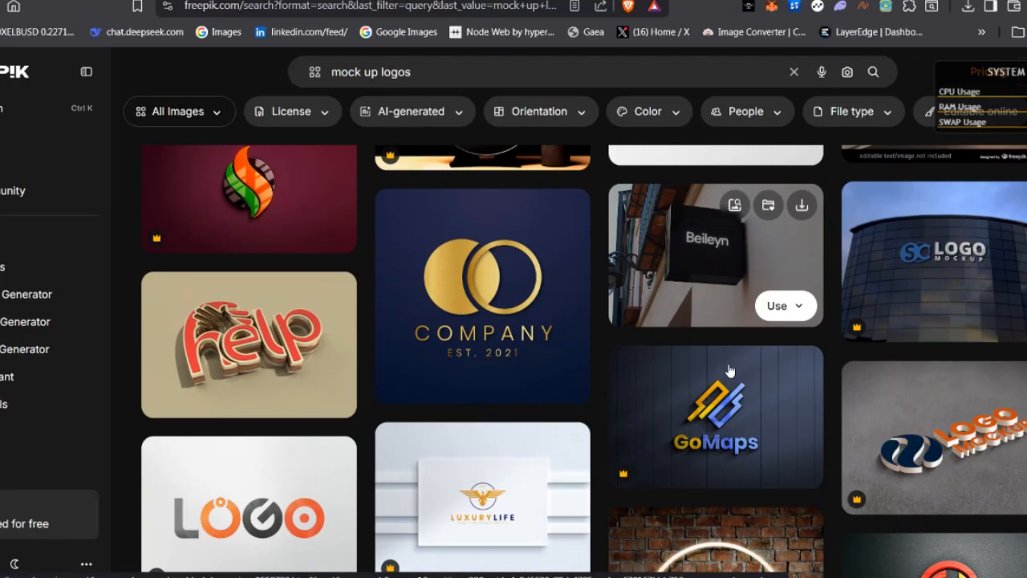
scroll(728, 371, up, 6)
scroll(656, 371, down, 5)
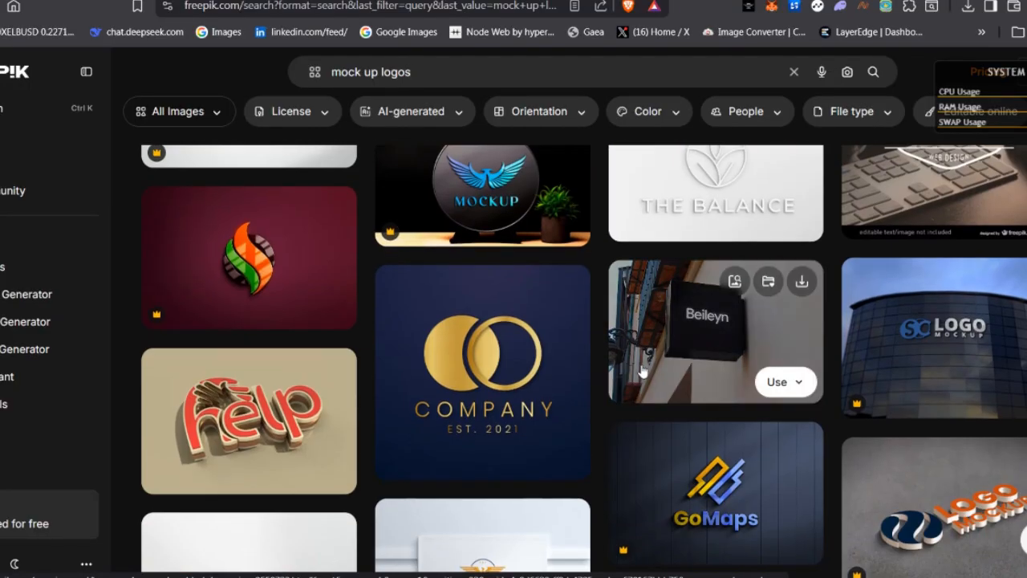
scroll(642, 371, down, 4)
scroll(642, 441, up, 4)
scroll(493, 388, down, 1)
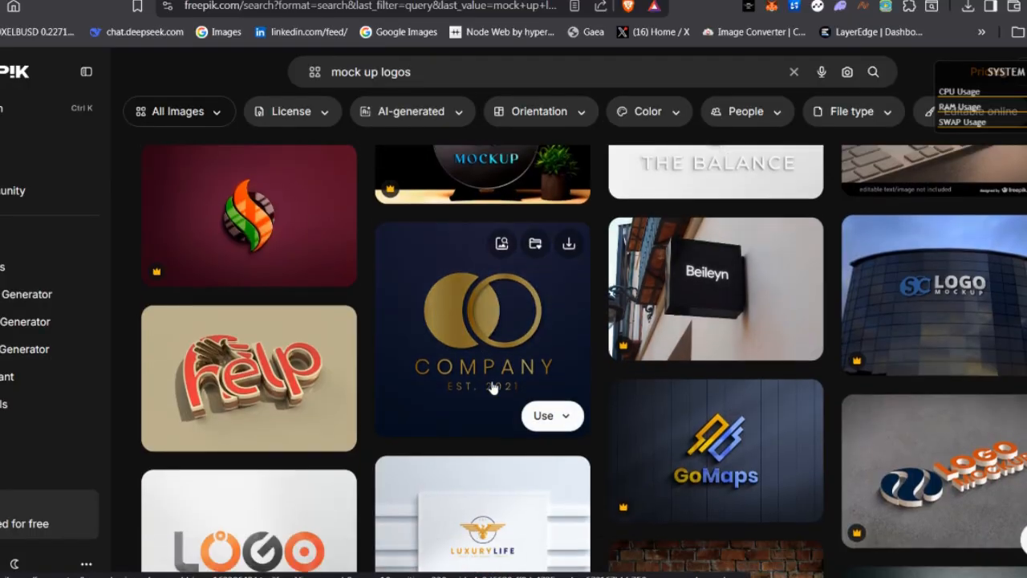
scroll(493, 389, down, 3)
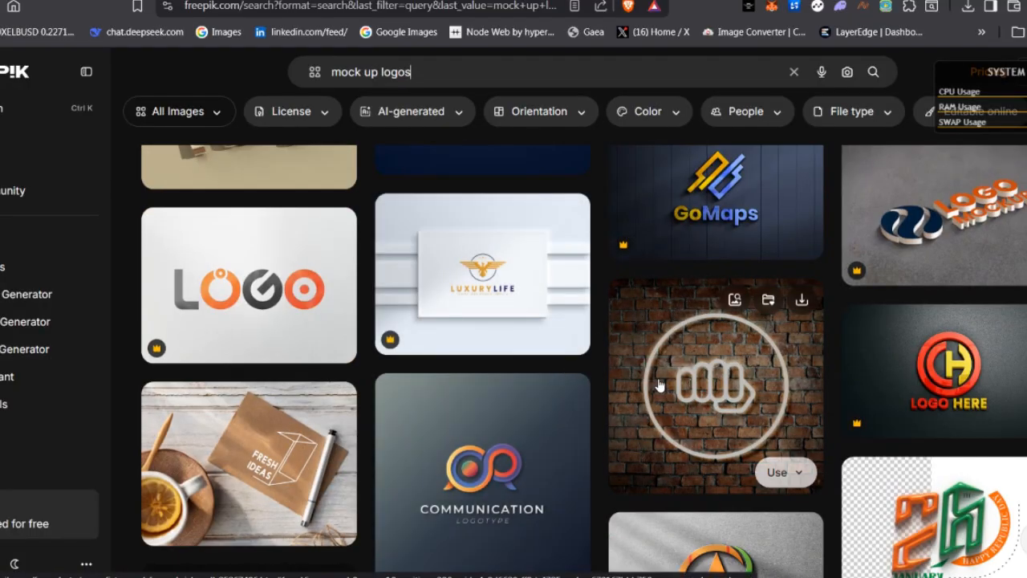
scroll(587, 366, down, 2)
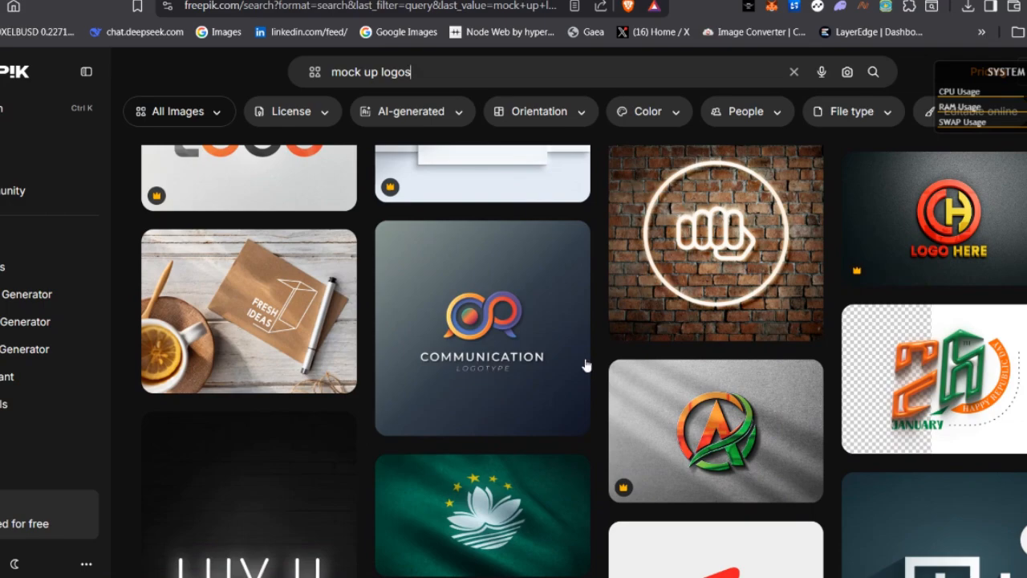
scroll(586, 366, down, 3)
scroll(477, 355, down, 5)
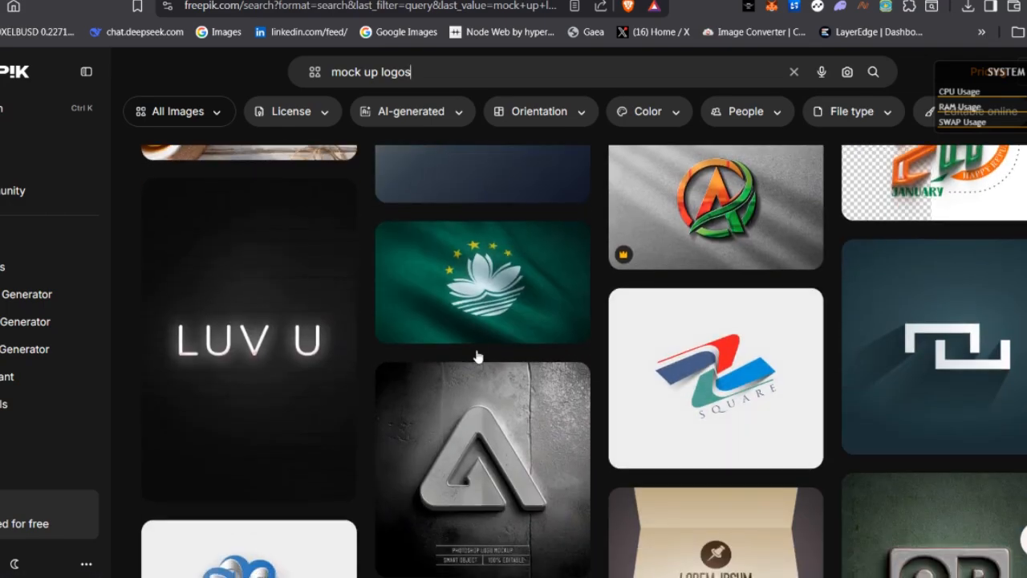
scroll(607, 342, down, 1)
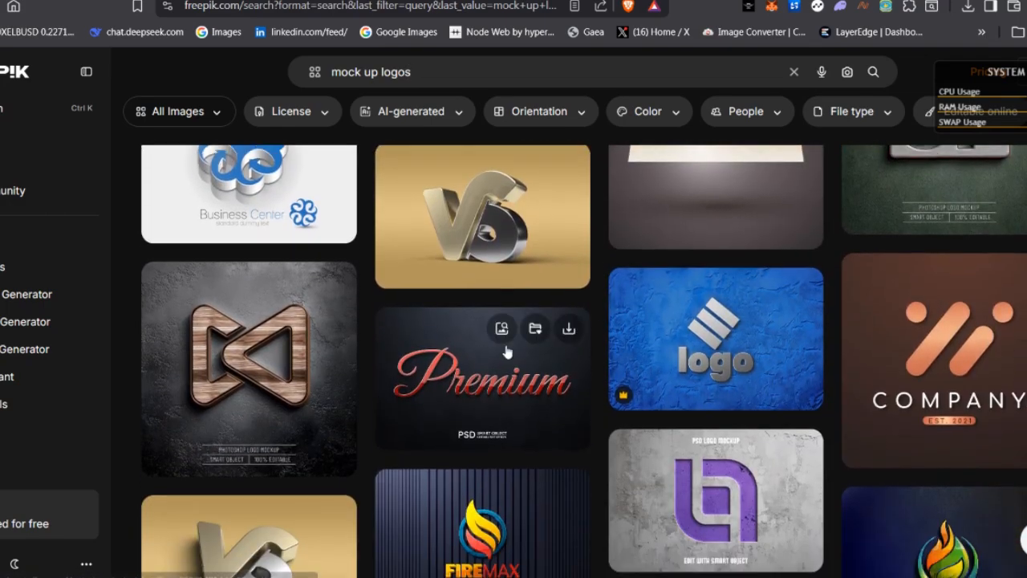
Filter the "mock up logos" results to show only images with a free license
scroll(488, 372, down, 1)
scroll(488, 373, down, 2)
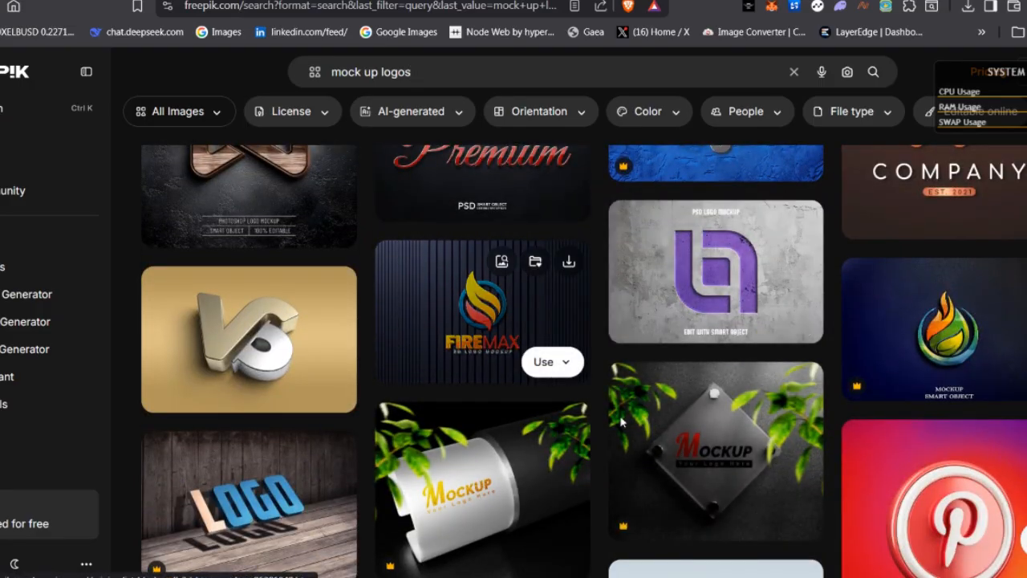
click(994, 577)
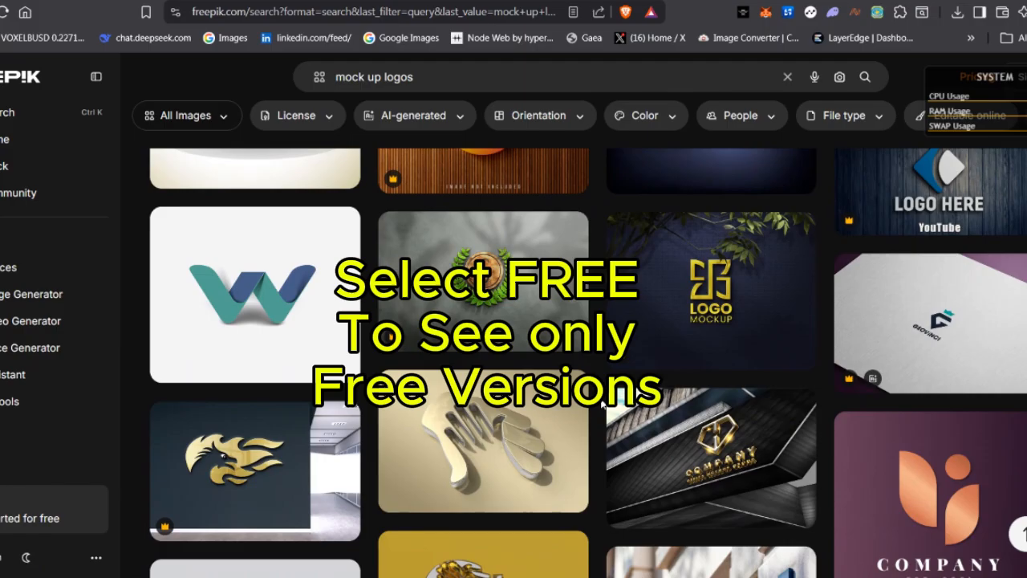
scroll(602, 405, down, 6)
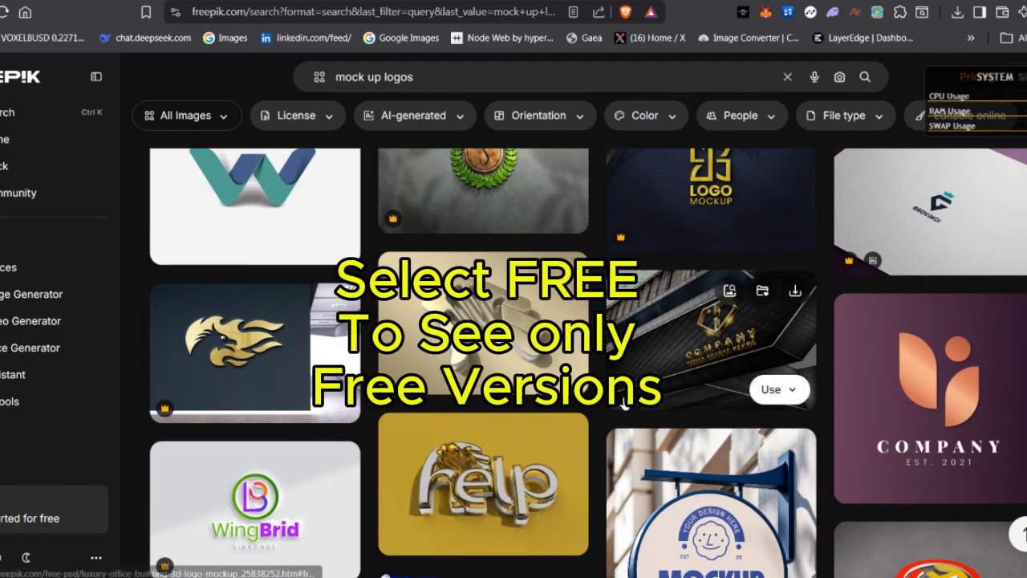
click(317, 120)
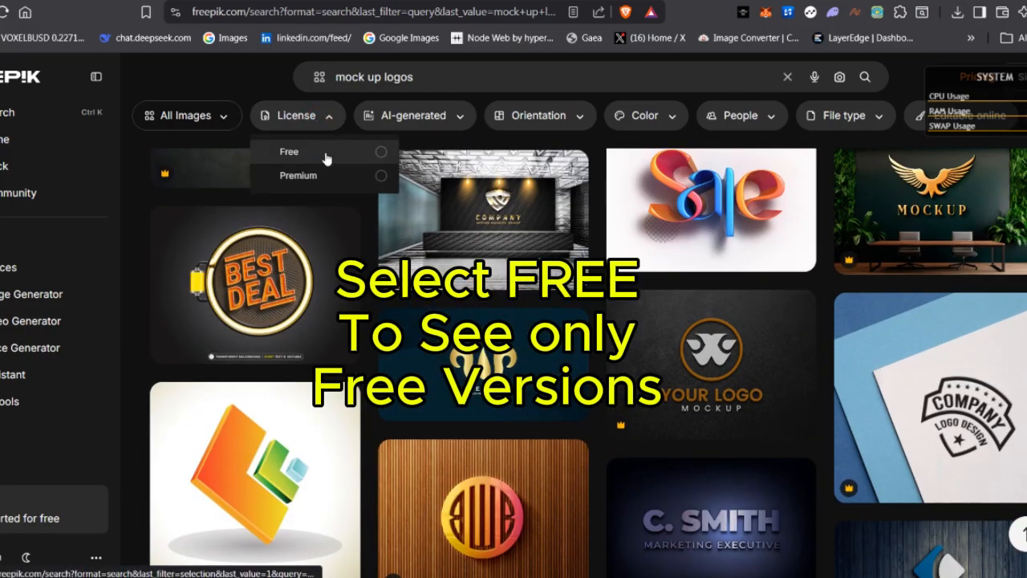
click(326, 158)
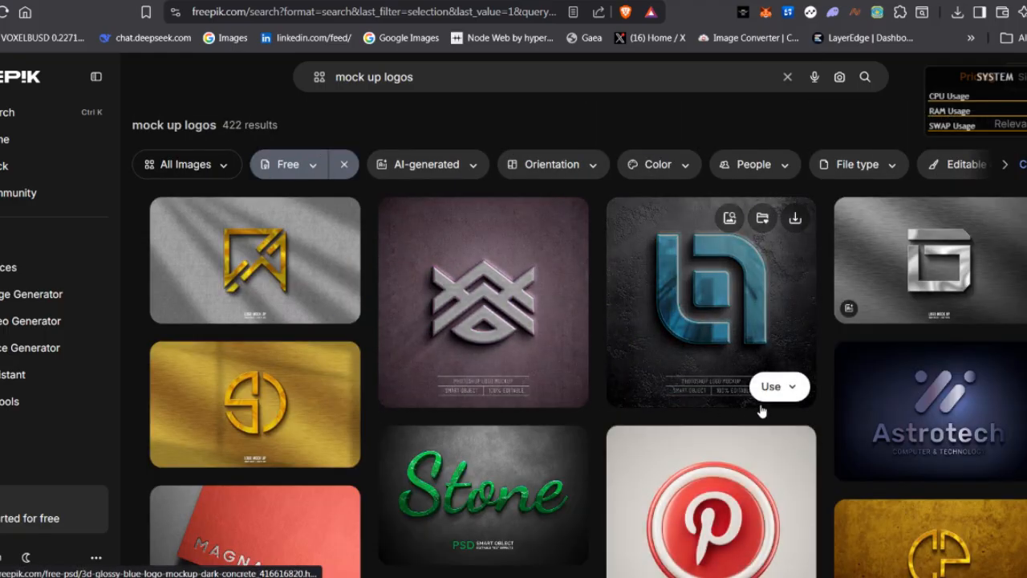
Check which download file types the free Astrotech business logo offers, and return to the search results
scroll(643, 385, down, 3)
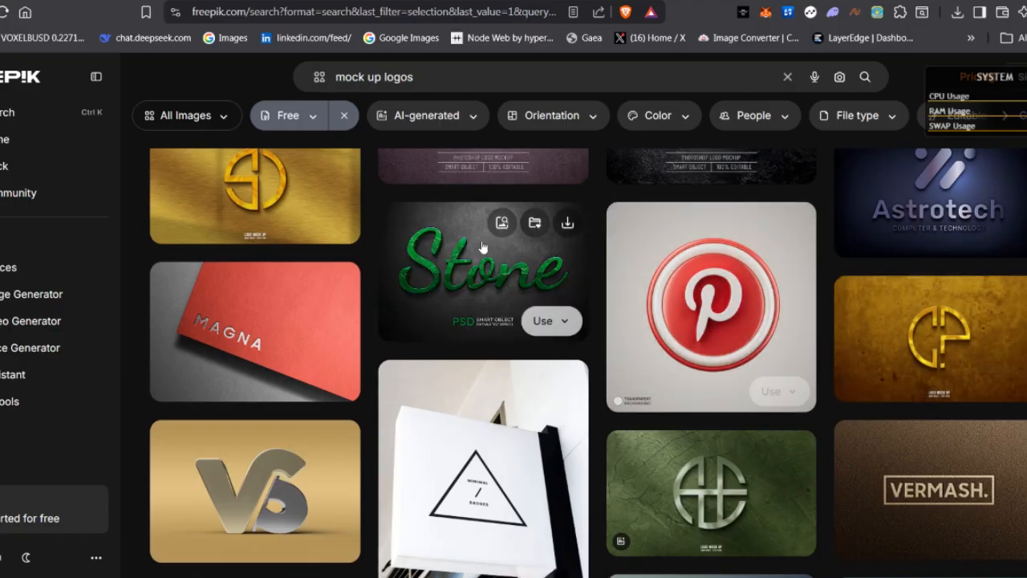
scroll(940, 188, up, 1)
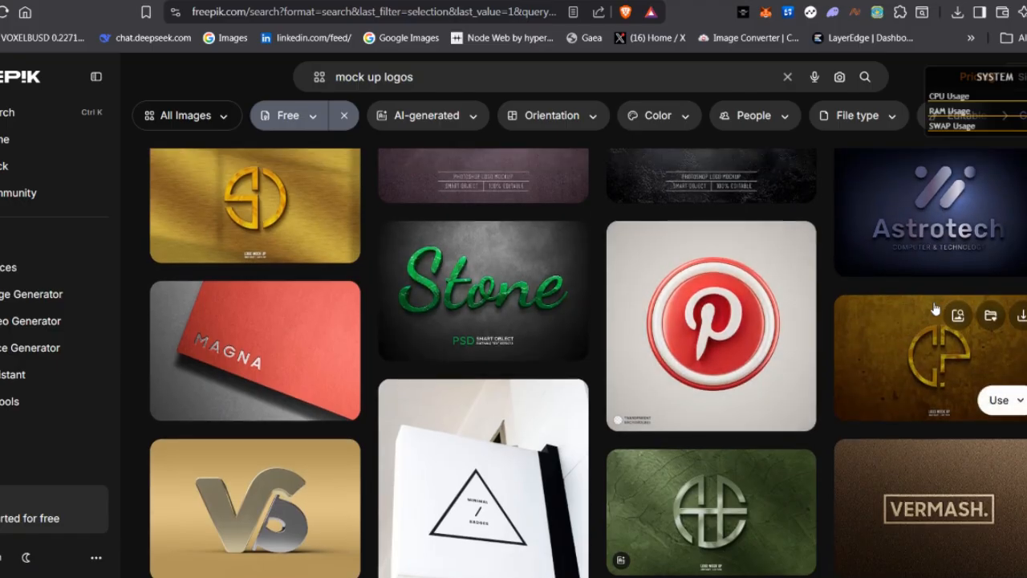
click(950, 251)
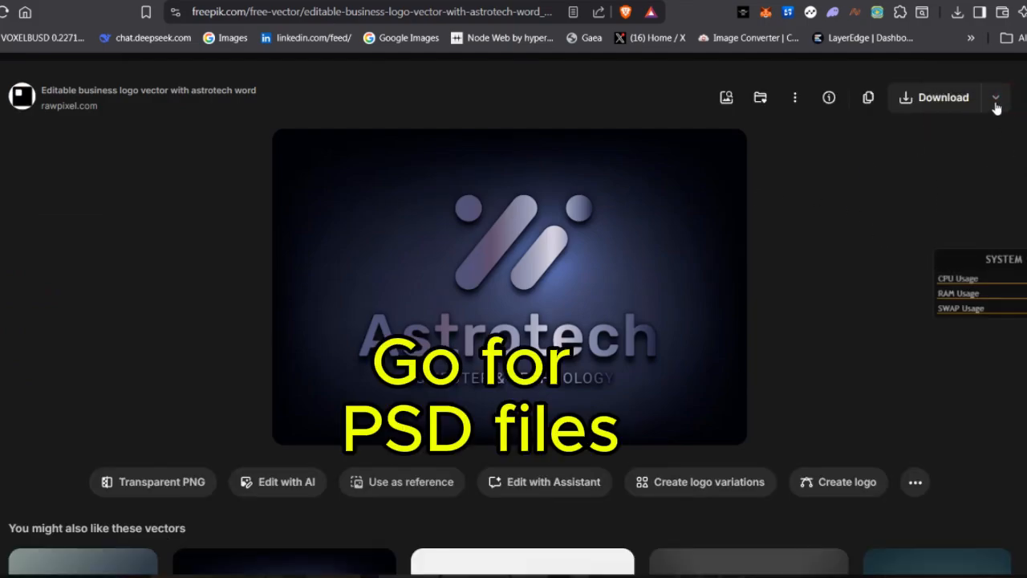
click(995, 97)
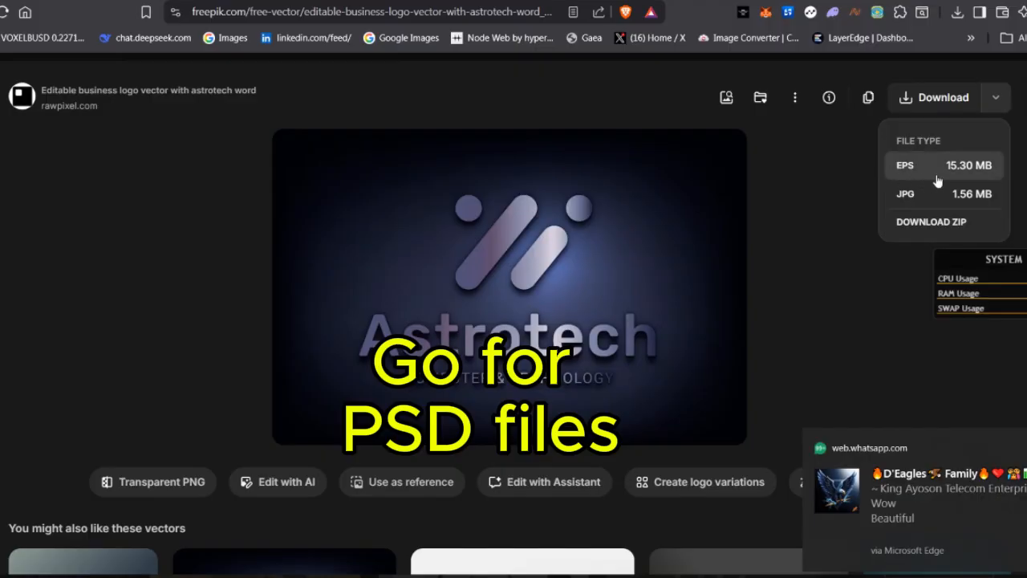
click(833, 170)
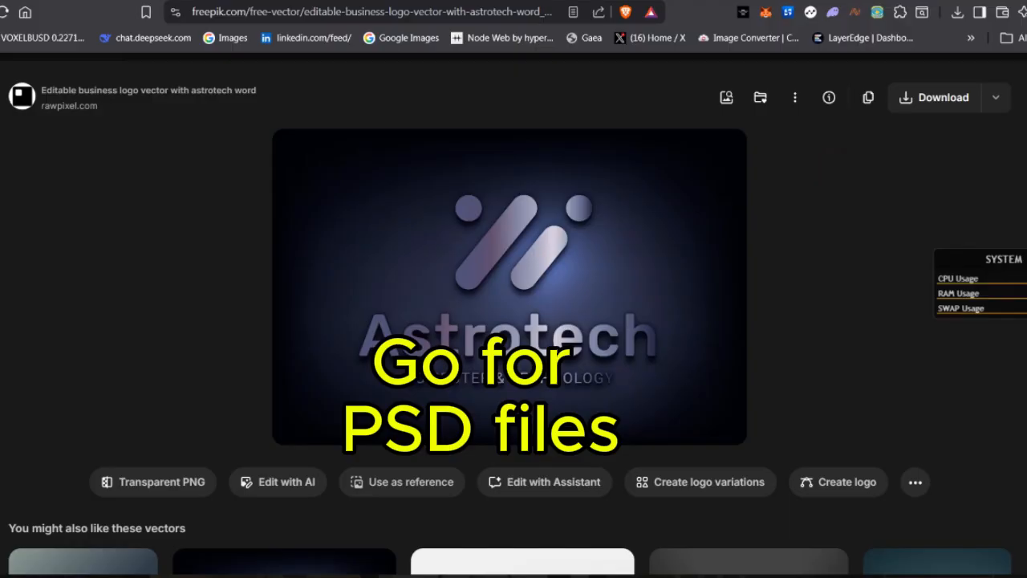
key(alt+Left)
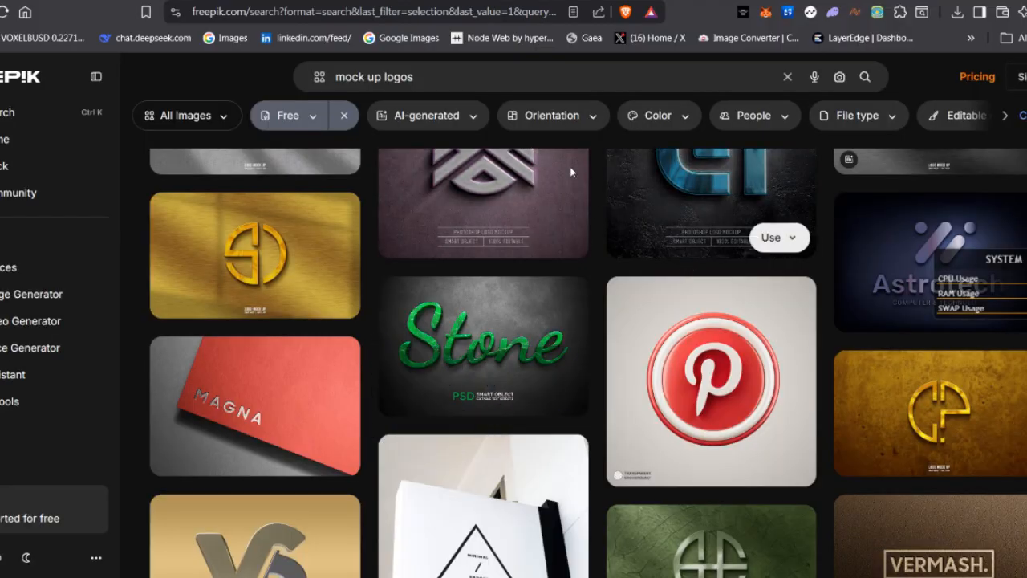
Limit the free logo mockup results to the PSD file type
click(881, 120)
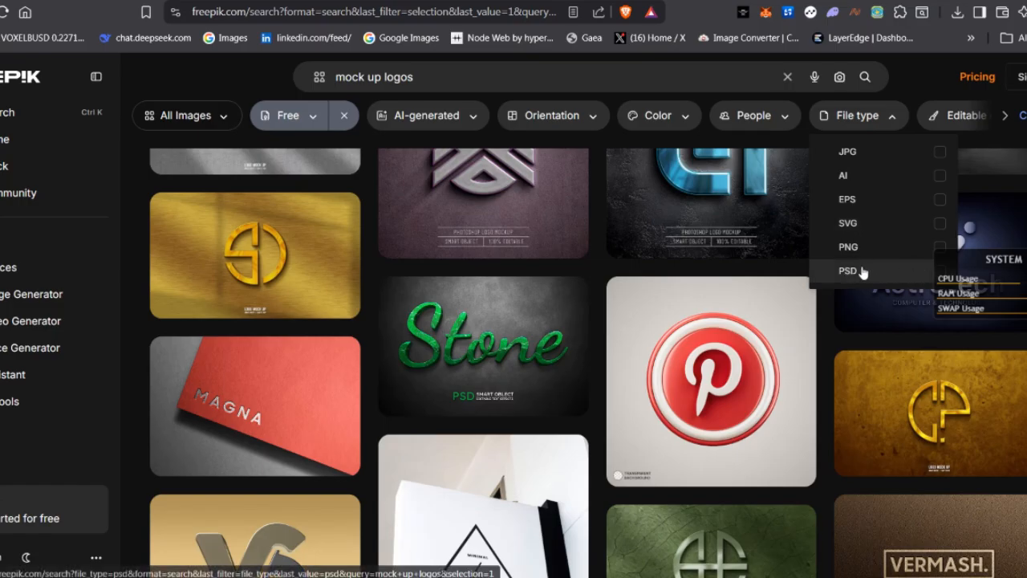
click(936, 273)
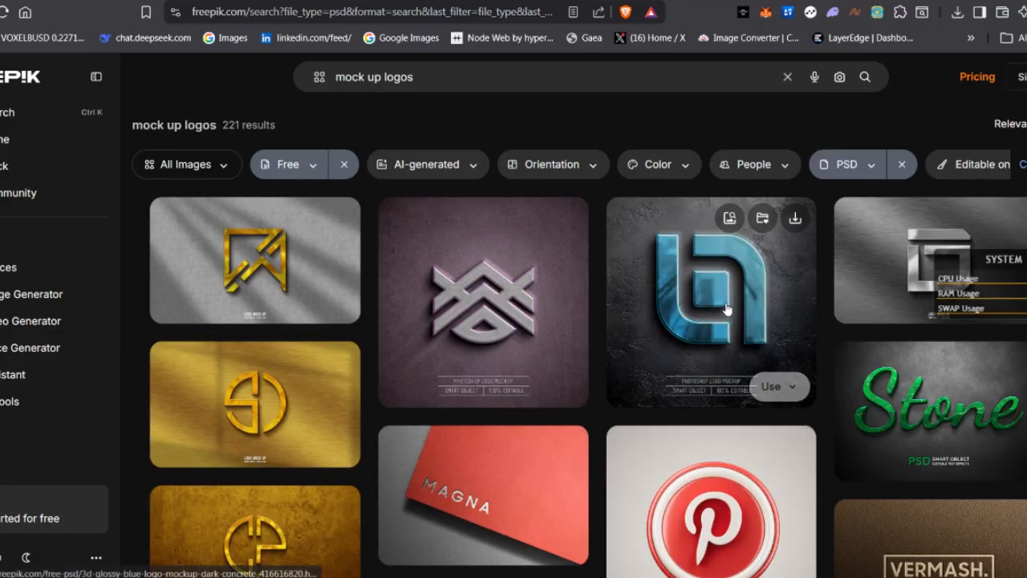
Examine the free PSD logo mockups for a suitable design, comparing the wall, sign and text-effect styles
scroll(598, 297, down, 2)
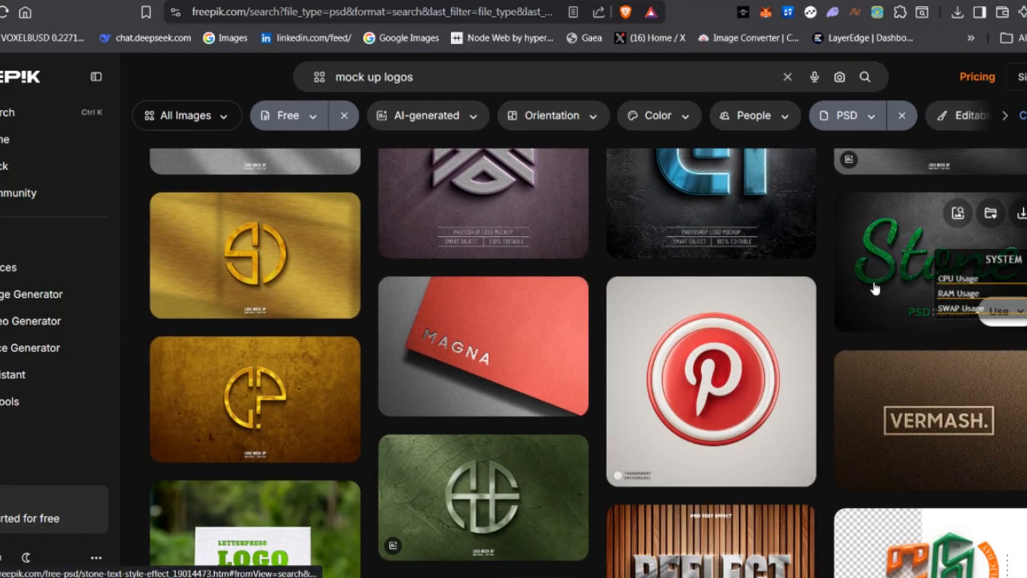
scroll(777, 323, down, 3)
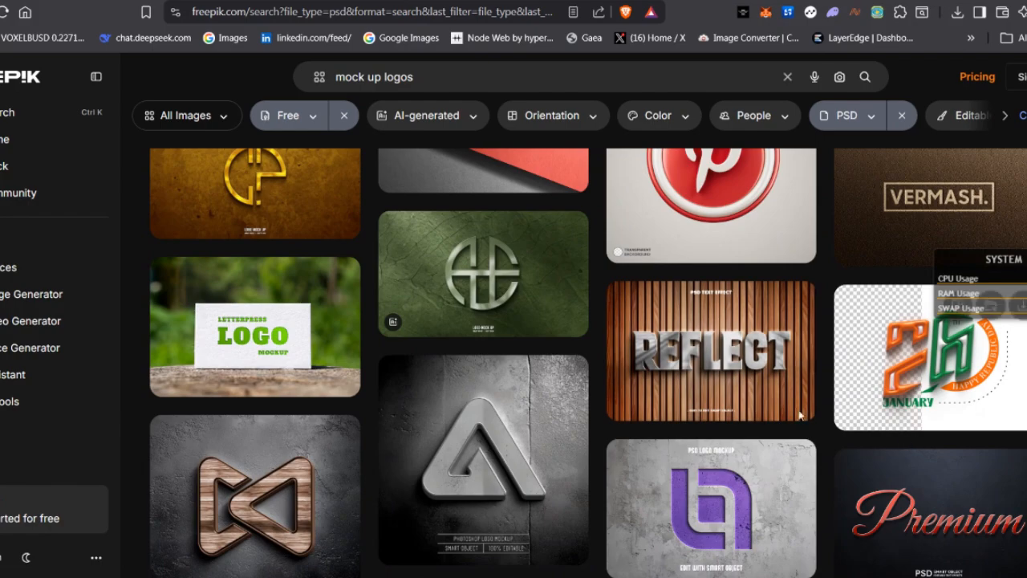
scroll(633, 383, down, 2)
scroll(636, 371, down, 4)
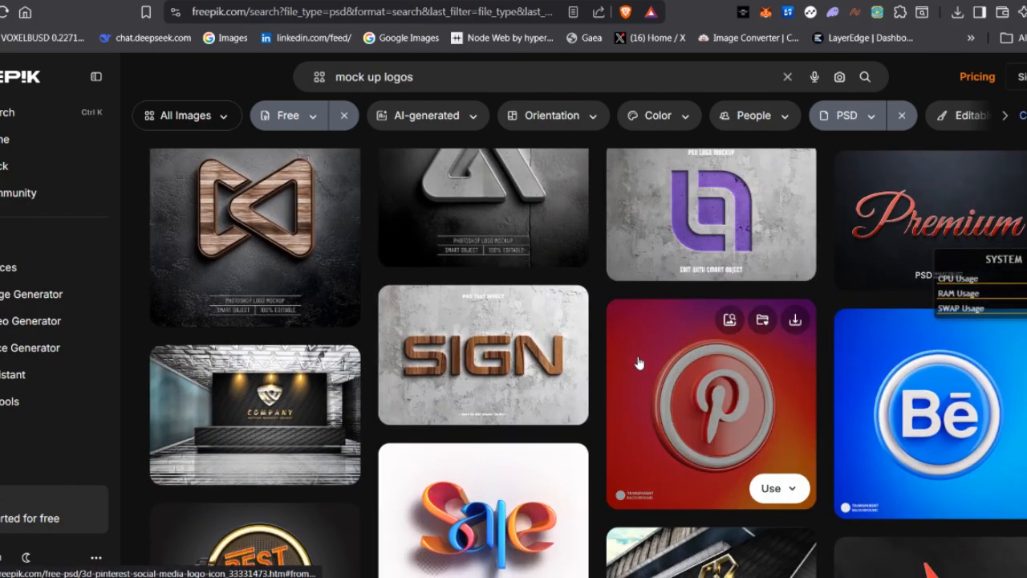
scroll(646, 358, down, 2)
scroll(651, 358, down, 2)
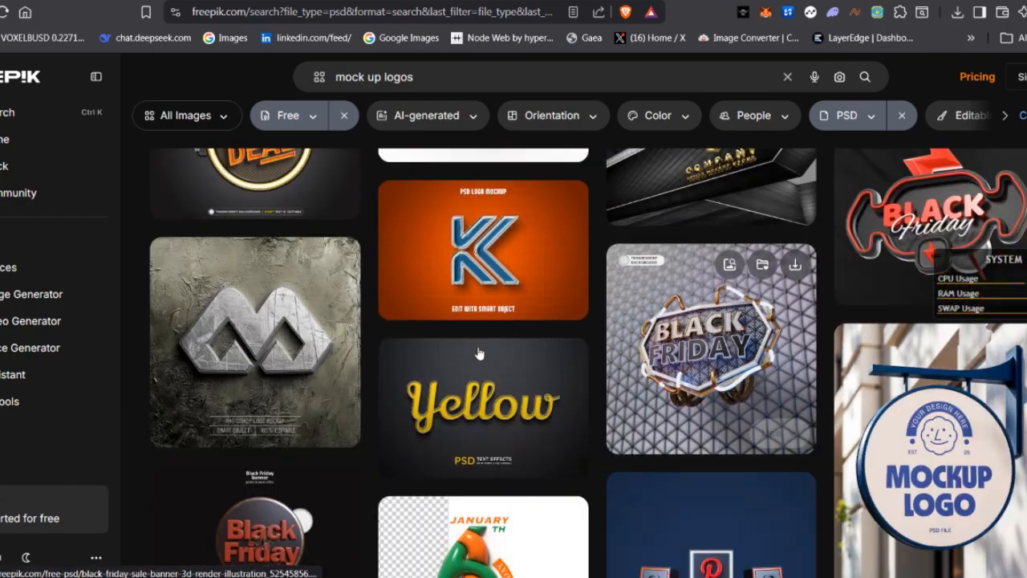
scroll(745, 413, down, 2)
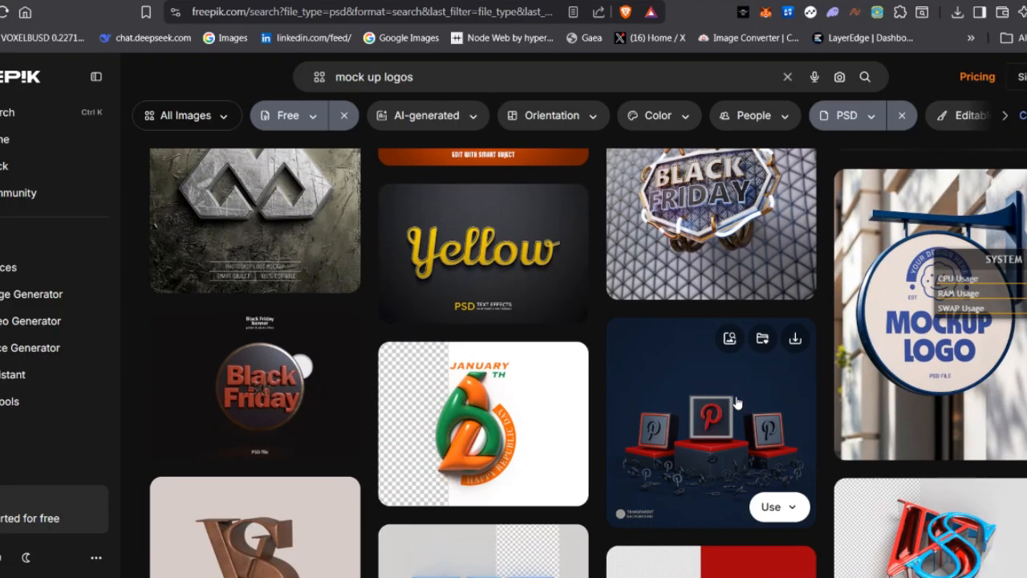
scroll(741, 401, up, 1)
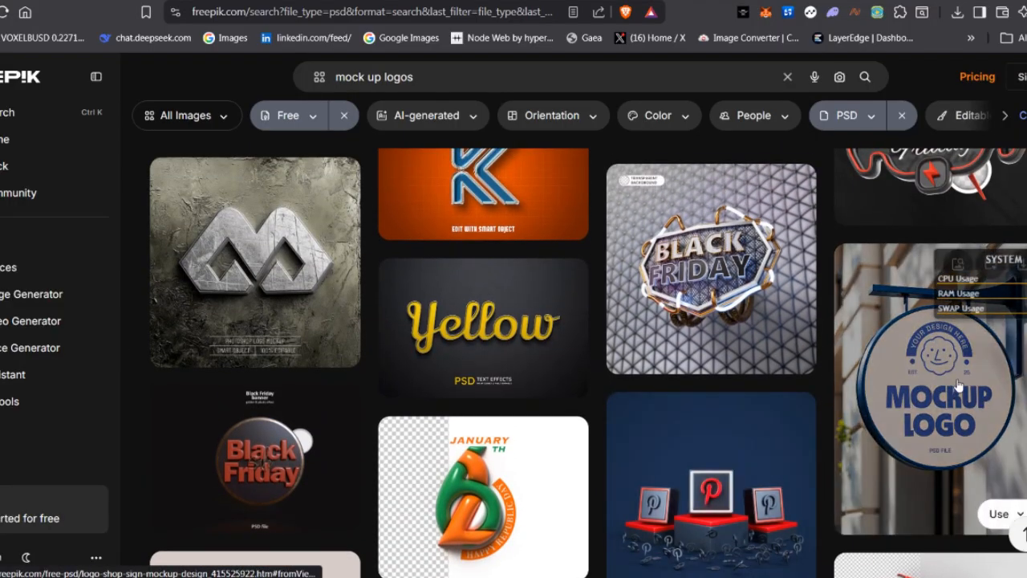
Check the download file types of the round "Logo on shop sign mockup design", and return to the results
click(955, 386)
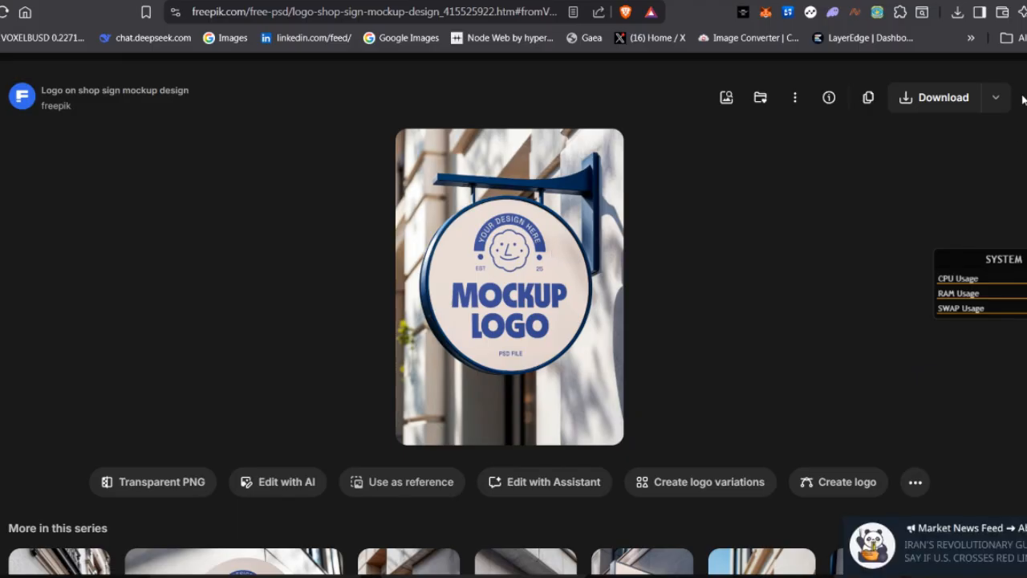
click(1000, 105)
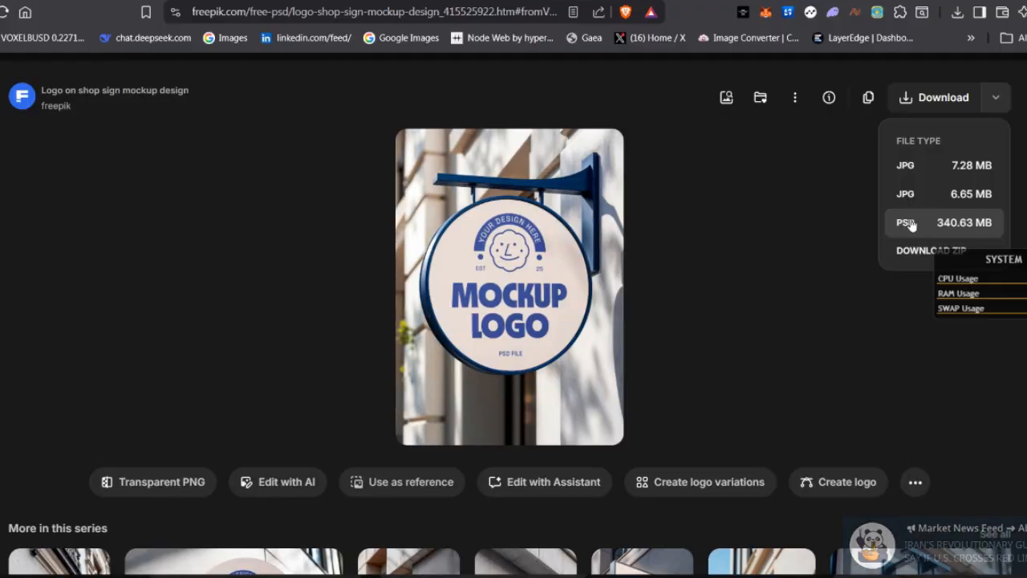
click(1002, 164)
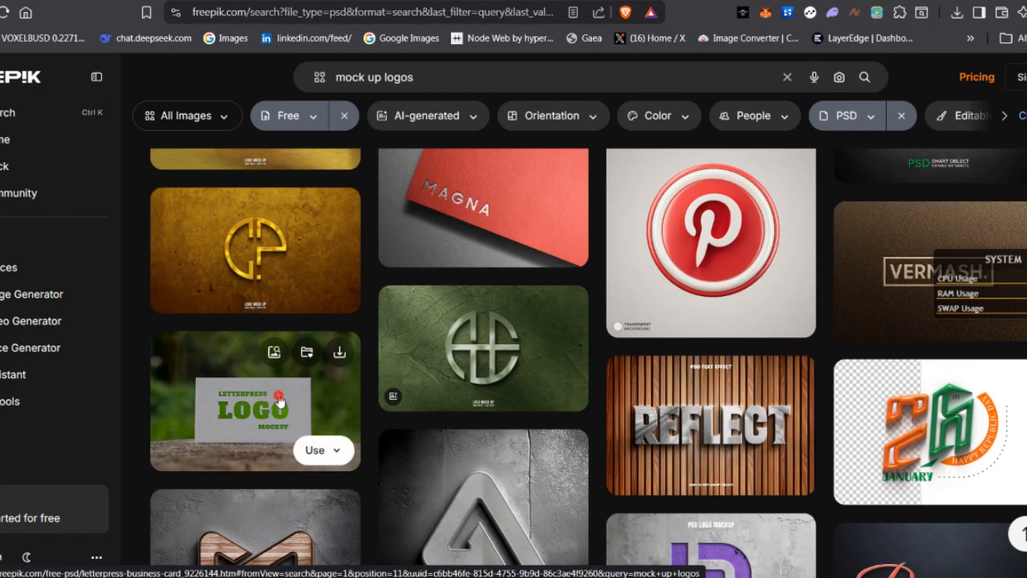
Download the "Letterpress business card" logo mockup as a PSD file and check its progress in the download history
click(278, 399)
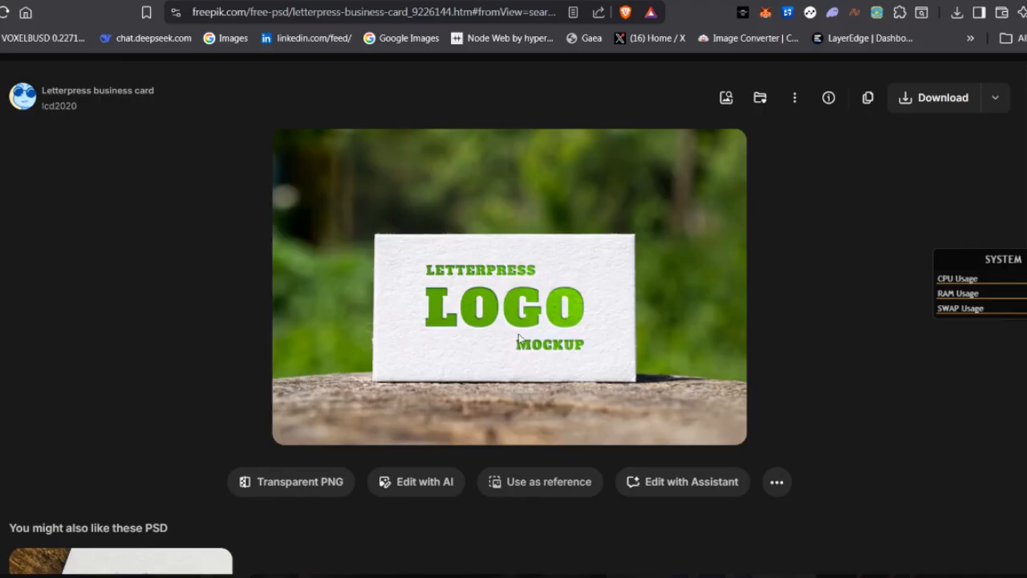
click(997, 97)
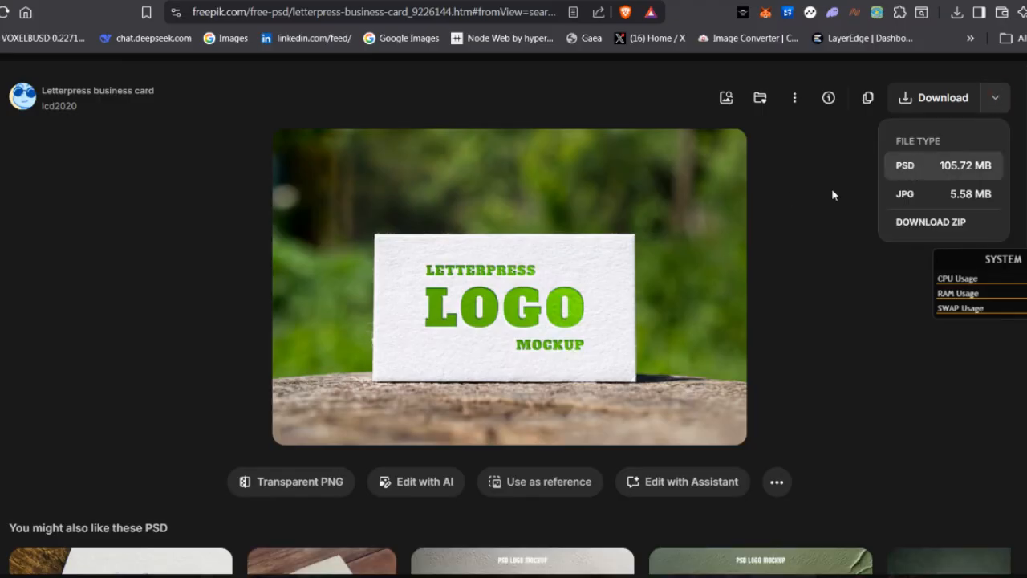
click(957, 170)
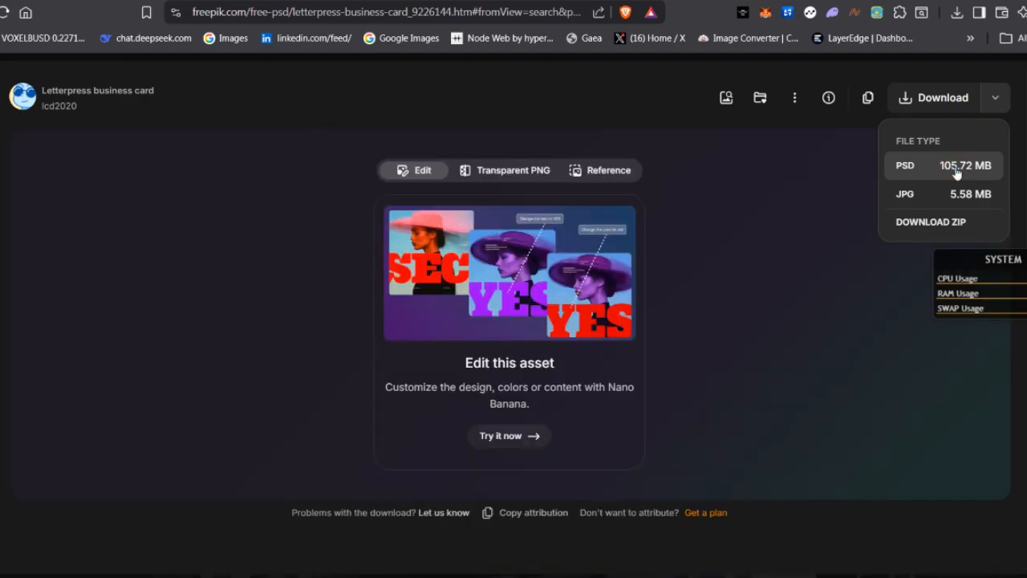
click(958, 13)
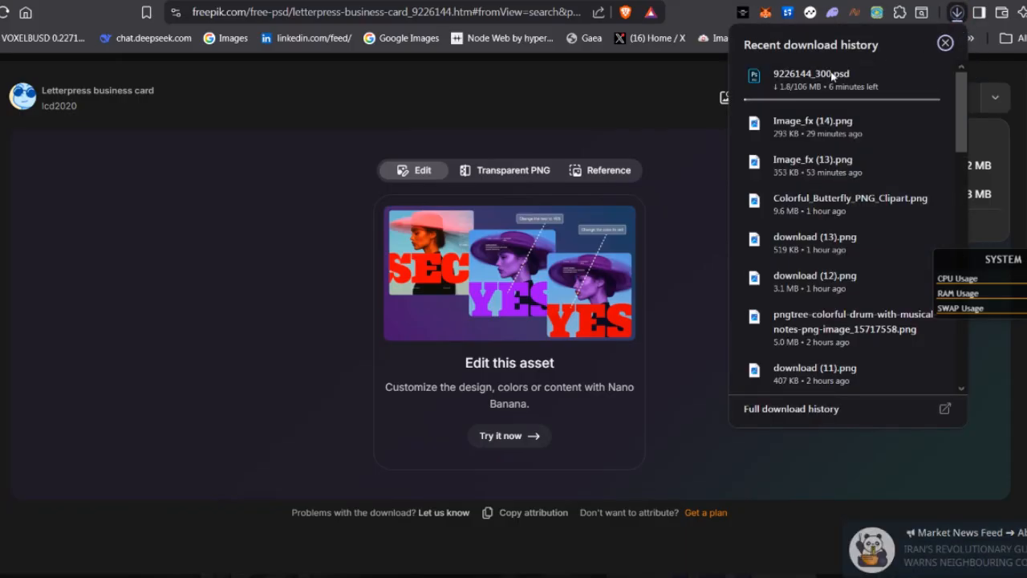
click(666, 106)
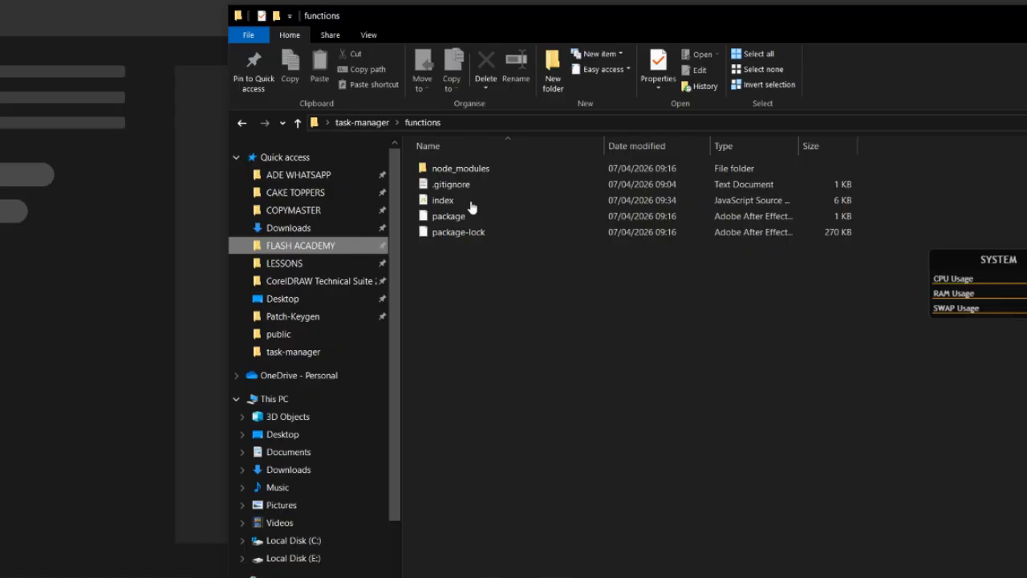
Switch to File Explorer and open the MOCK UP LOGOS folder inside Documents, FLASH ACADEMY, ADOBE PHOTOSHOP
click(282, 243)
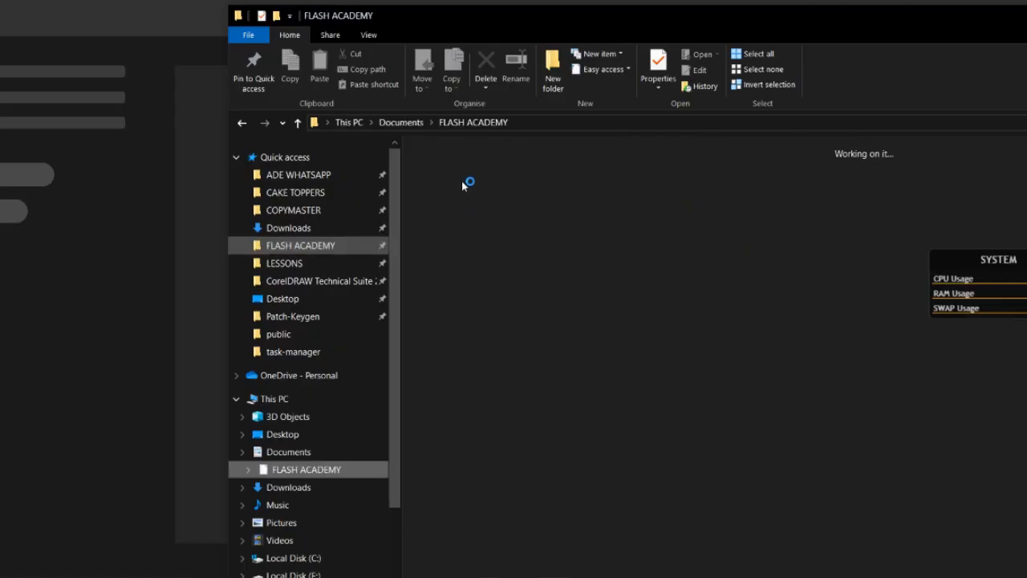
double_click(511, 251)
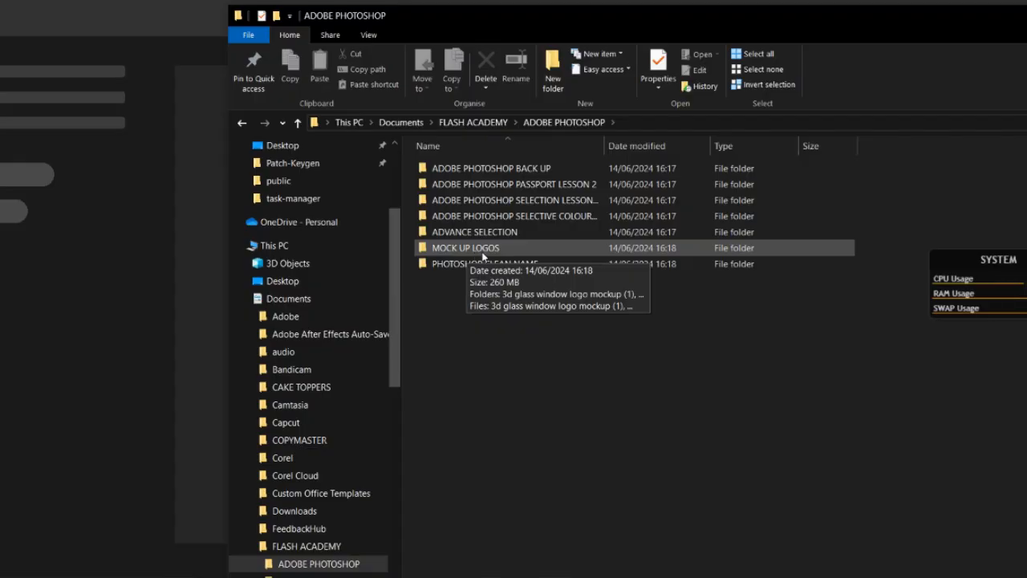
click(485, 253)
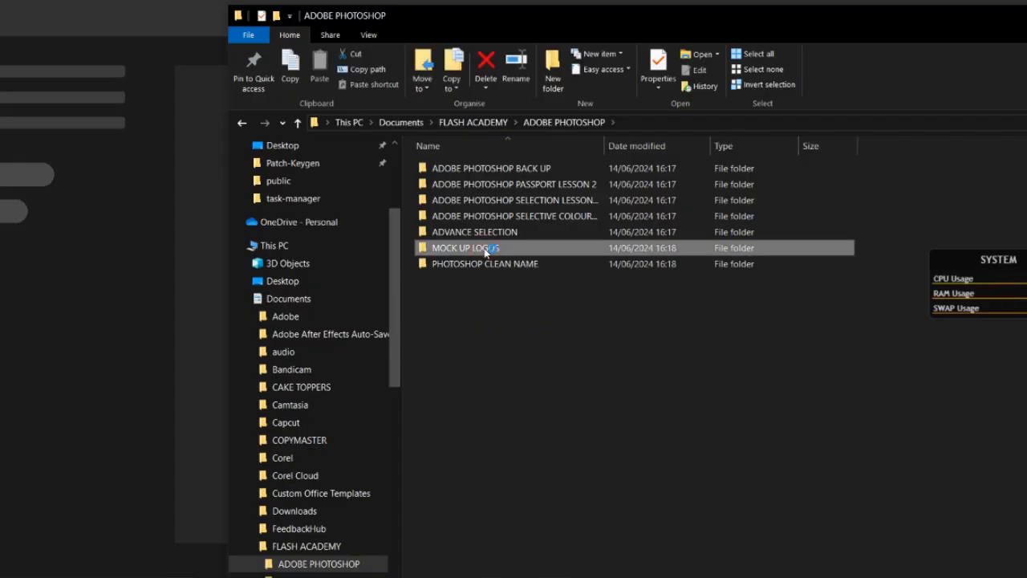
double_click(485, 250)
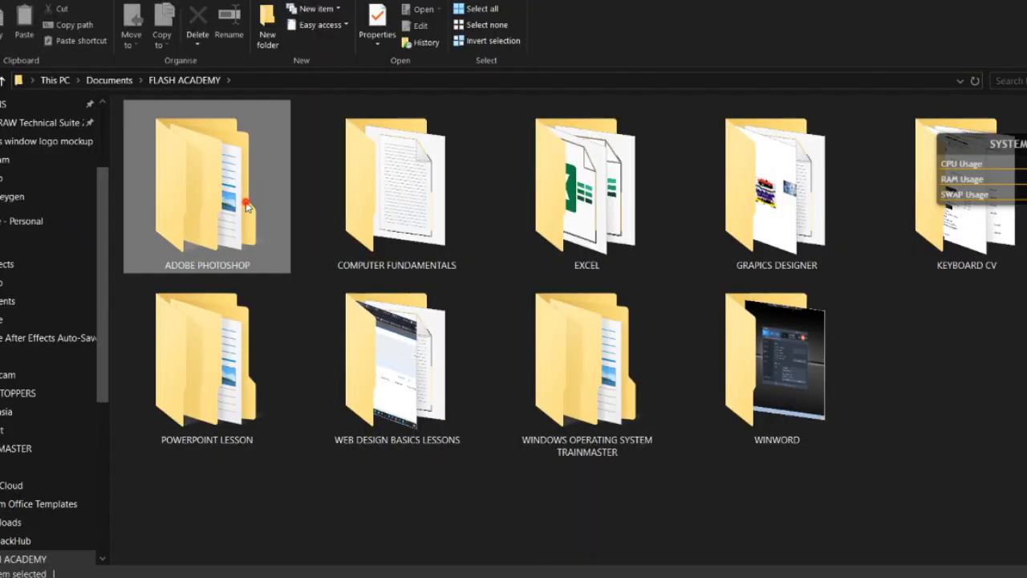
double_click(247, 208)
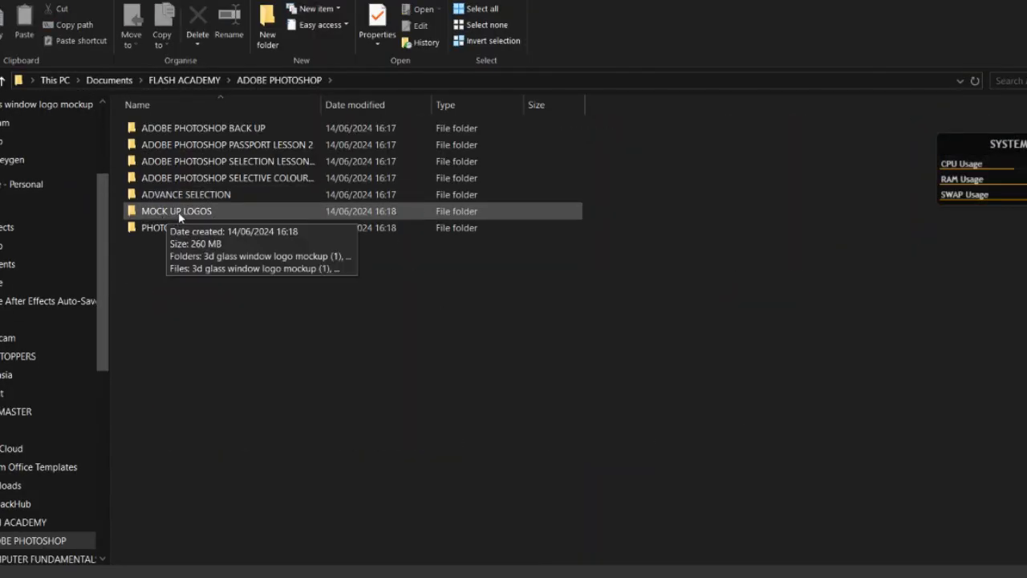
double_click(180, 212)
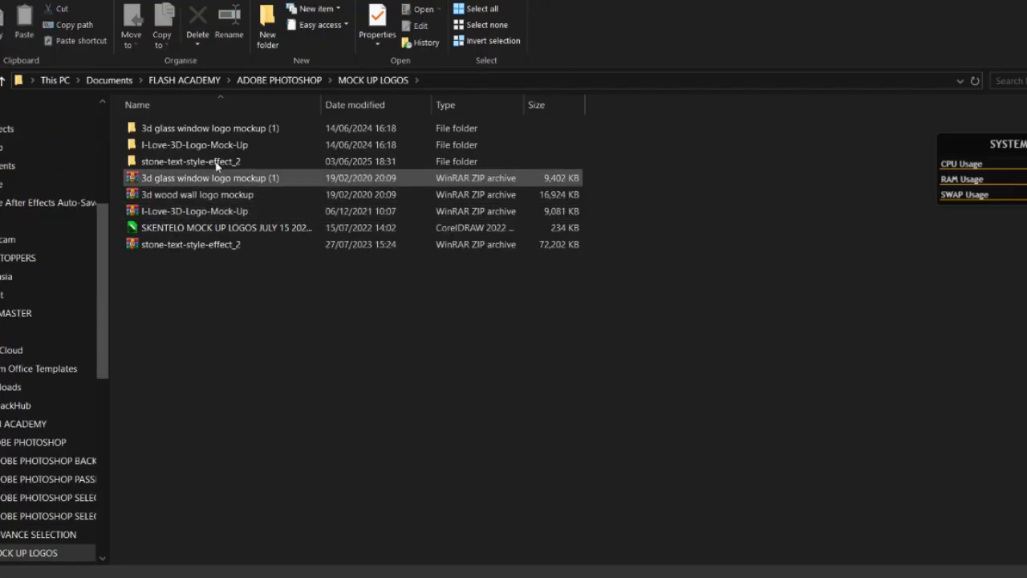
Select the "3d glass window logo mockup (1)" ZIP archive and look at the actions available for it
click(176, 183)
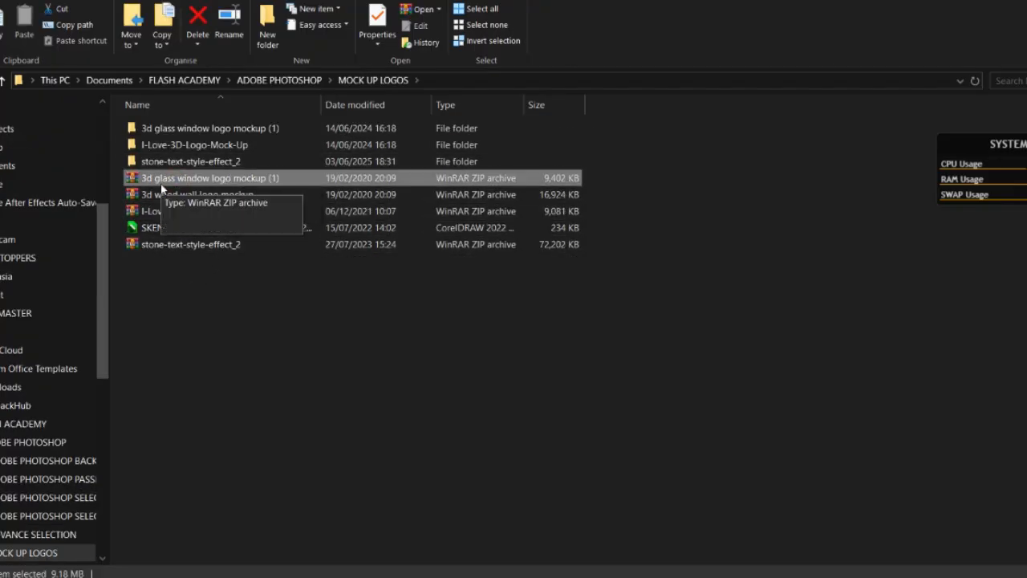
right_click(206, 183)
key(Escape)
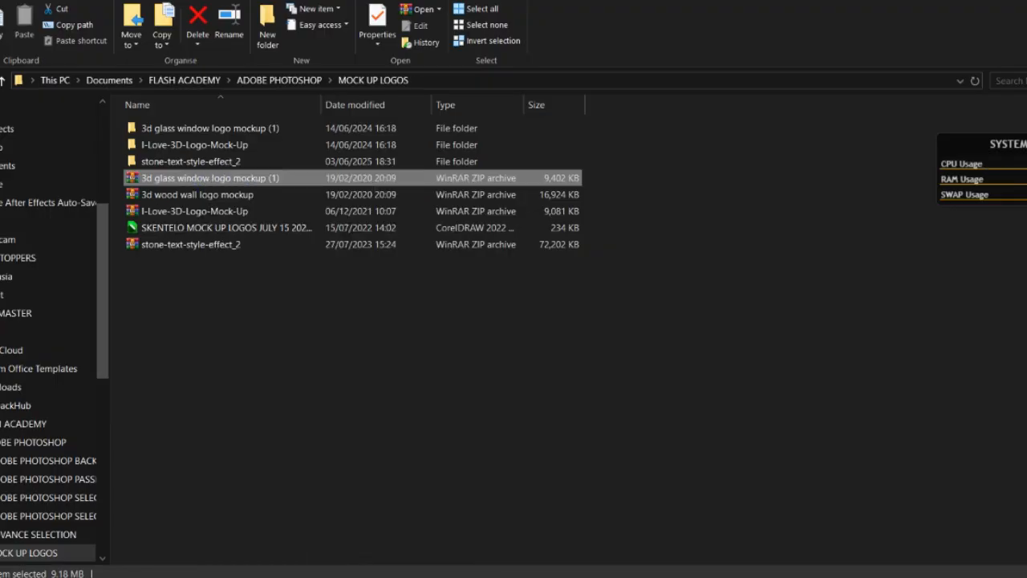
Try to delete the "3d glass window logo mockup" folder from the desktop, retrying the blocked deletion
key(super+d)
drag(106, 450, 2, 66)
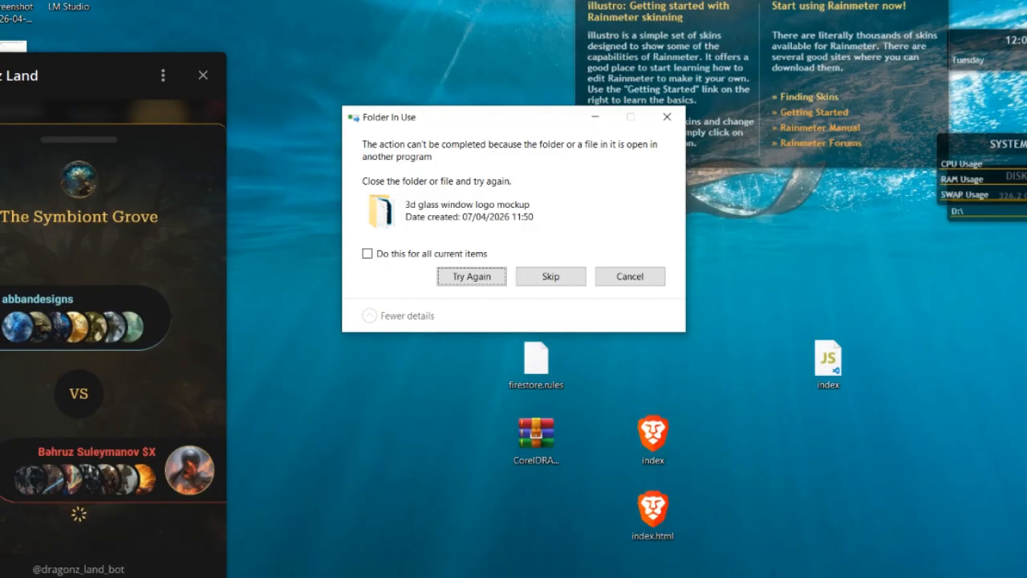
click(486, 281)
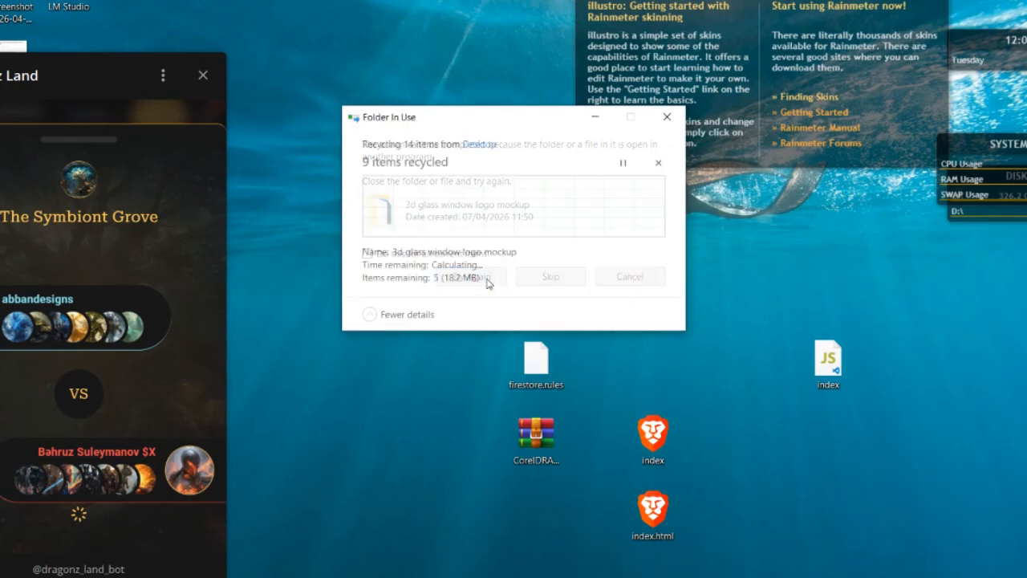
click(411, 255)
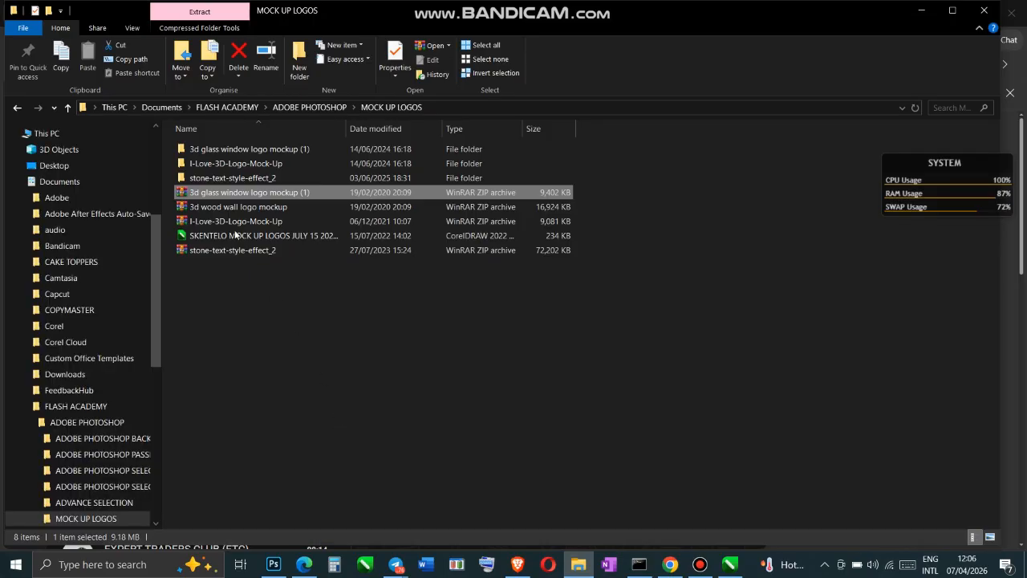
Extract the "3d glass window logo mockup (1)" ZIP archive from the MOCK UP LOGOS folder to the Desktop, replacing all existing files
right_click(238, 194)
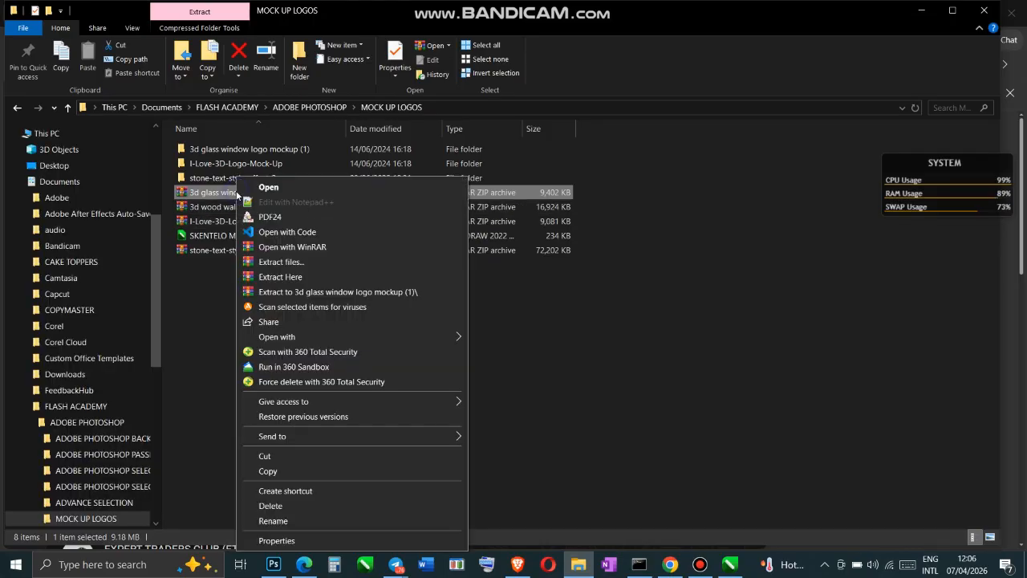
click(290, 262)
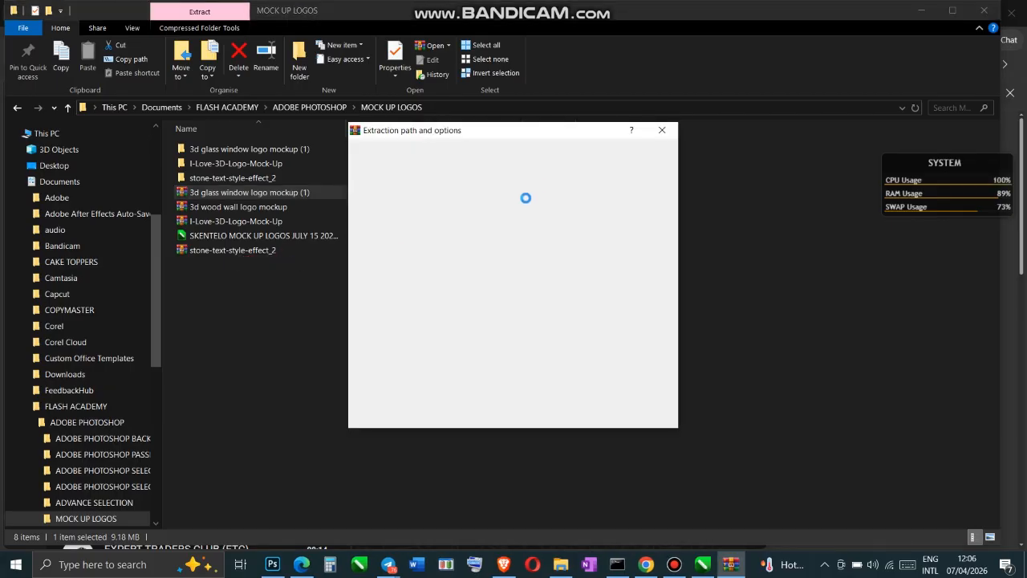
click(542, 204)
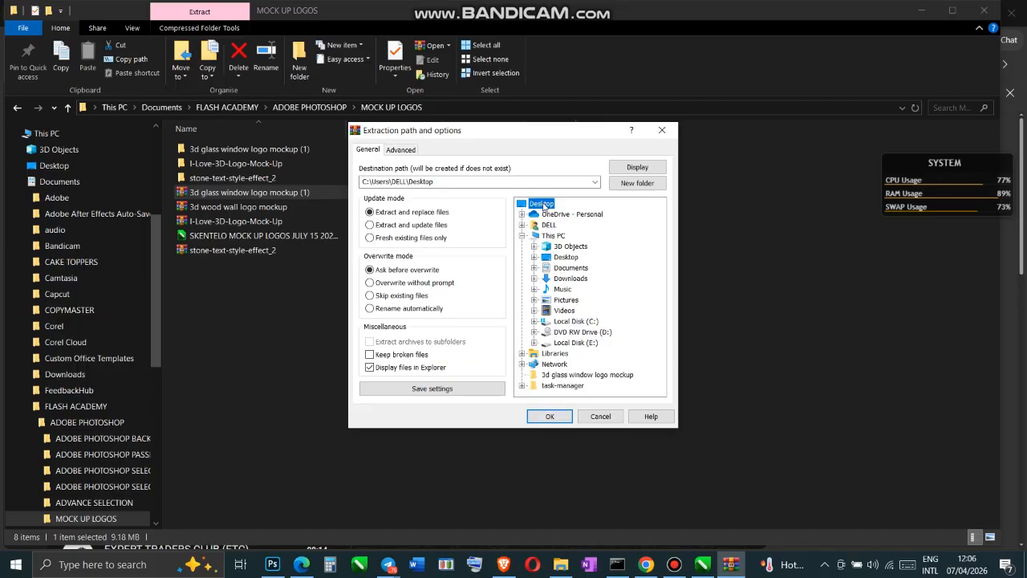
click(538, 416)
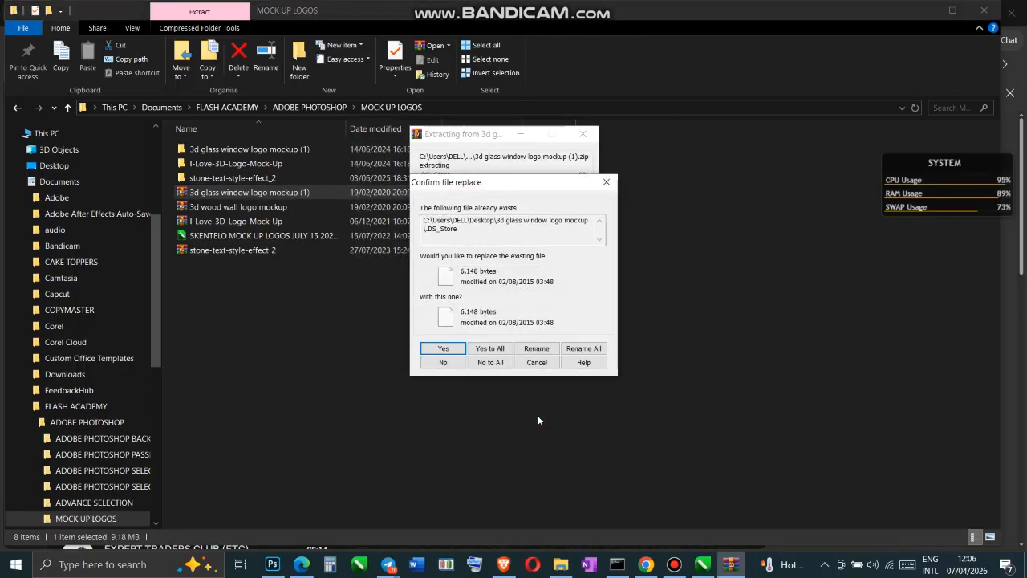
click(490, 348)
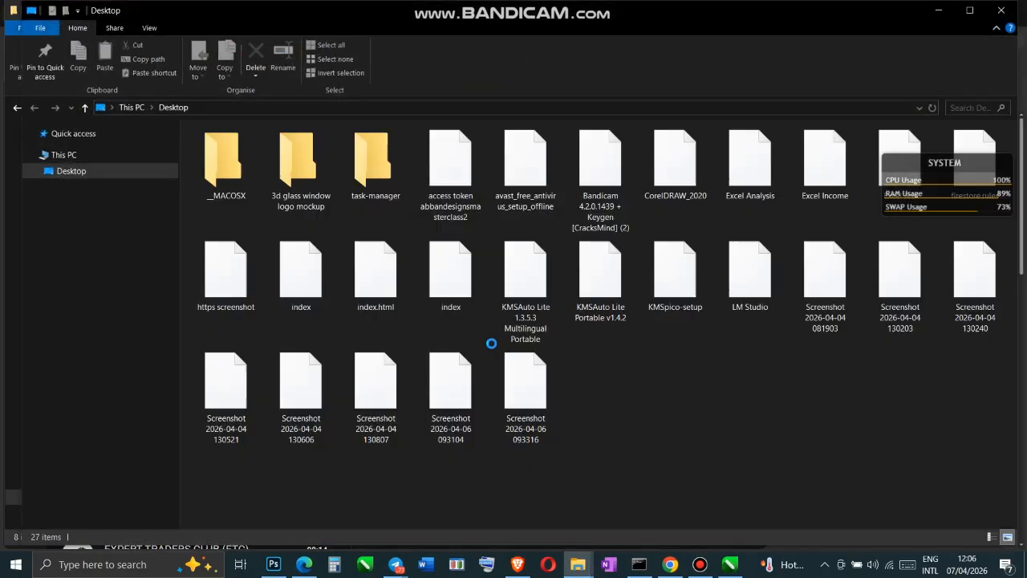
Open the extracted "3d glass window logo mockup" folder on the desktop, view its Preview image and close the image
click(1025, 564)
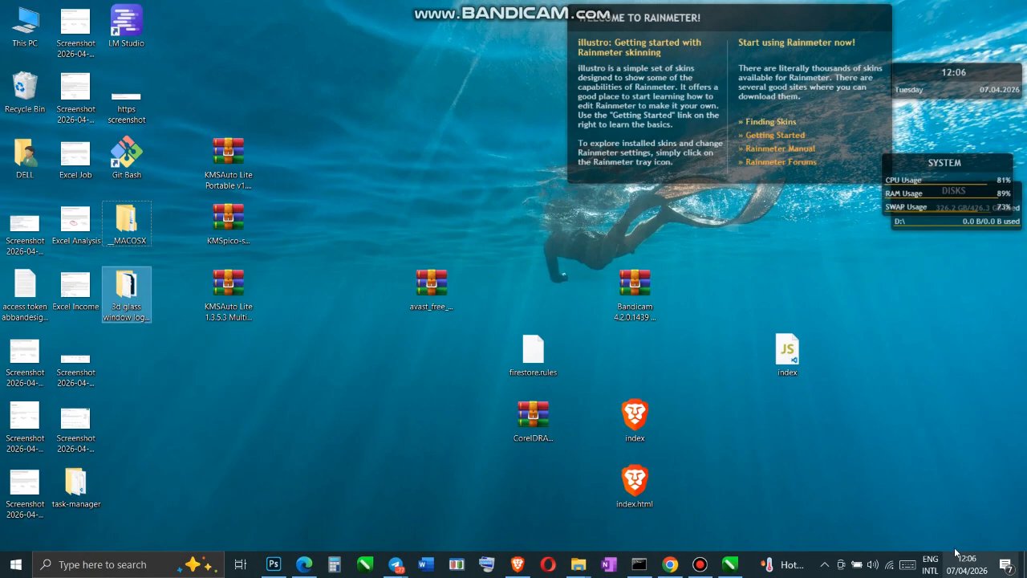
double_click(129, 297)
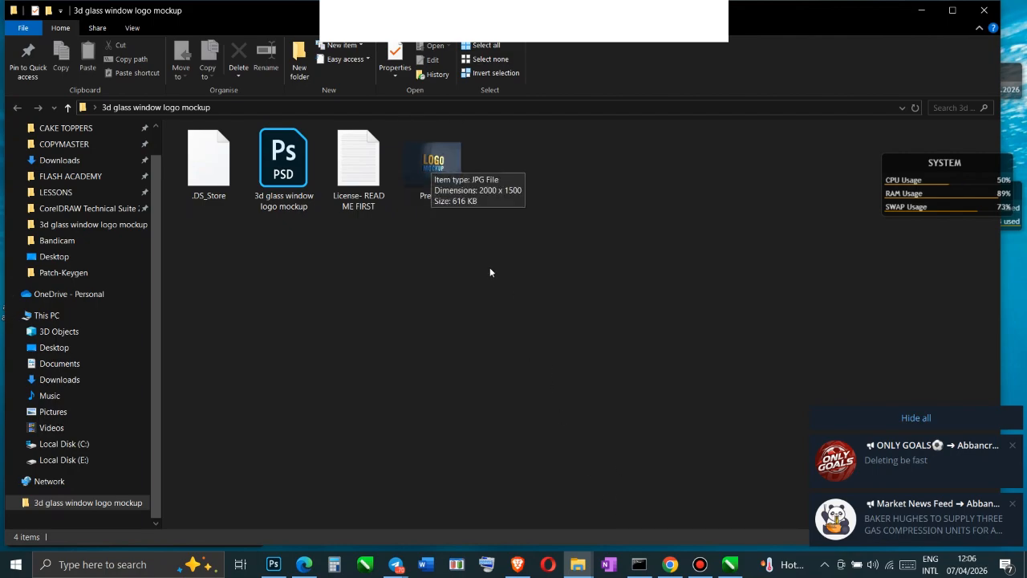
click(701, 565)
click(701, 565)
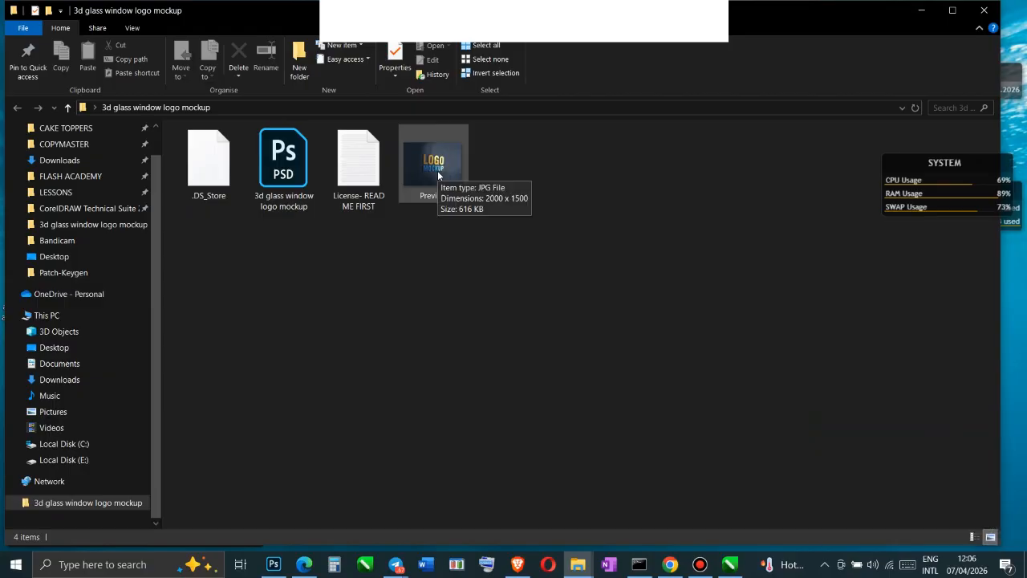
double_click(438, 172)
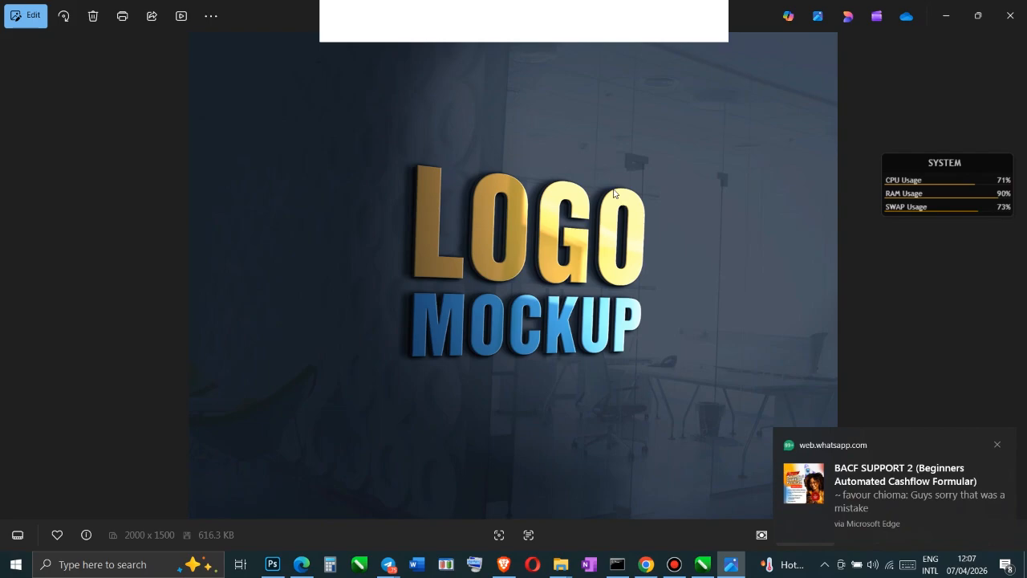
click(1014, 26)
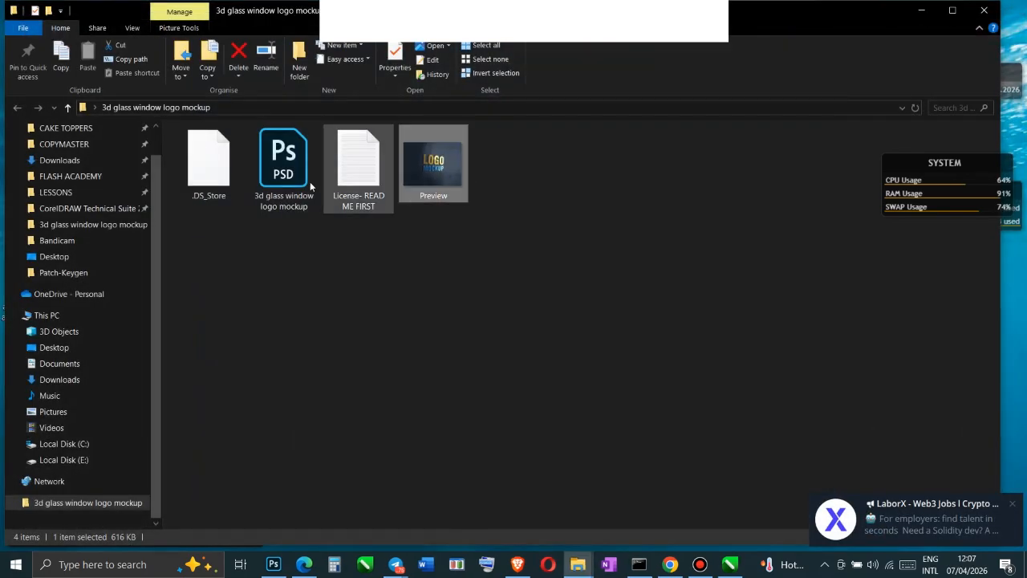
Switch to Photoshop and open the "3d glass window logo mockup" PSD from its folder on the Desktop
click(273, 564)
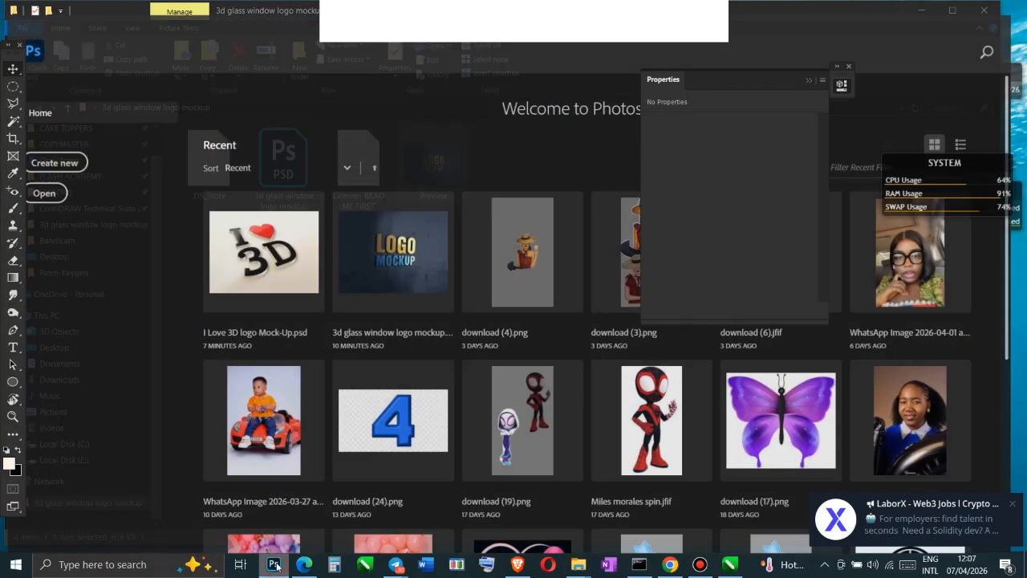
click(30, 8)
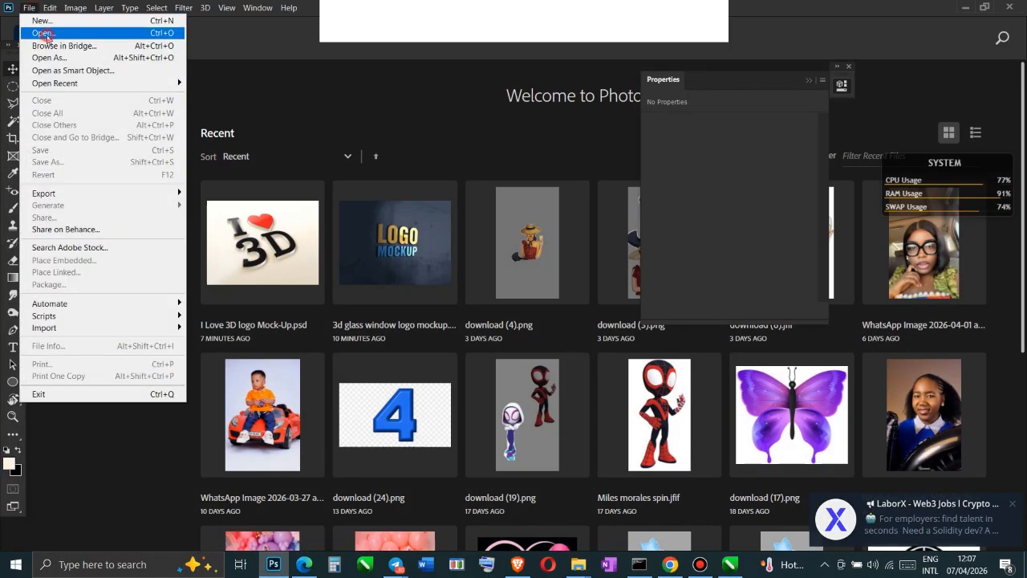
click(44, 35)
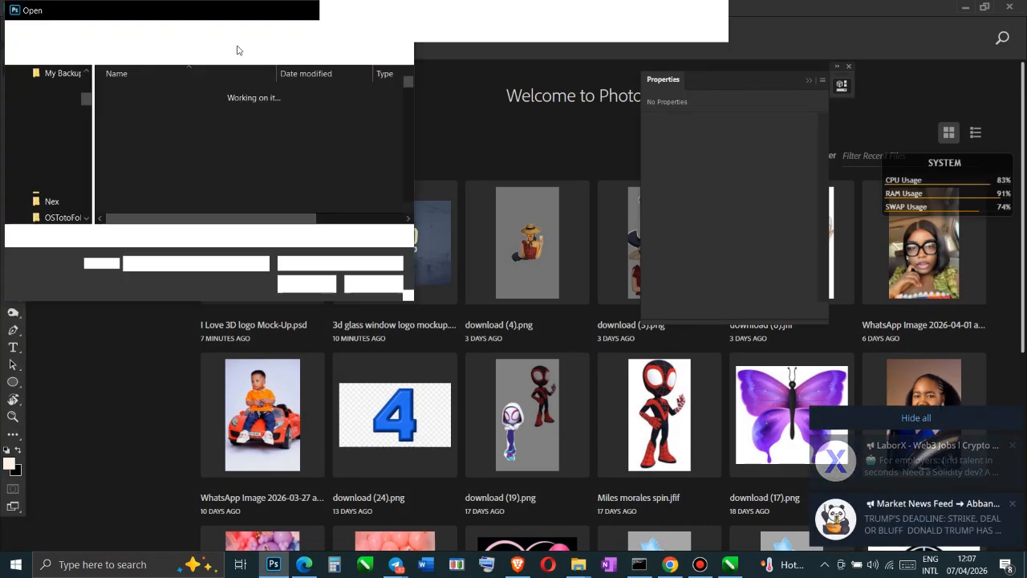
key(Escape)
click(29, 8)
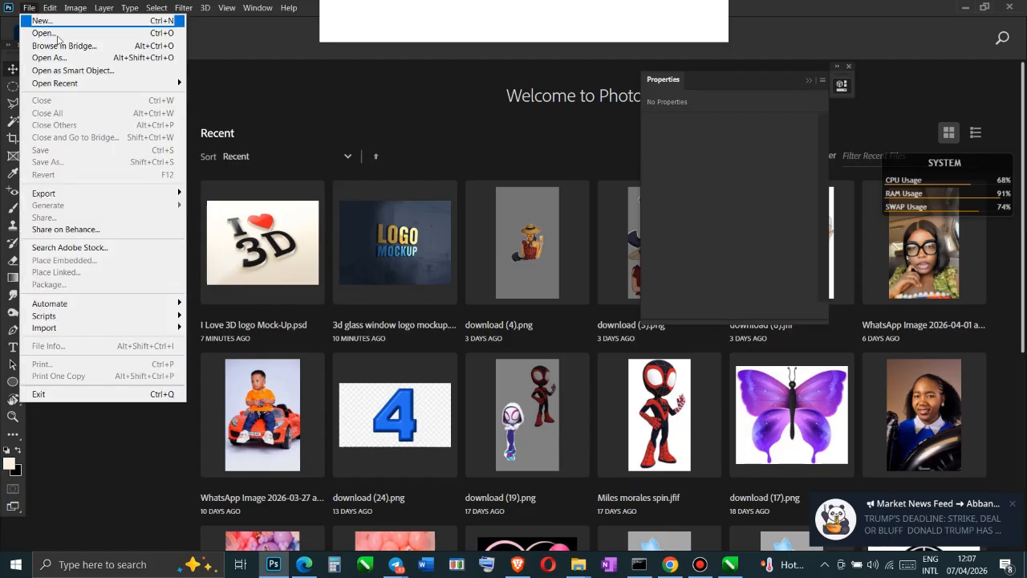
click(56, 33)
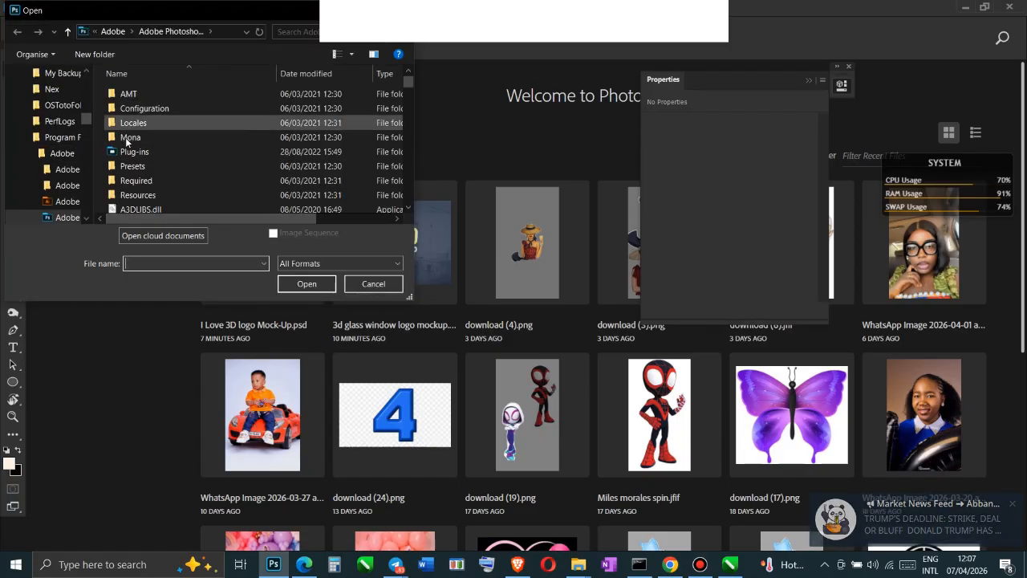
scroll(65, 160, up, 5)
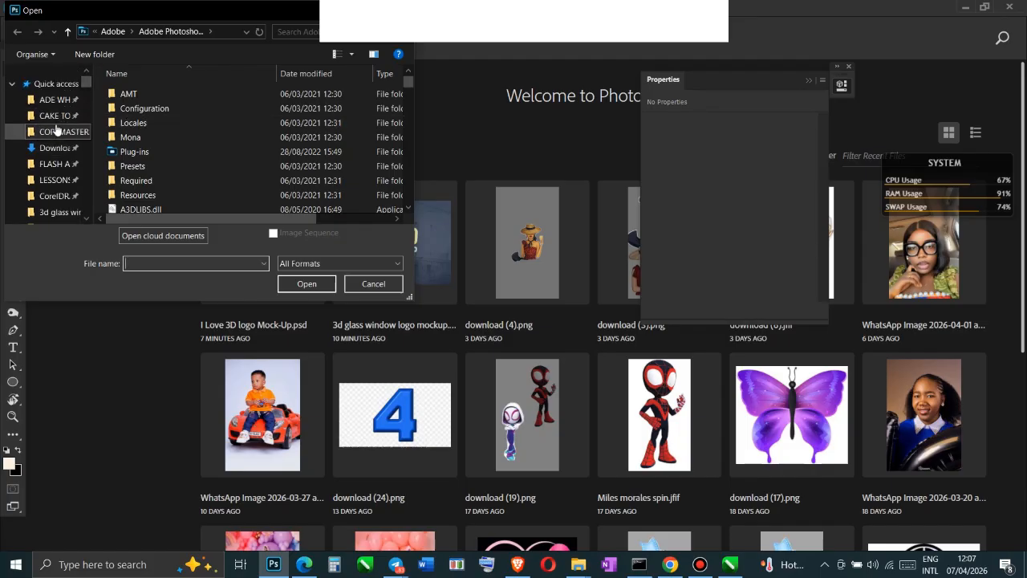
scroll(56, 161, down, 3)
click(54, 210)
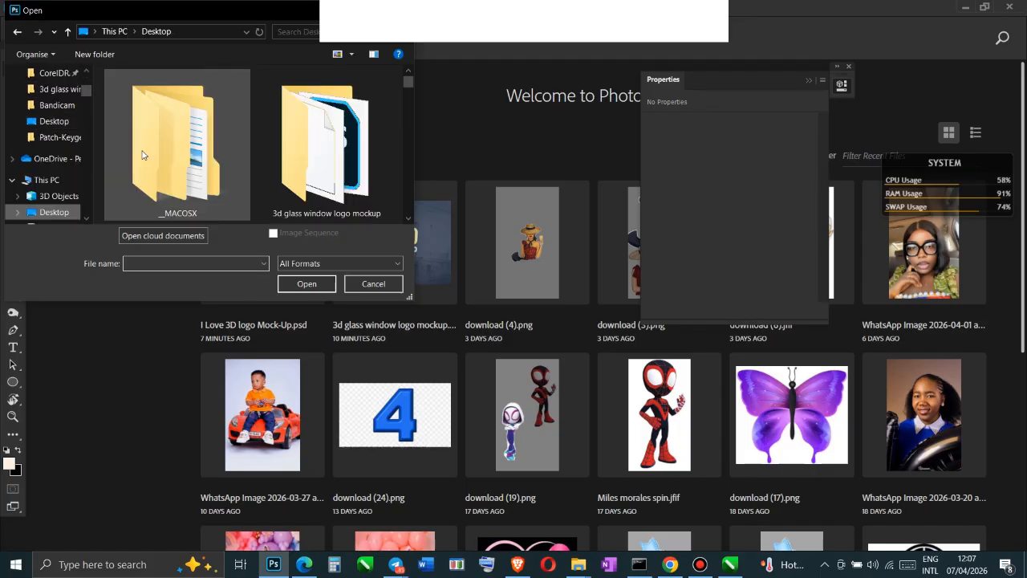
click(322, 215)
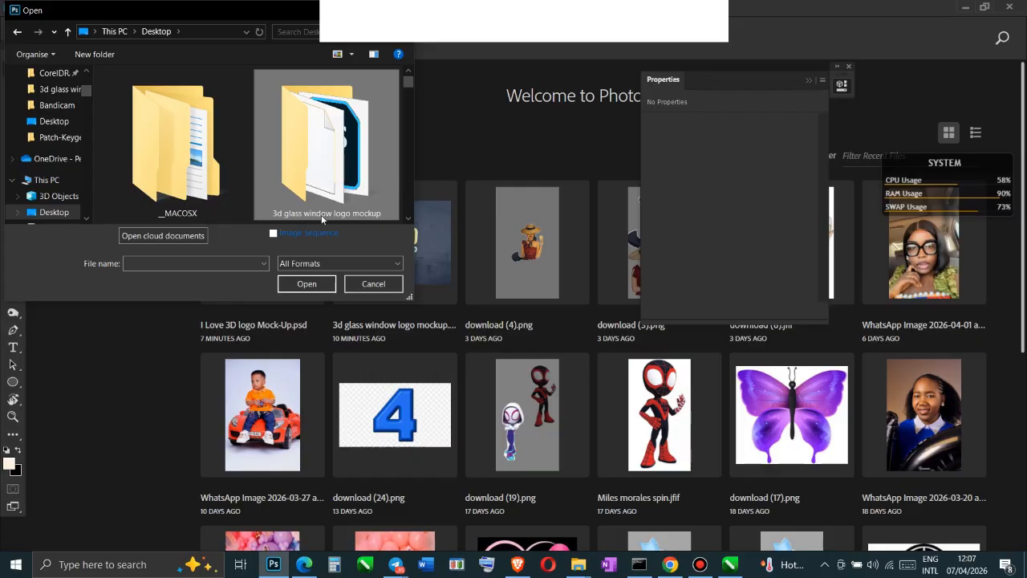
double_click(321, 141)
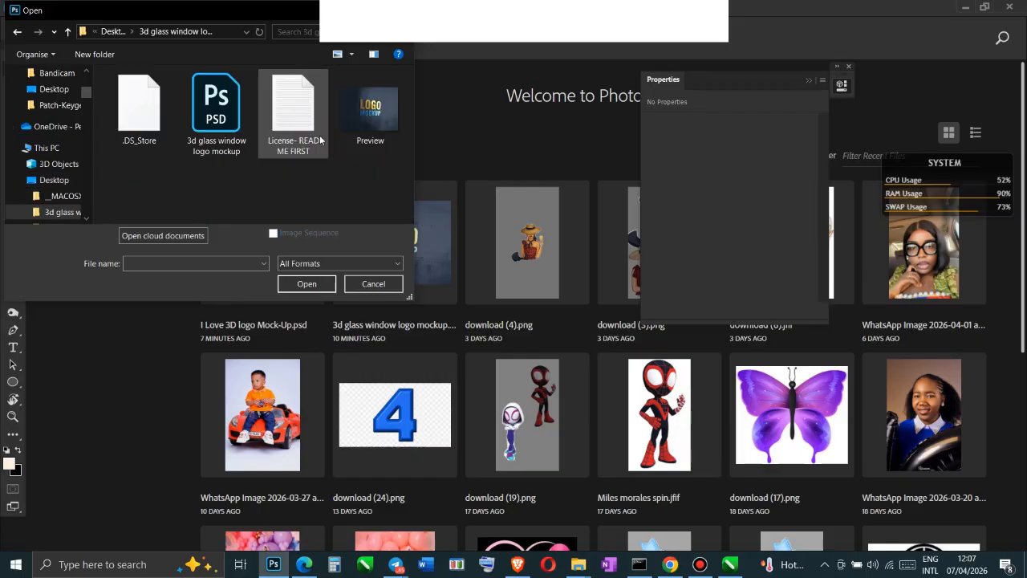
double_click(218, 113)
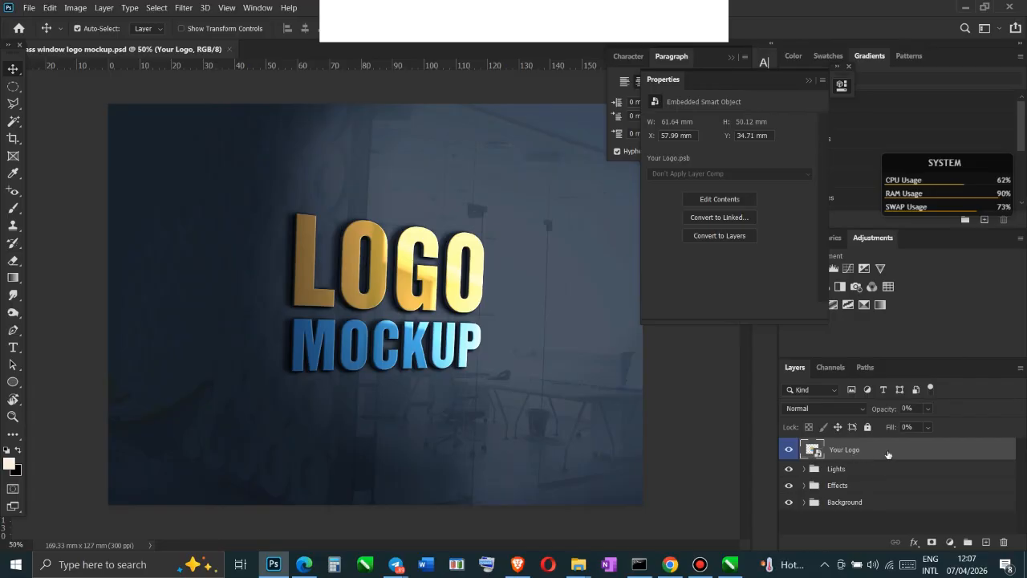
Inside the contents of the "Your Logo" smart object, add a new blank layer and hide the "Preview logo" layer
right_click(862, 451)
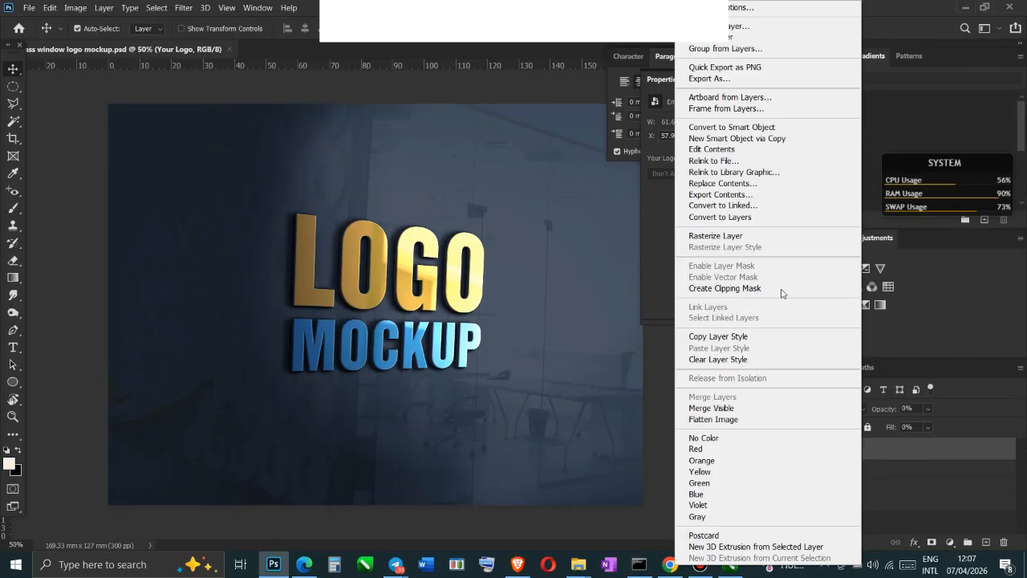
click(732, 150)
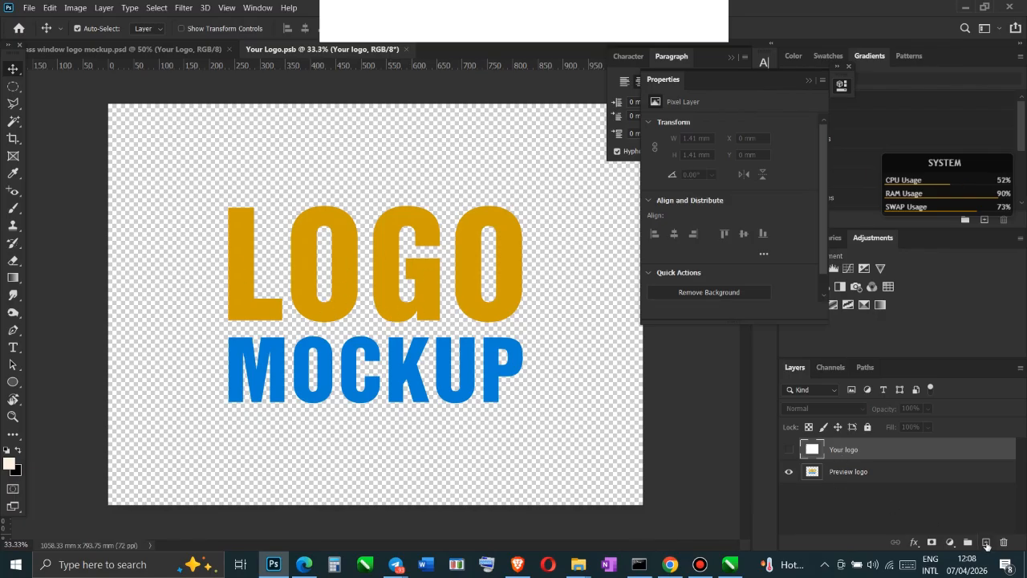
click(987, 543)
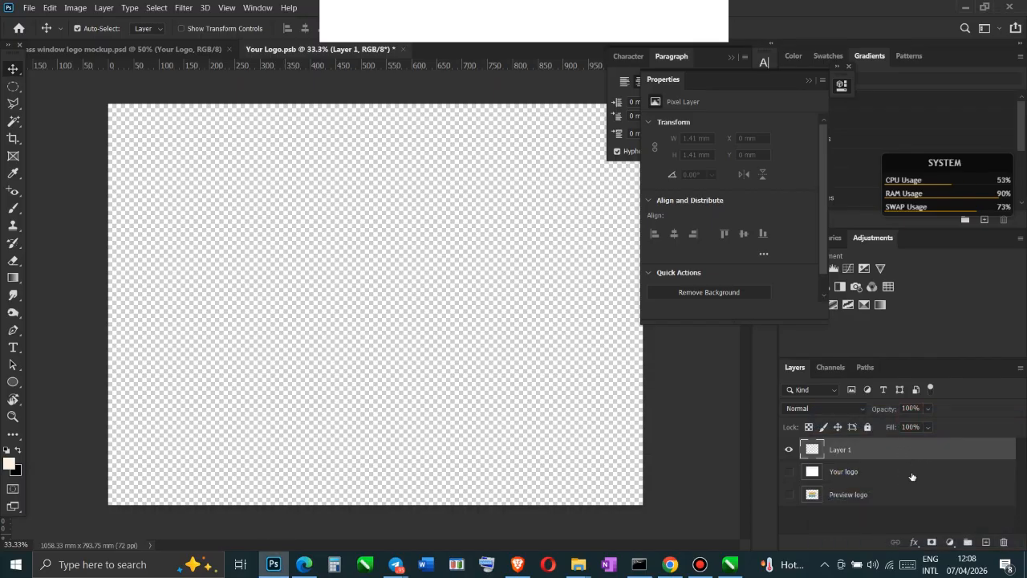
click(911, 476)
click(900, 495)
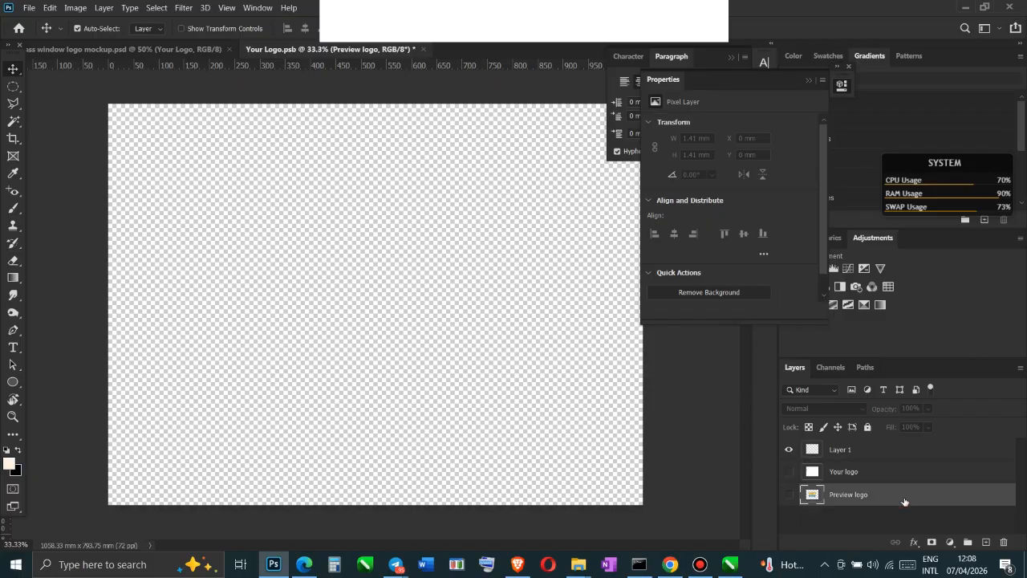
click(889, 451)
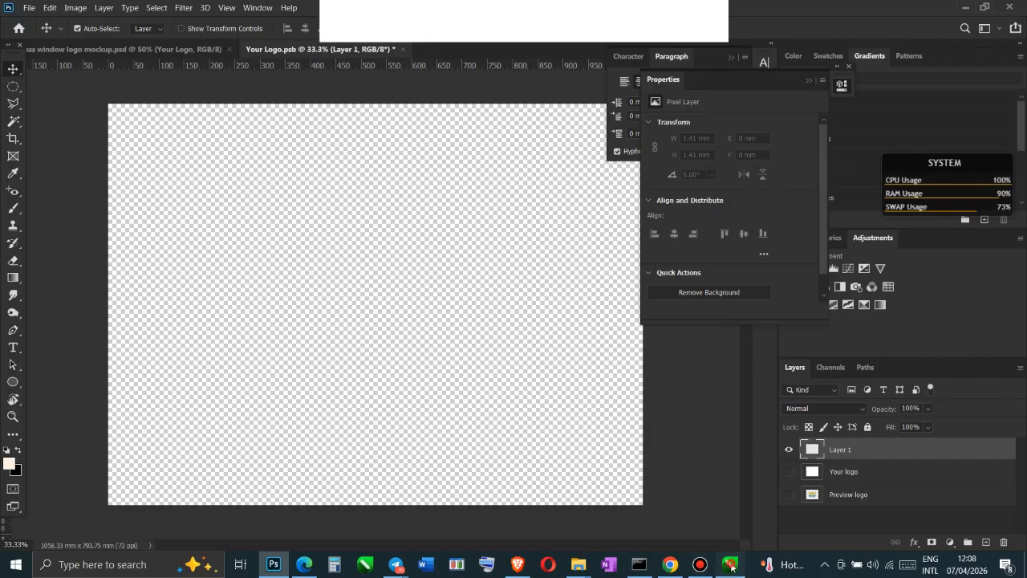
Switch to CorelDRAW, close the open logos document without saving, and reopen "SKENTELO MOCK UP LOGOS JULY 15 2022 CARD A3.cdr" from the MOCK UP LOGOS folder
click(731, 565)
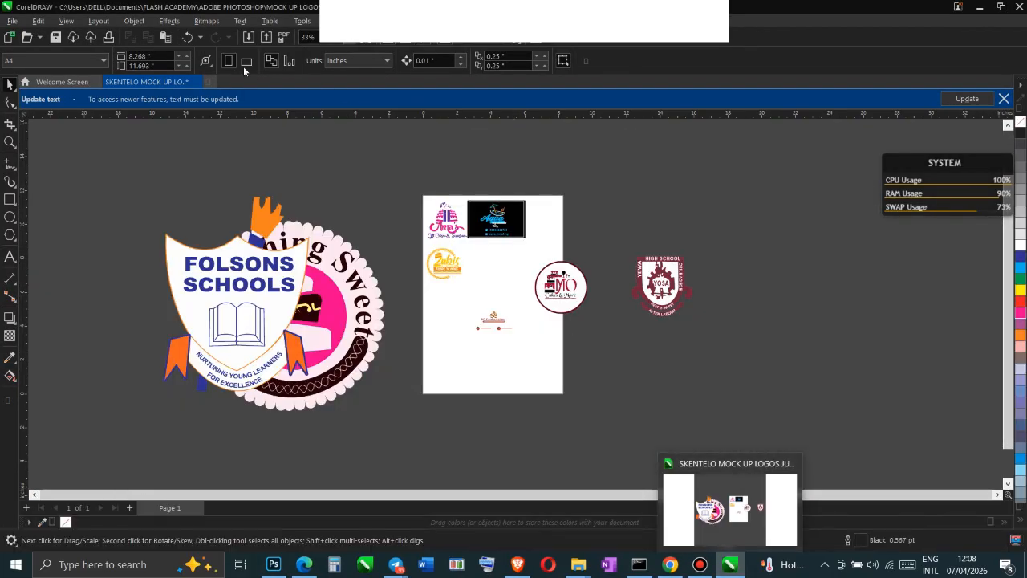
click(194, 82)
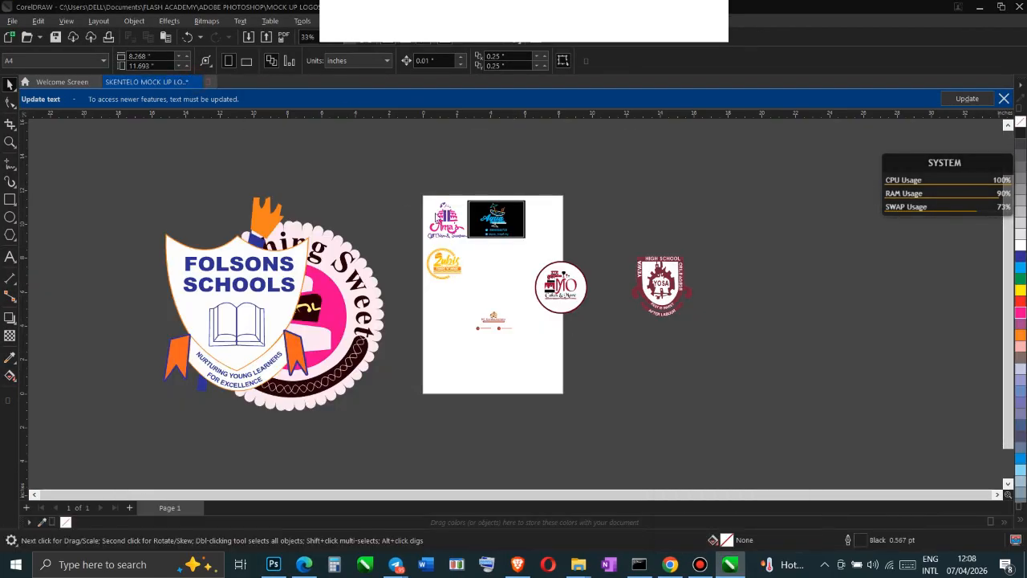
click(561, 310)
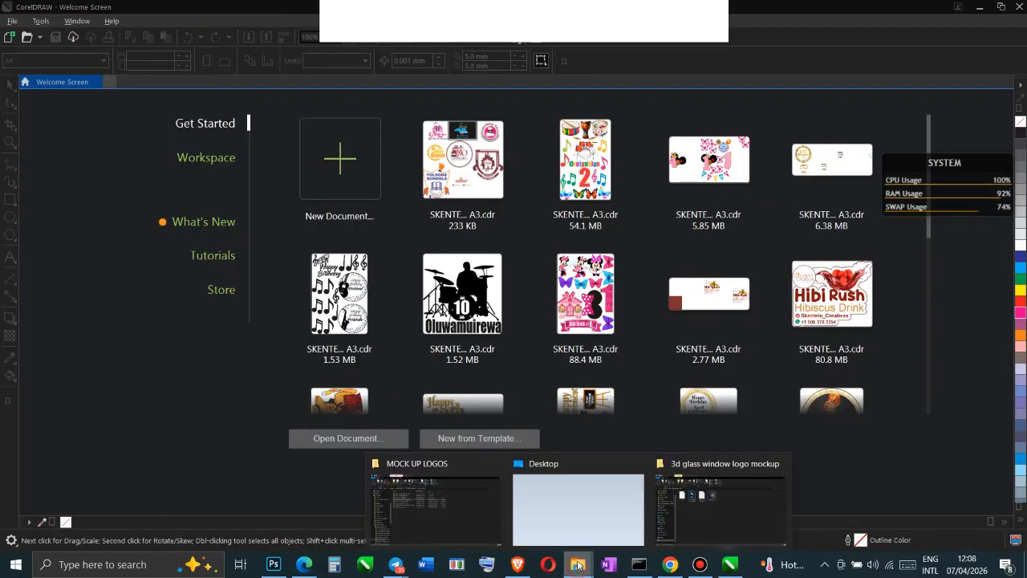
key(alt+Tab)
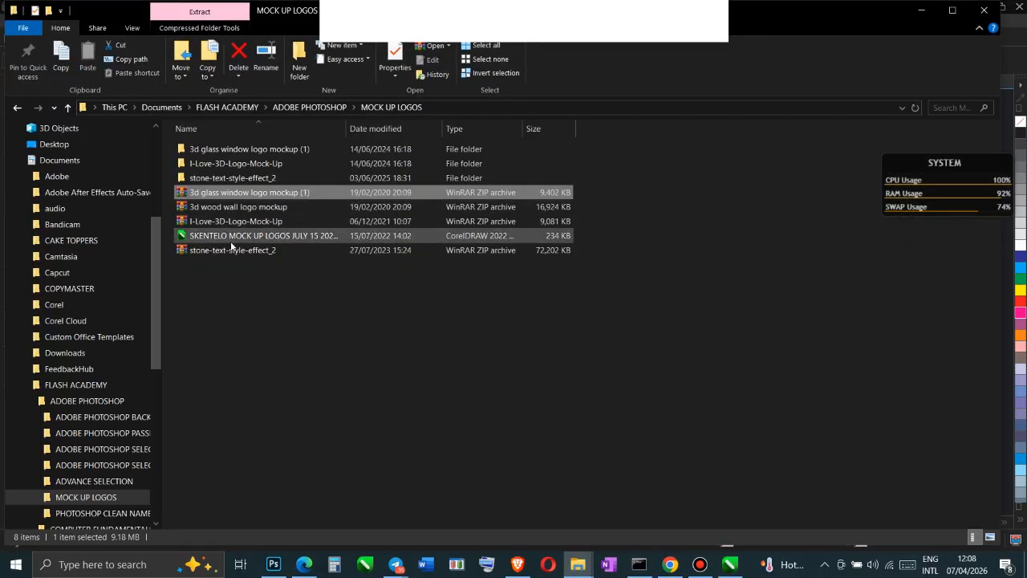
click(233, 236)
double_click(233, 237)
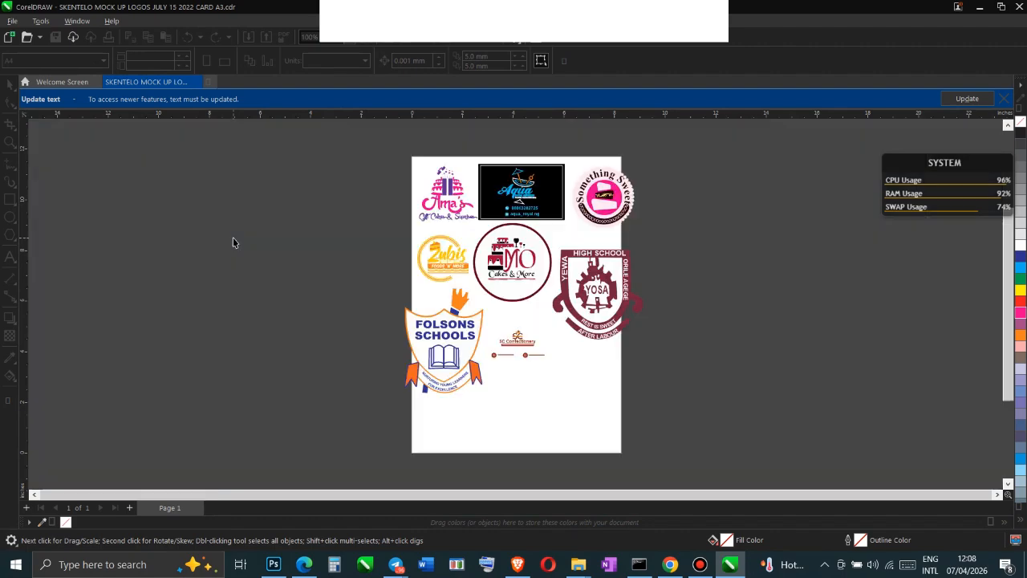
Select the Folsons Schools logo group and scale it down slightly to about 2.96 by 4.02 inches
click(462, 310)
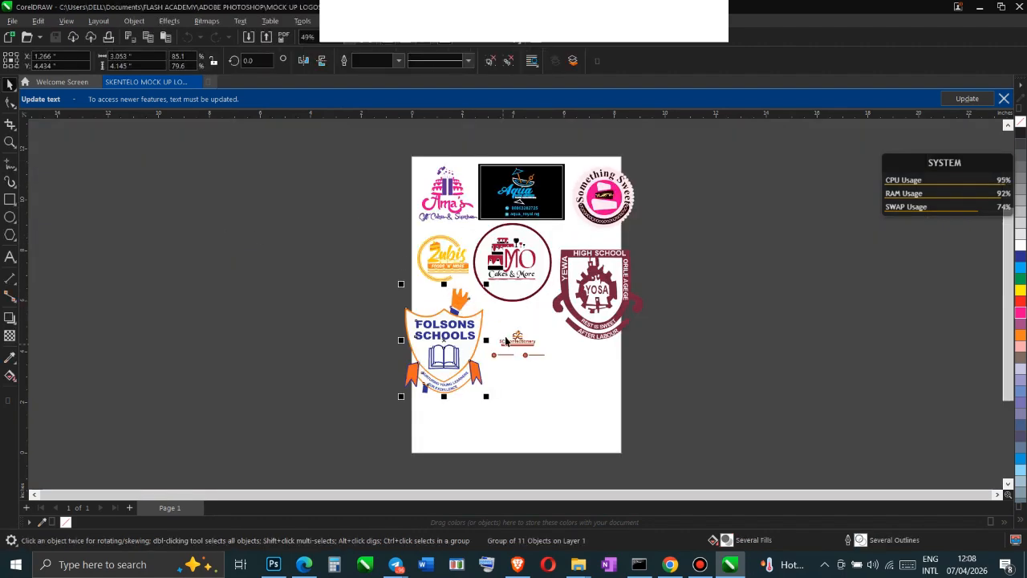
mouse_move(401, 283)
mouse_down()
mouse_move(228, 160)
mouse_move(362, 284)
mouse_move(404, 287)
mouse_up()
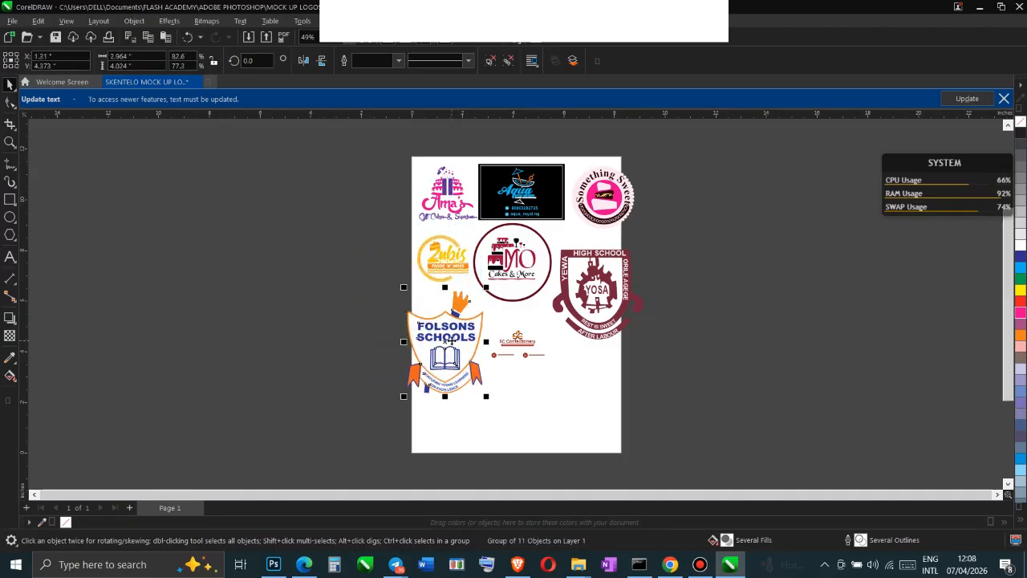
Move the Folsons Schools logo off the page's left side and enlarge it to about 8.51 by 11.55 inches
drag(448, 341, 340, 318)
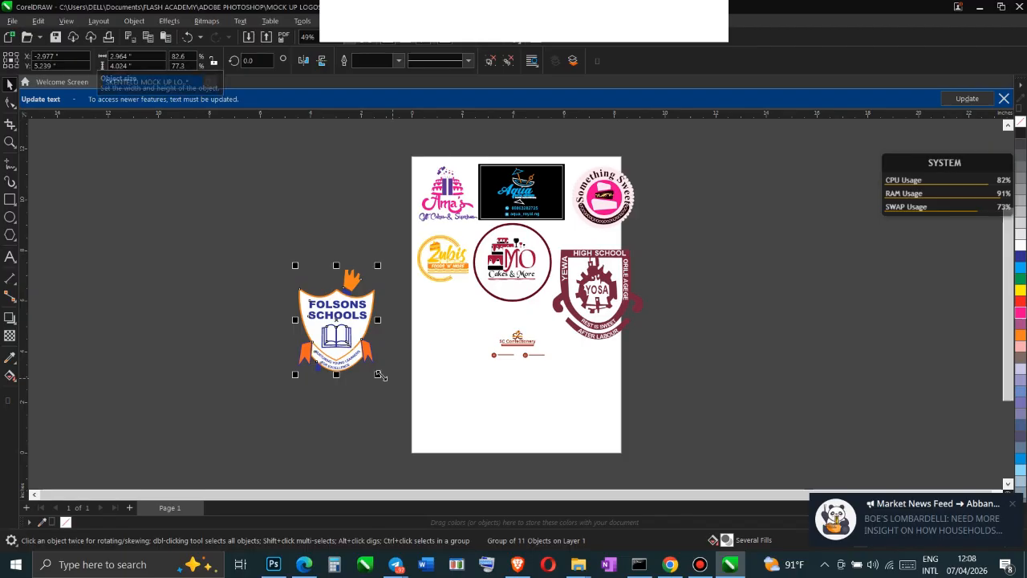
drag(379, 375, 446, 469)
drag(294, 269, 223, 167)
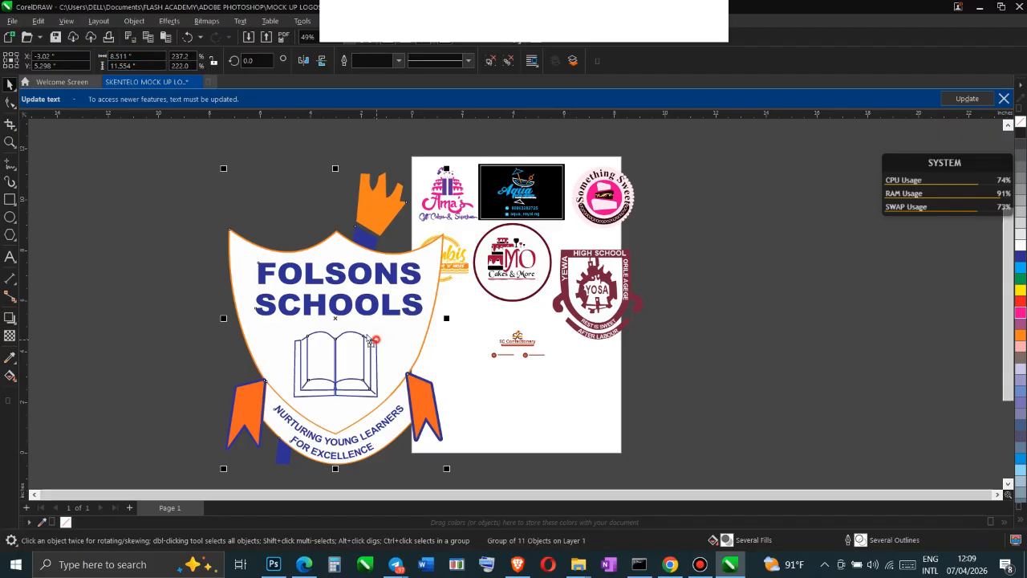
drag(369, 341, 323, 323)
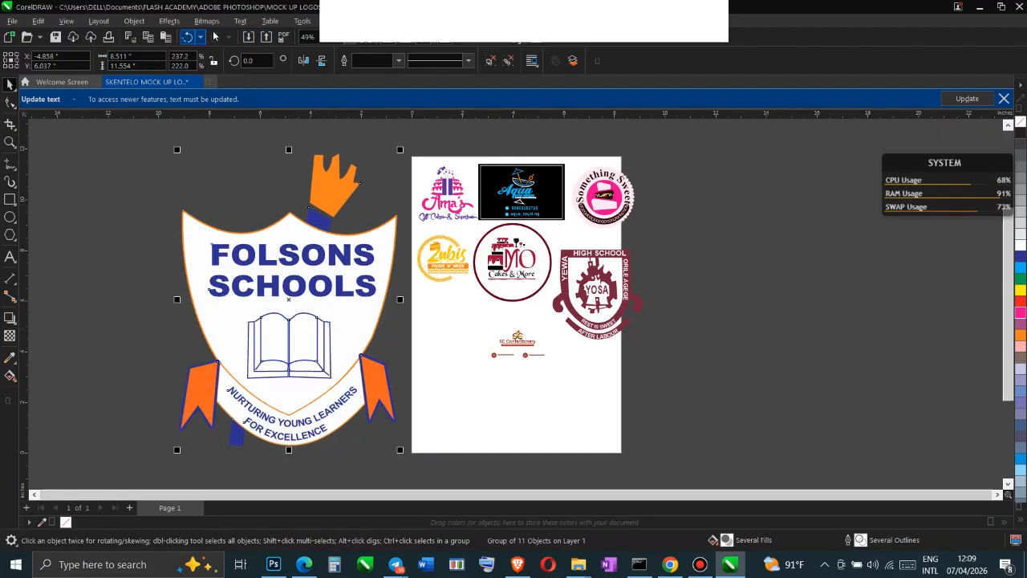
Export only the selected Folsons logo to the COPYMASTER folder as a PNG named "FOLSONS SCHOOLS", with Maintain size enabled
click(12, 21)
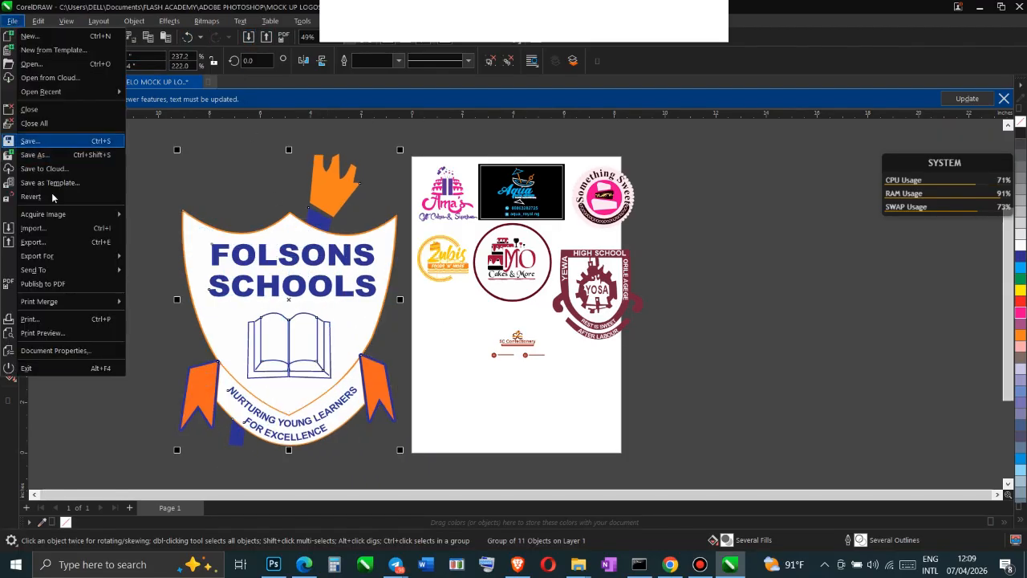
click(93, 243)
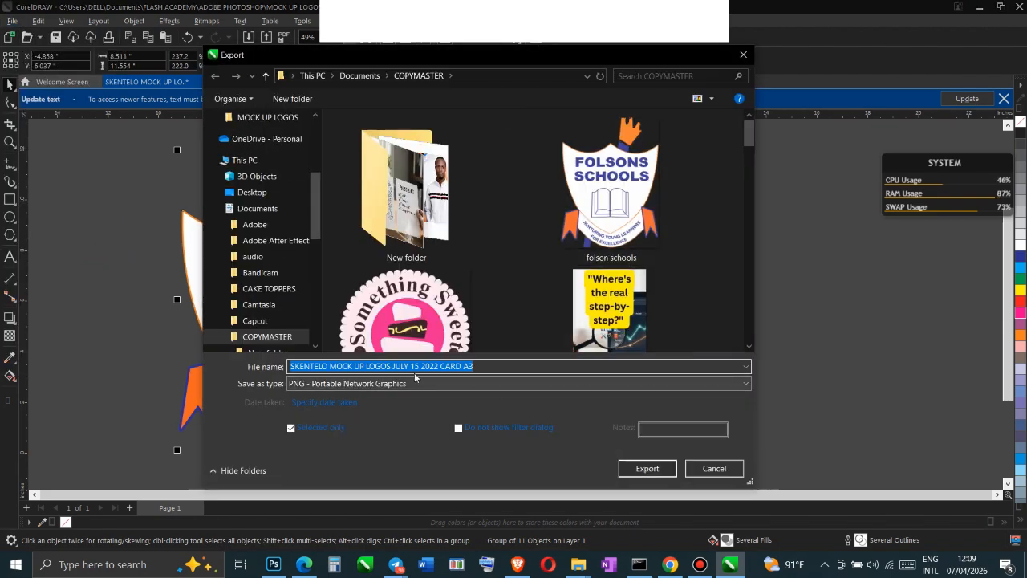
mouse_move(361, 49)
mouse_down()
mouse_move(552, 46)
mouse_move(370, 65)
mouse_up()
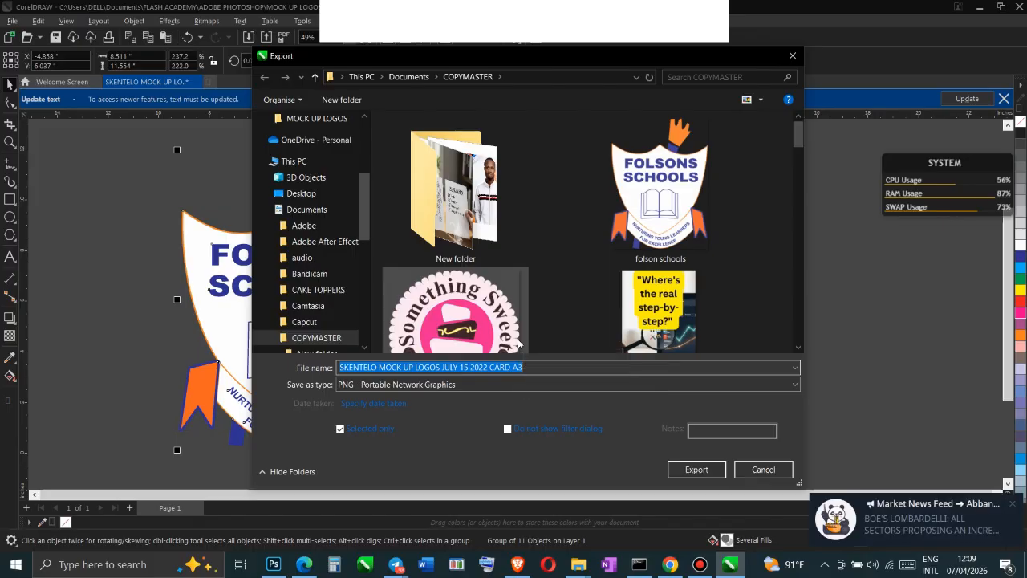
text(FOLSONS)
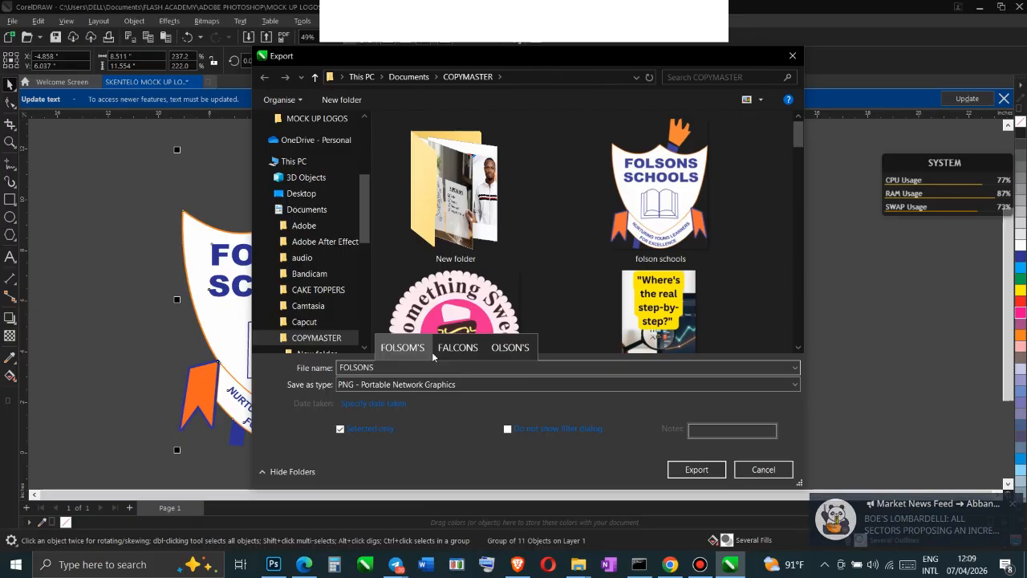
text(SCHOOLS)
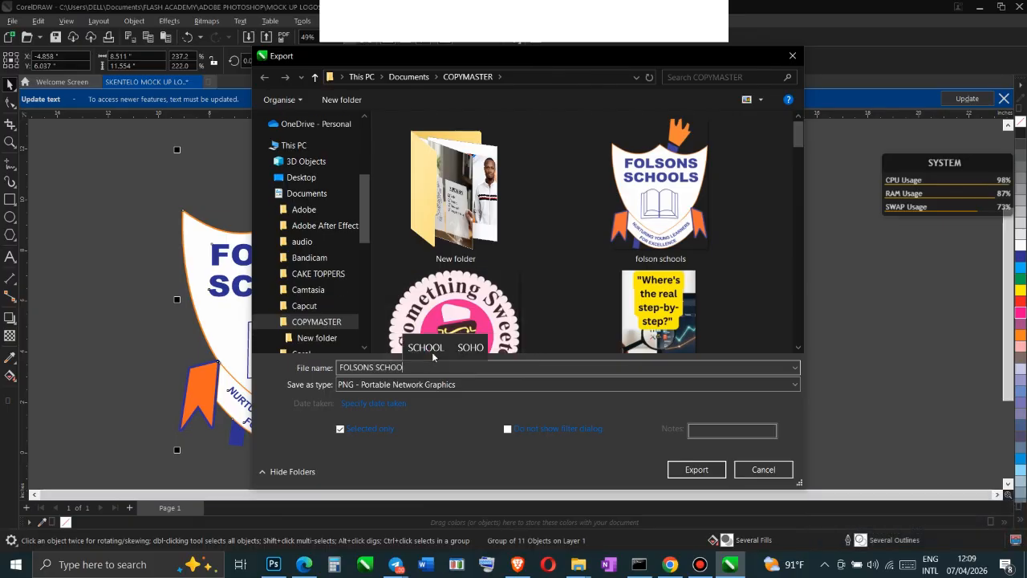
click(484, 385)
scroll(367, 275, down, 2)
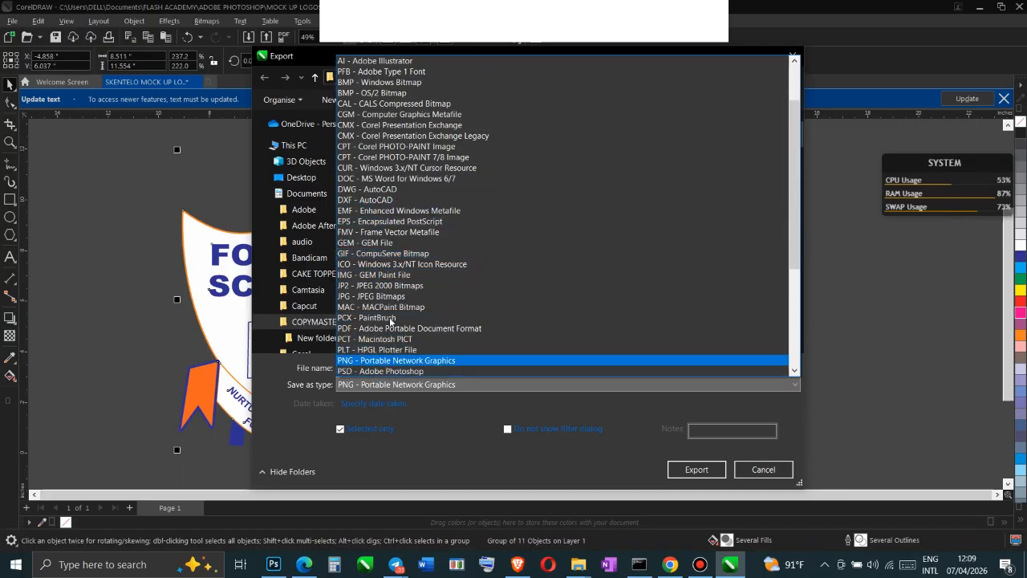
scroll(385, 168, up, 2)
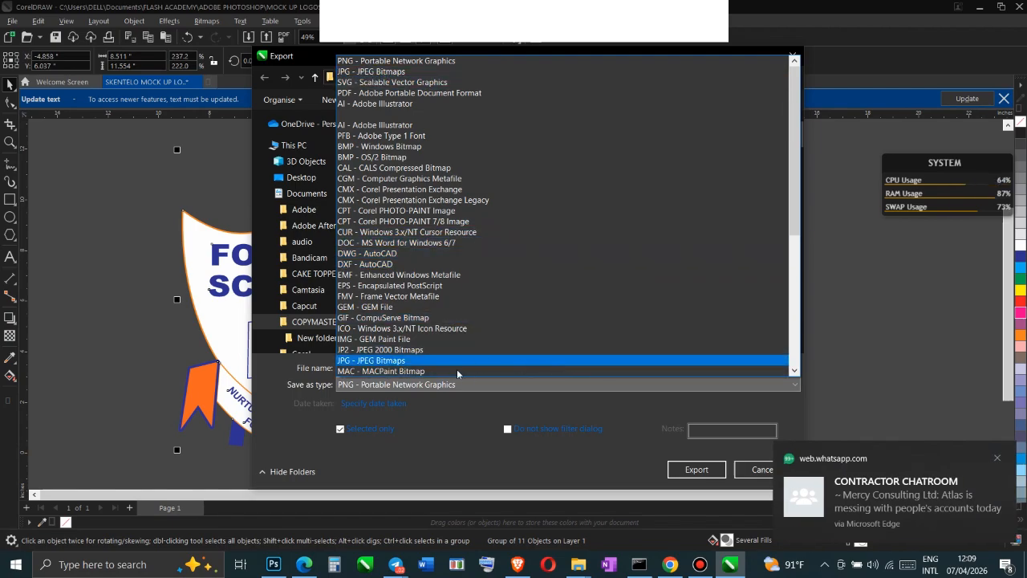
click(401, 384)
click(687, 471)
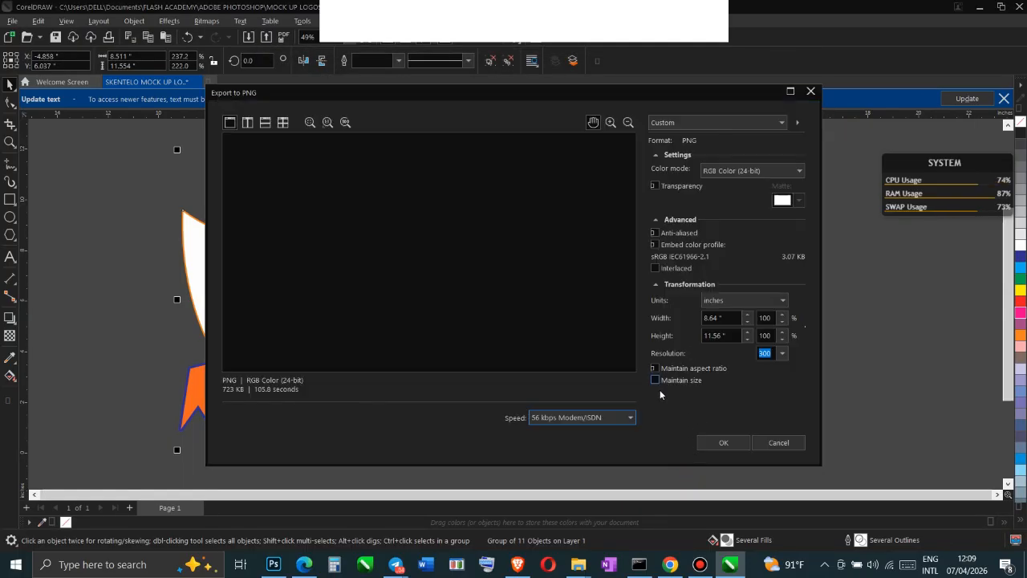
click(668, 382)
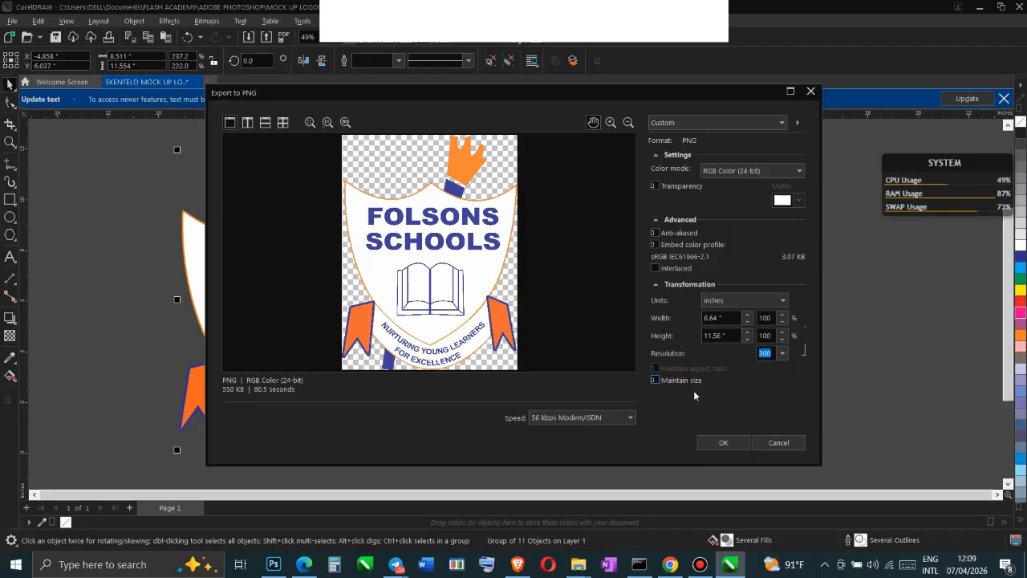
click(729, 442)
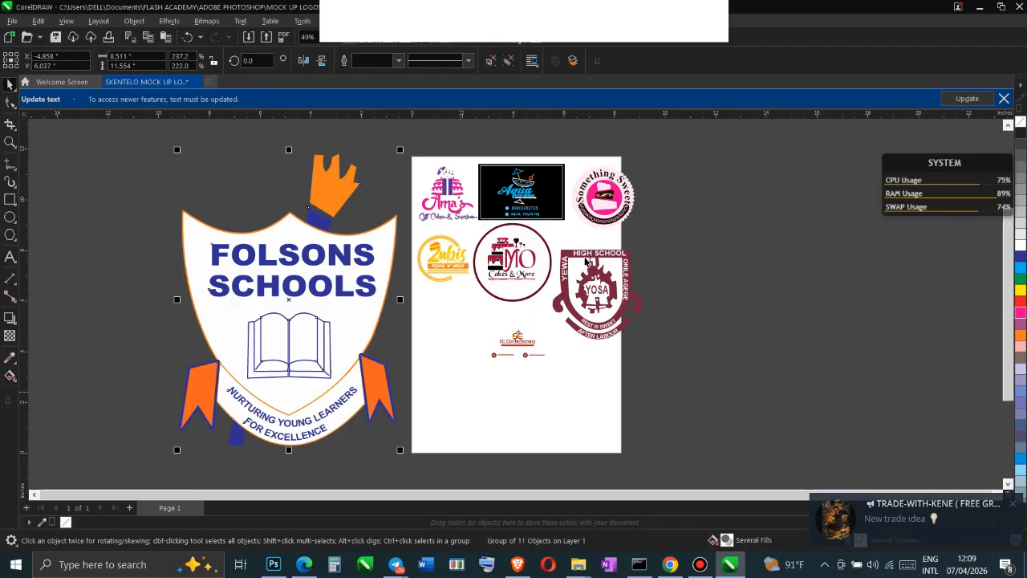
Enlarge the Something Sweet logo to about 11.19 by 11.19 inches and shift it slightly left
click(614, 204)
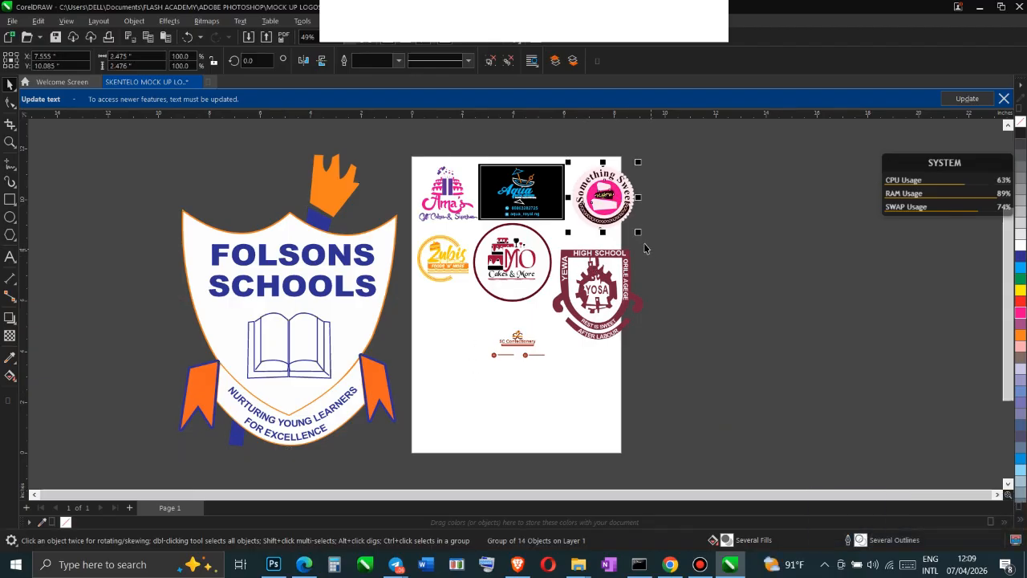
drag(642, 232, 783, 378)
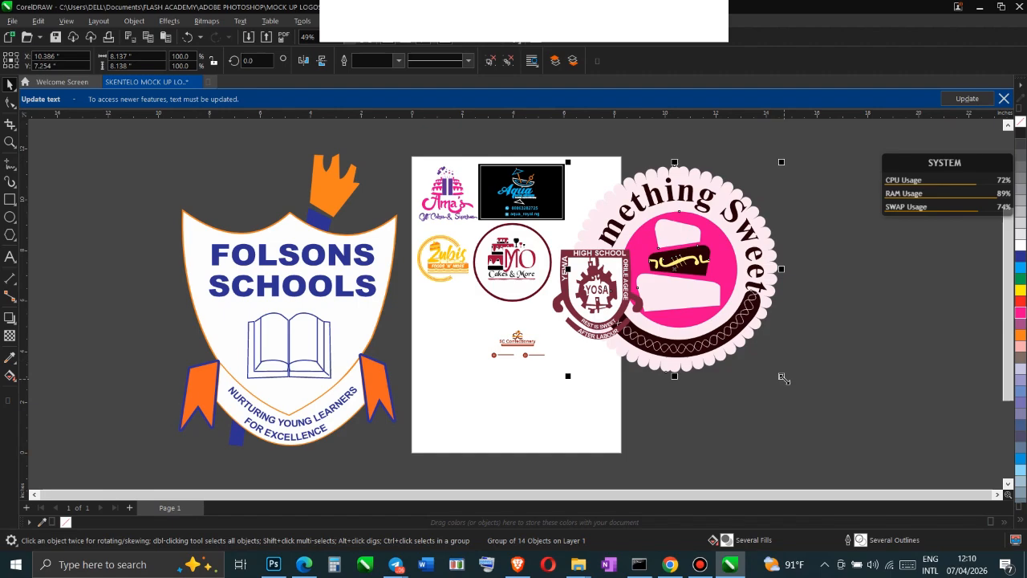
drag(781, 376, 878, 457)
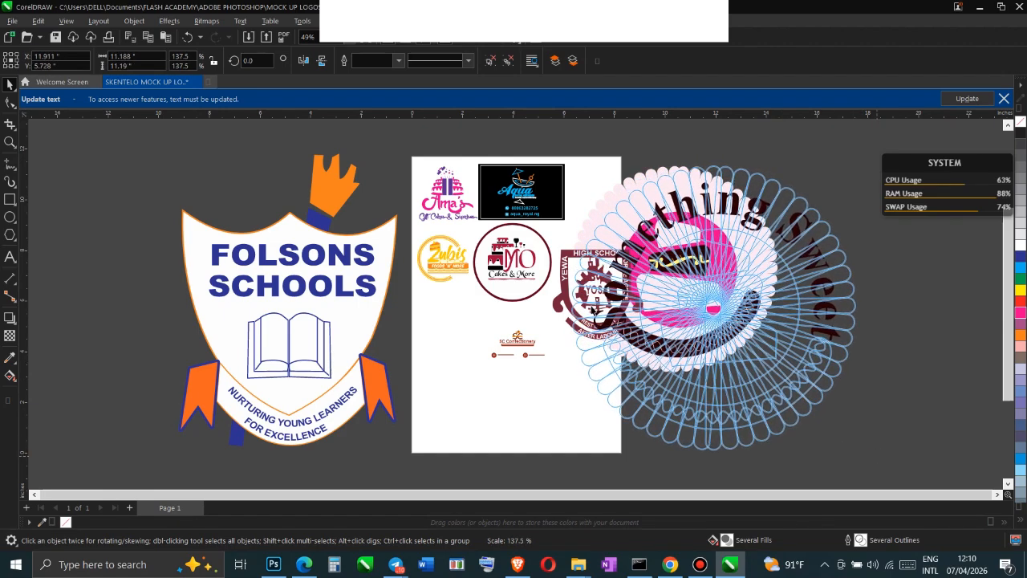
drag(594, 312, 596, 310)
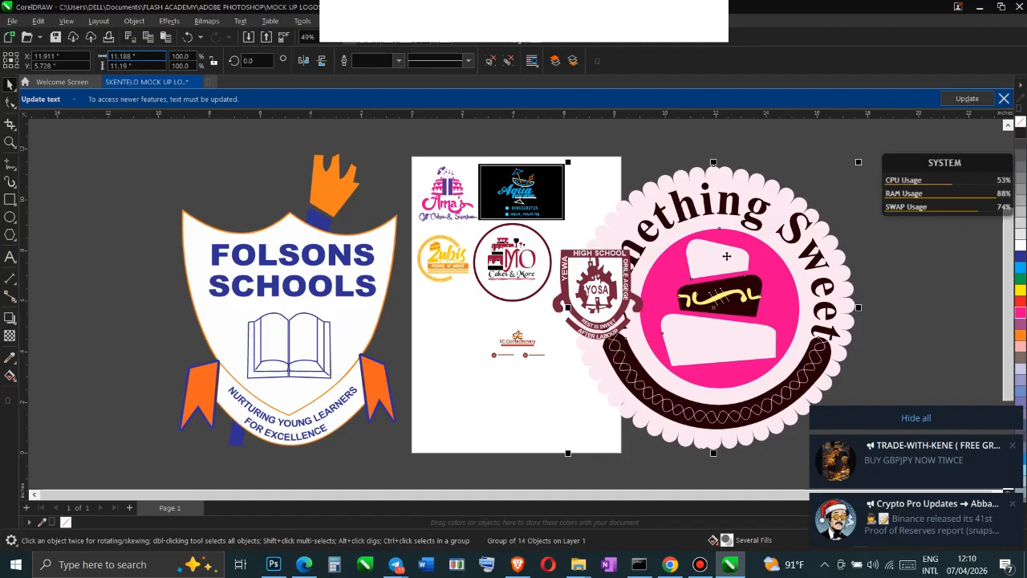
drag(722, 240, 697, 236)
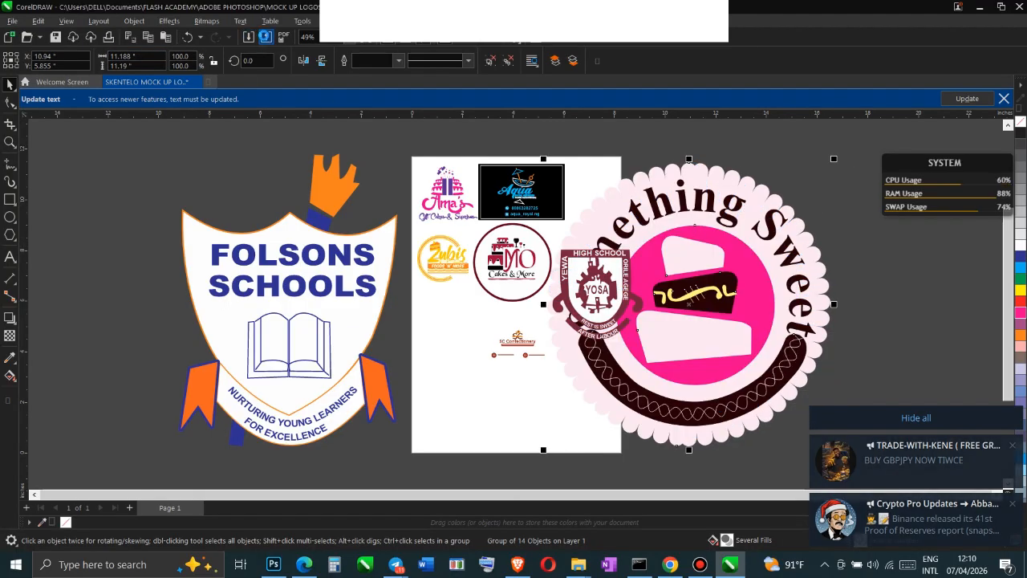
Export the selected Something Sweet logo to the COPYMASTER folder as a PNG named "SOMETHING SWEET", replacing the existing file
click(265, 38)
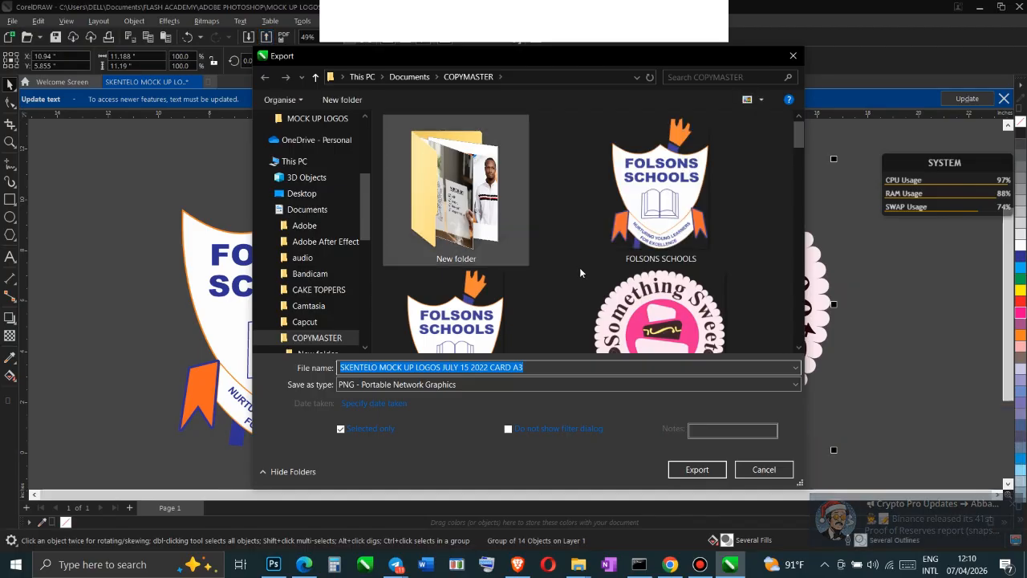
text(S)
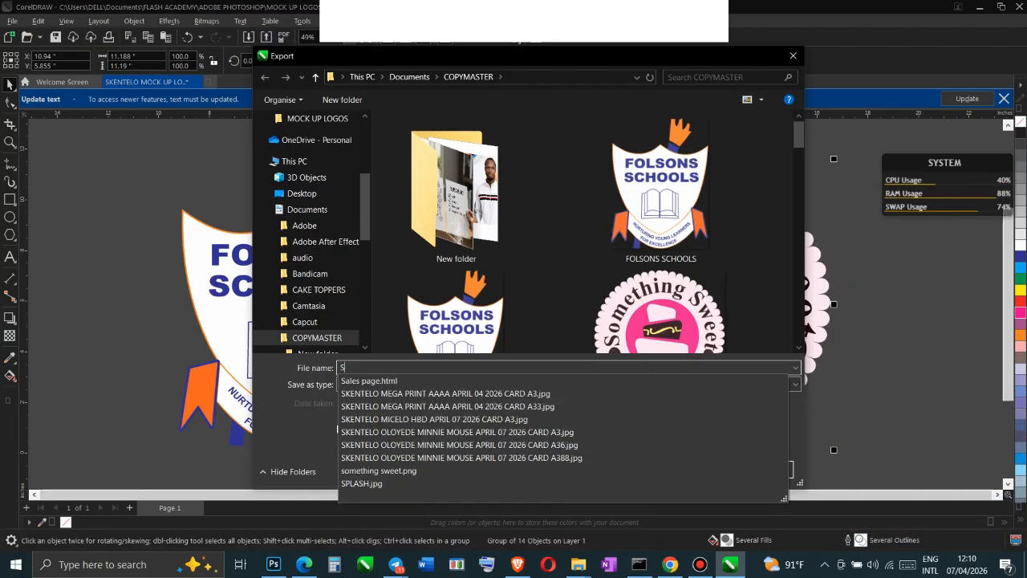
text(OMETHING SWEEE)
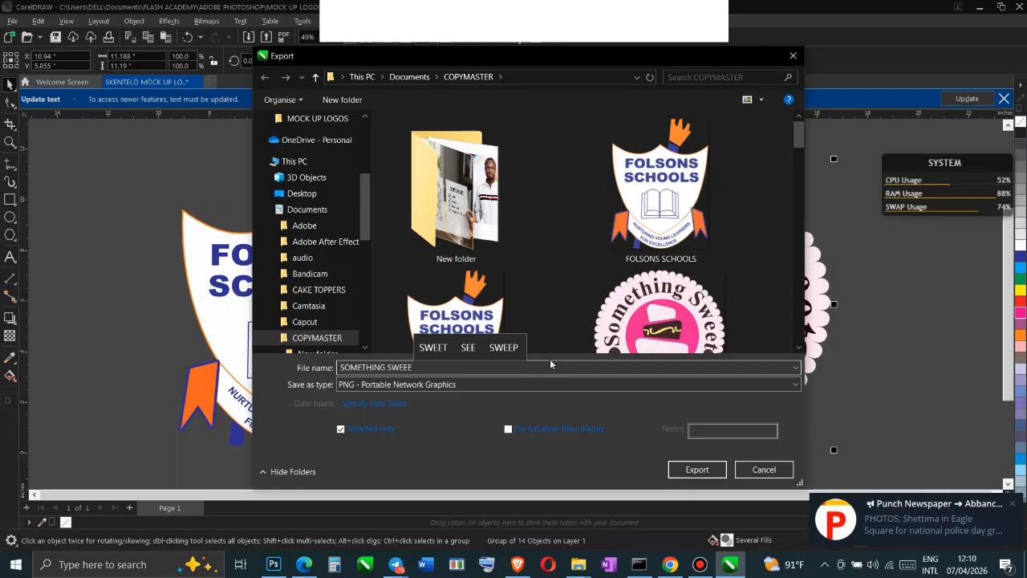
key(BackSpace)
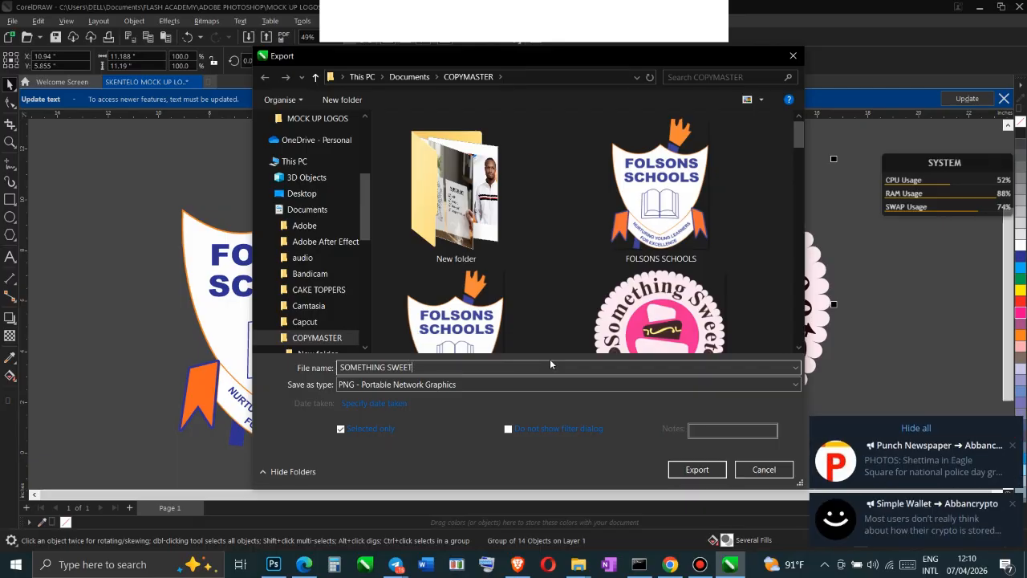
text(T)
click(410, 389)
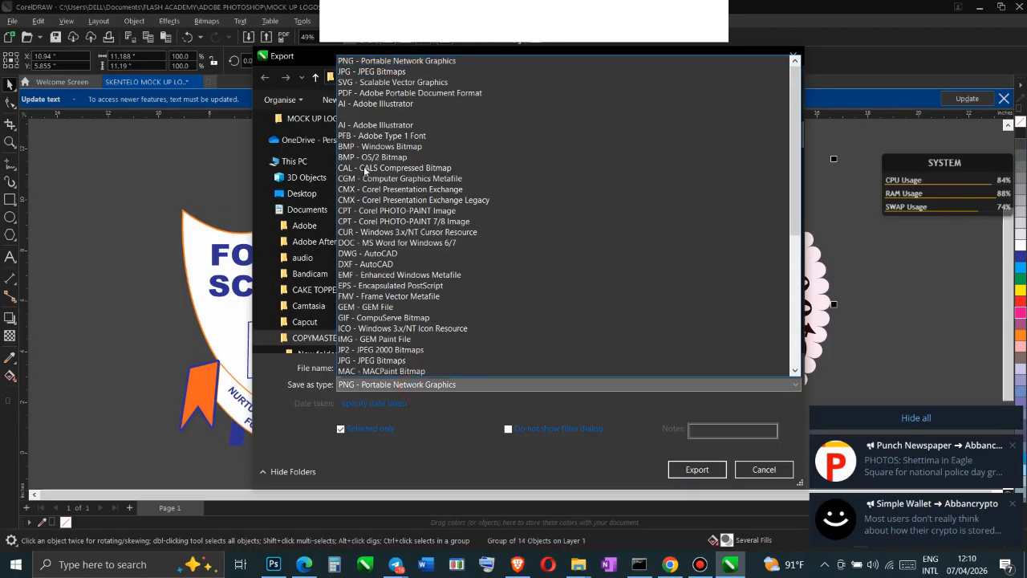
click(384, 62)
click(690, 470)
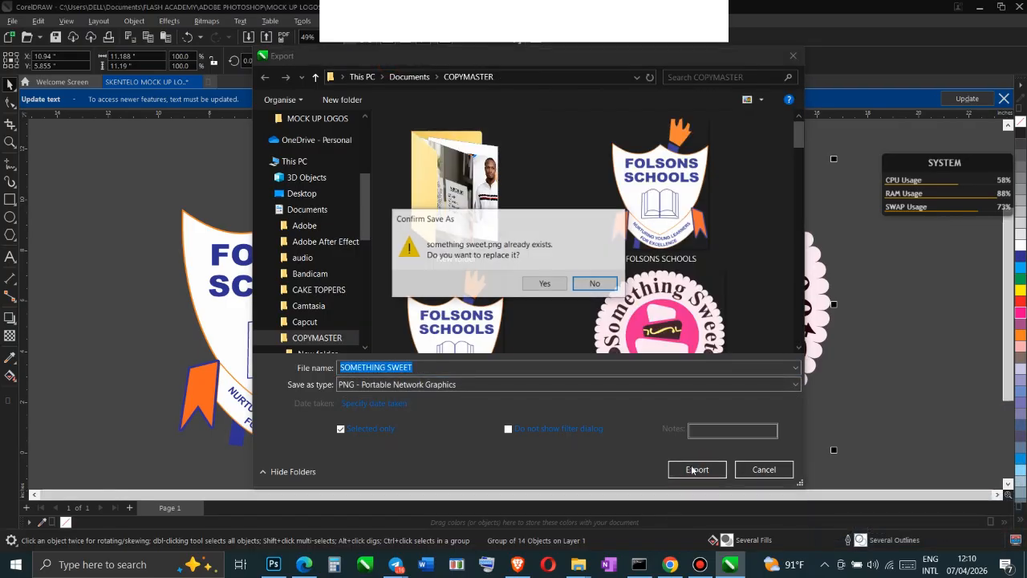
click(545, 285)
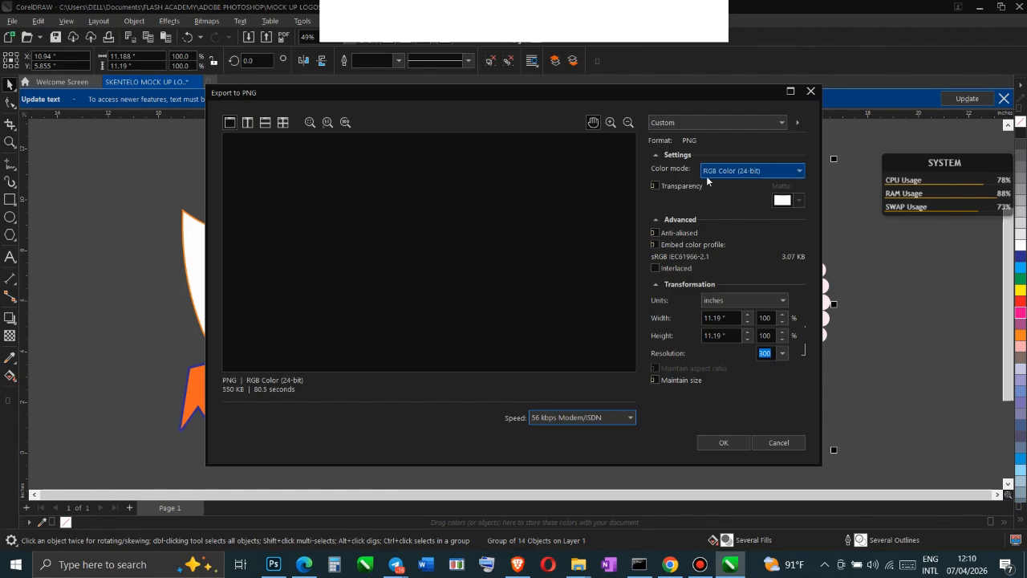
click(718, 446)
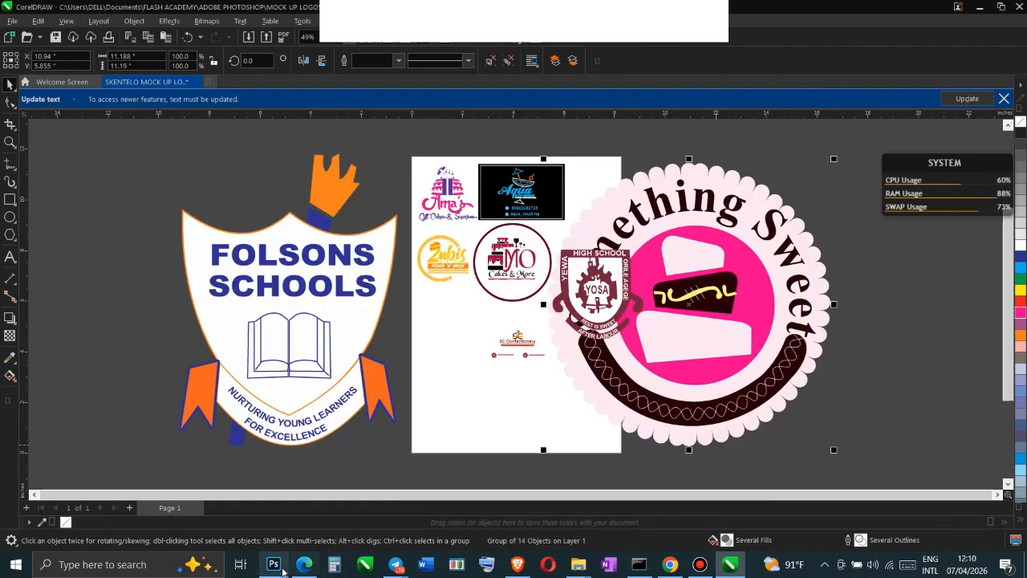
Switch to Photoshop and place the "FOLSONS SCHOOLS" PNG from the COPYMASTER folder as an embedded object in Your Logo.psb
click(278, 570)
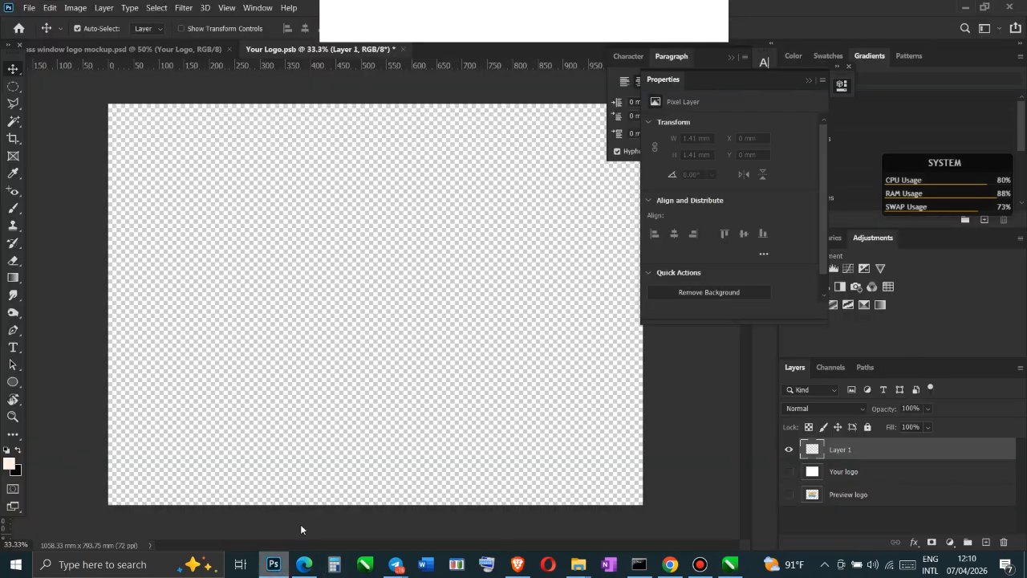
click(32, 8)
click(36, 8)
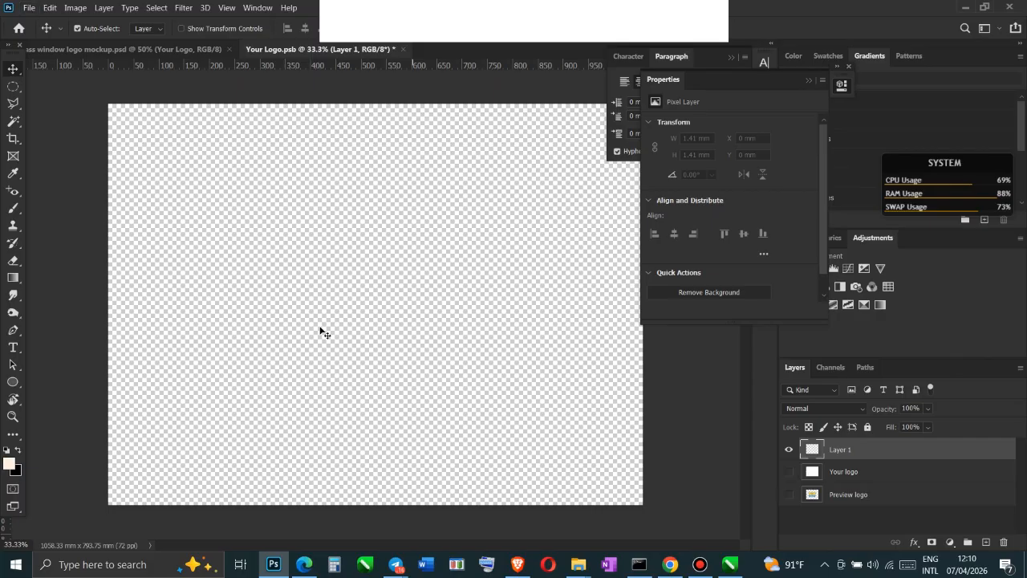
click(28, 10)
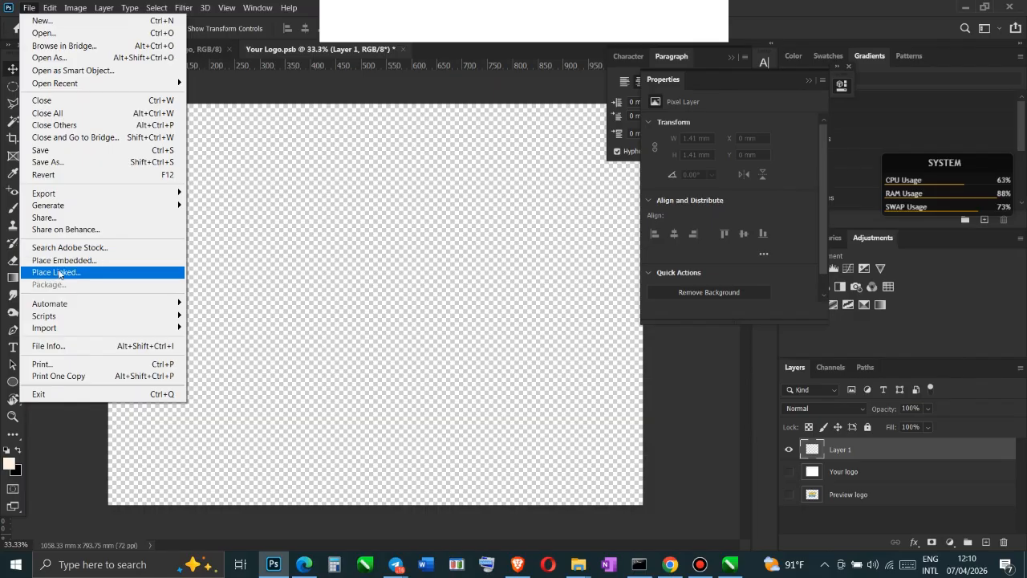
click(80, 260)
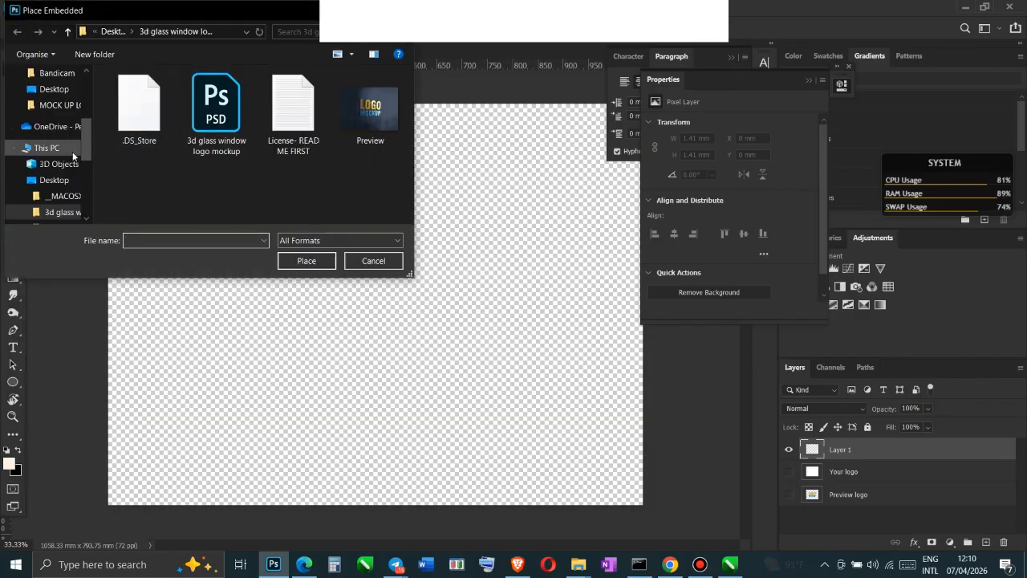
scroll(55, 132, up, 3)
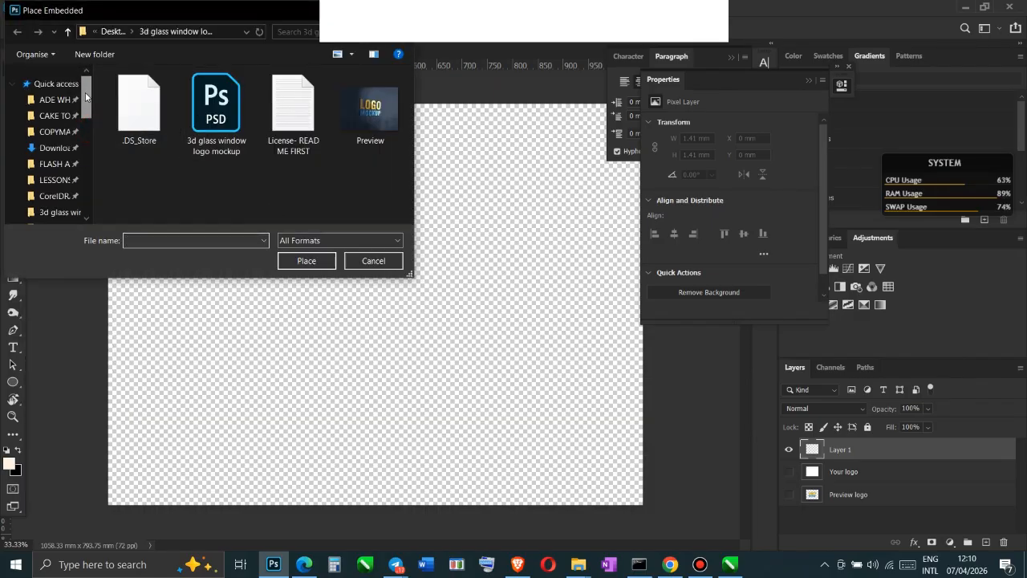
click(55, 132)
scroll(332, 139, down, 3)
scroll(332, 143, up, 3)
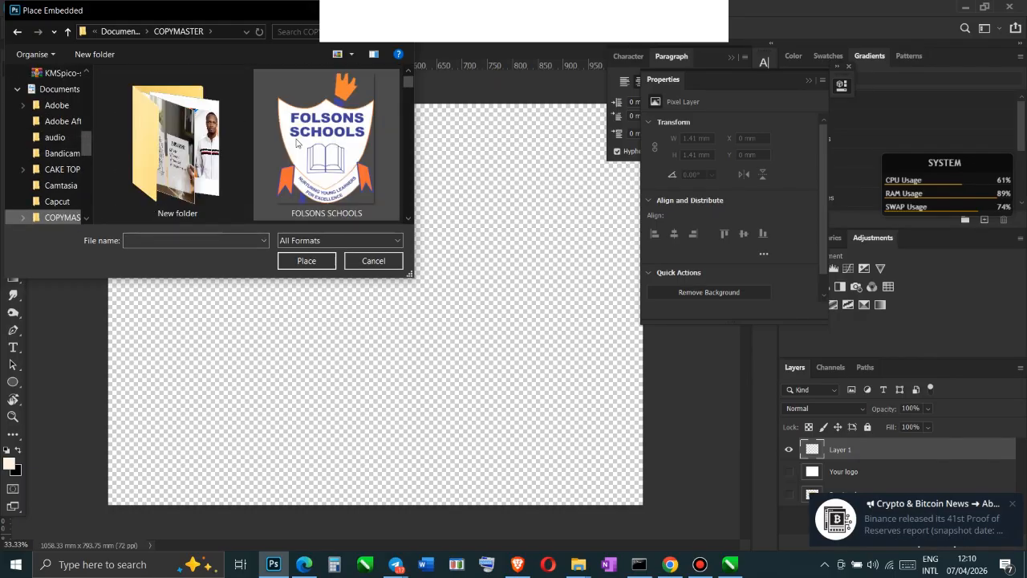
click(317, 139)
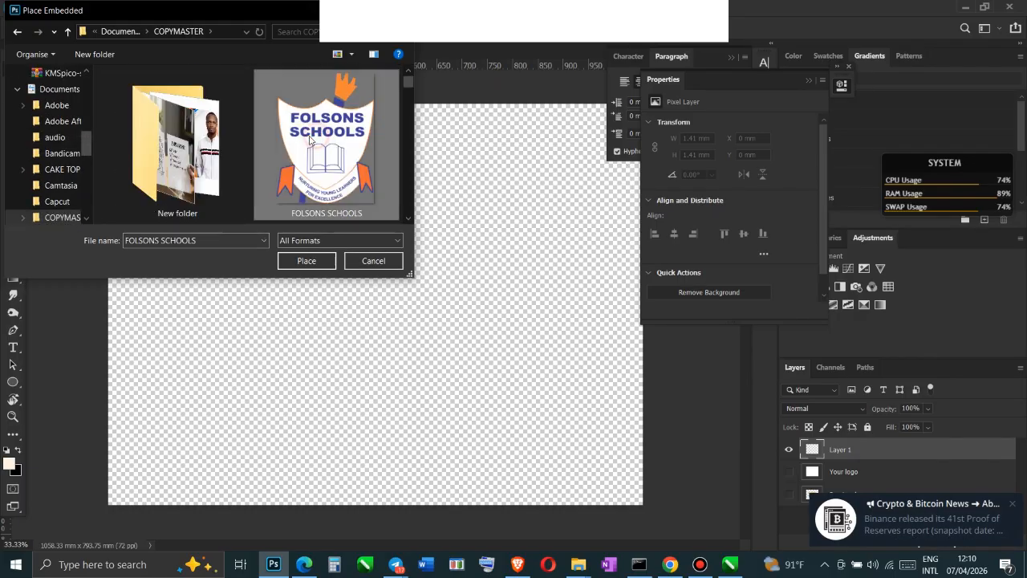
click(305, 263)
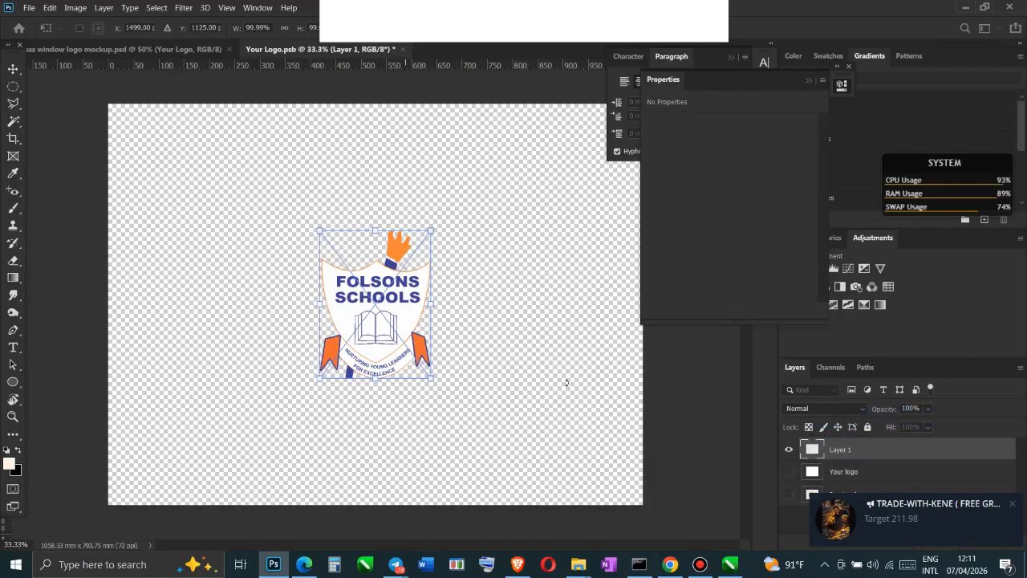
click(700, 565)
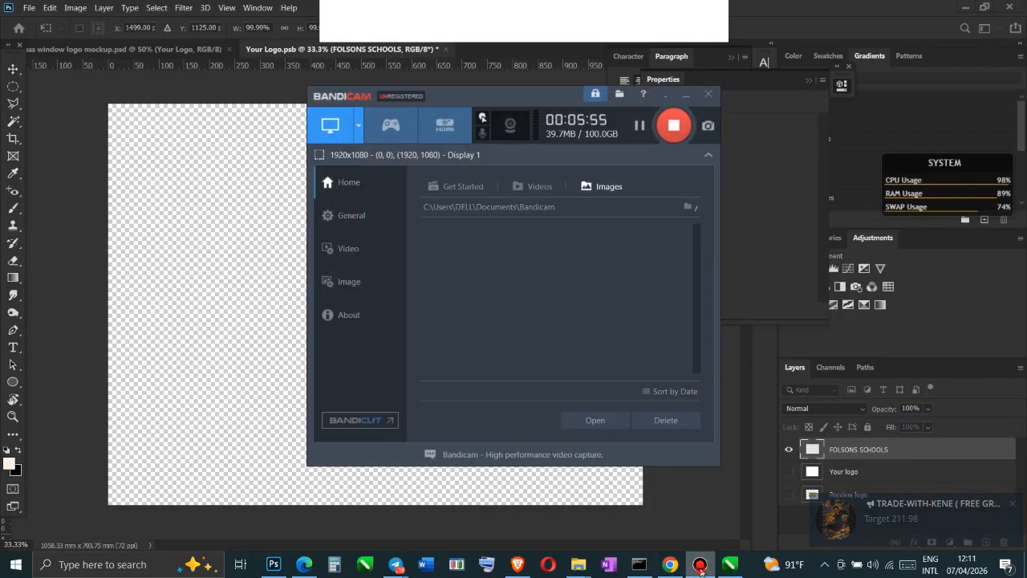
click(701, 566)
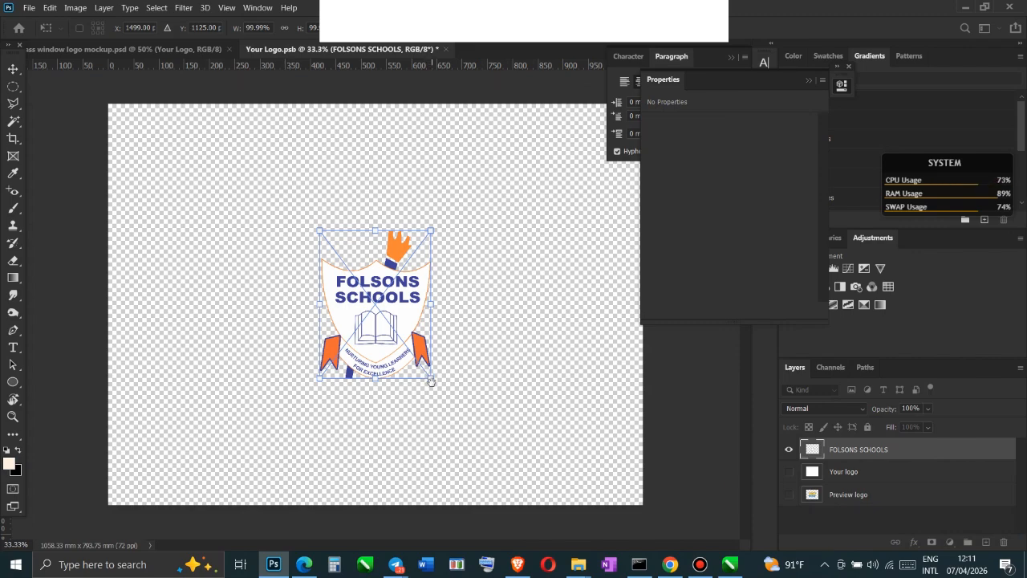
Enlarge the placed Folsons Schools logo to about 241%, then save and close Your Logo.psb
drag(432, 379, 514, 479)
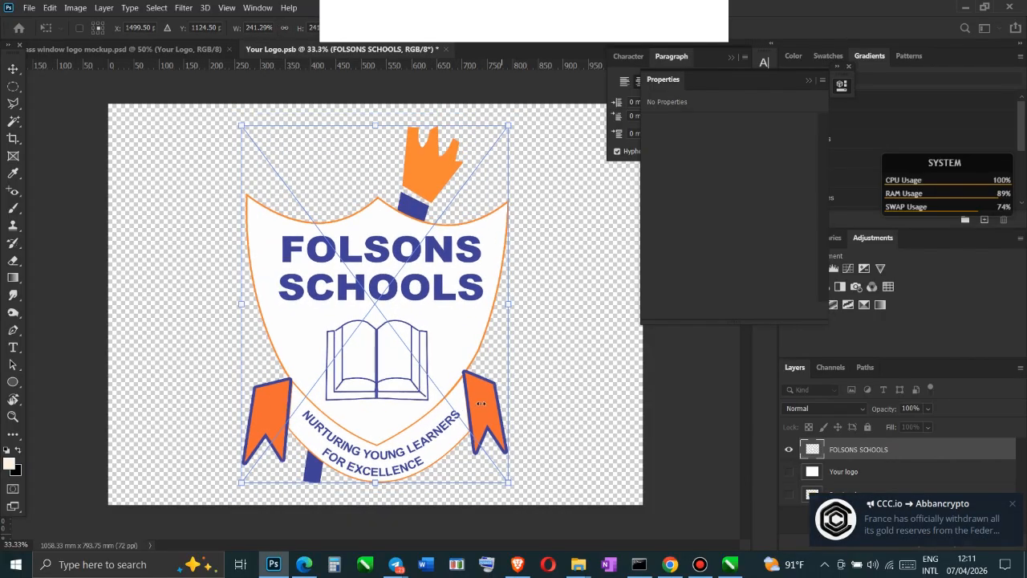
key(Return)
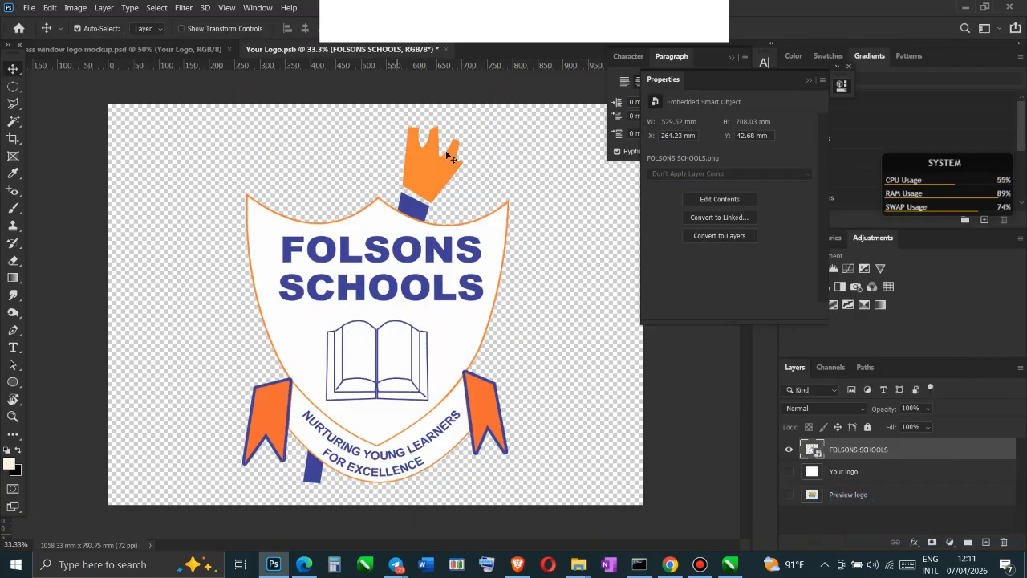
click(445, 50)
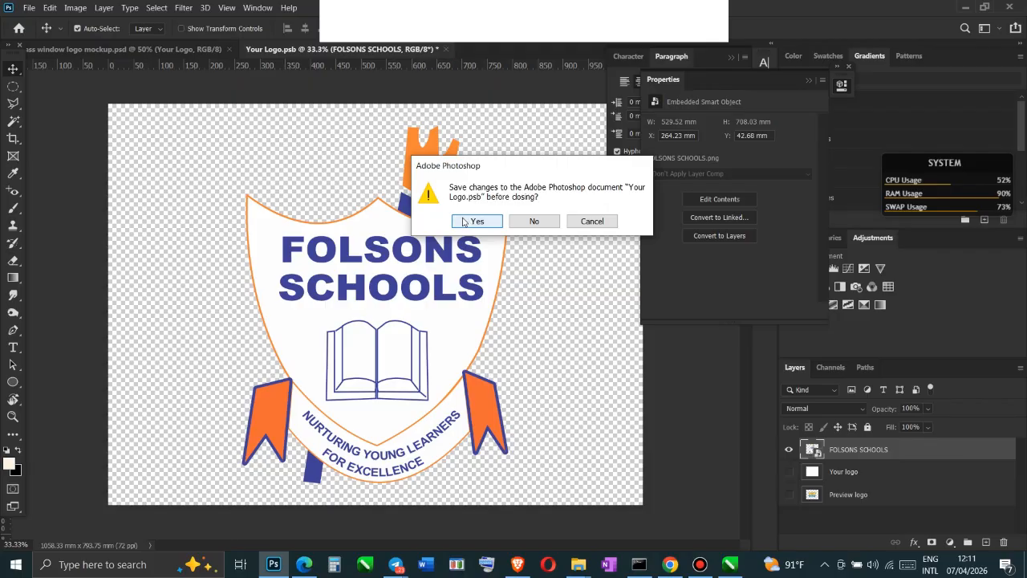
click(465, 222)
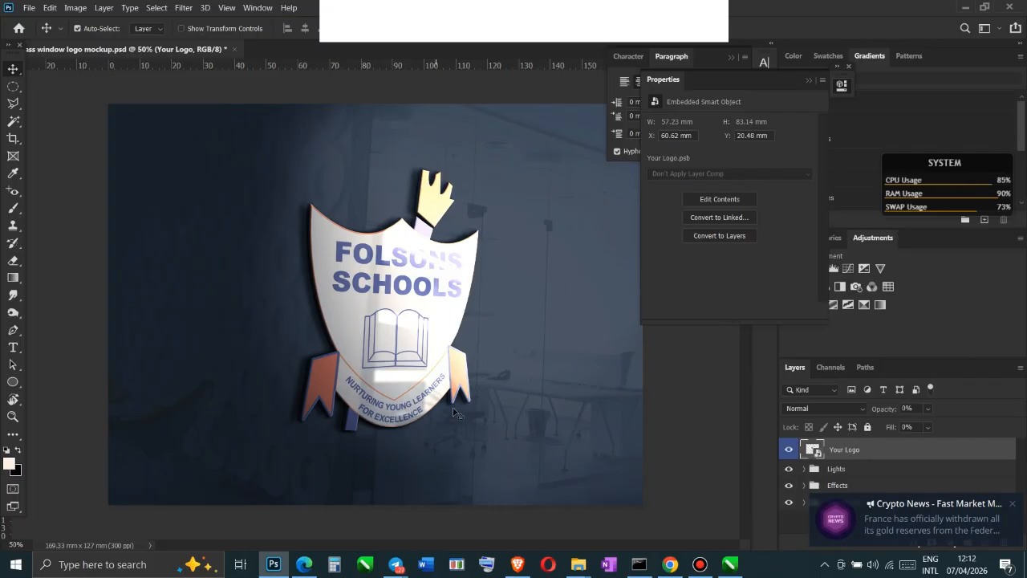
Switch to CorelDRAW, group the SC Confectionery logo objects and enlarge the group to about 12.25 by 6.99 inches
click(702, 516)
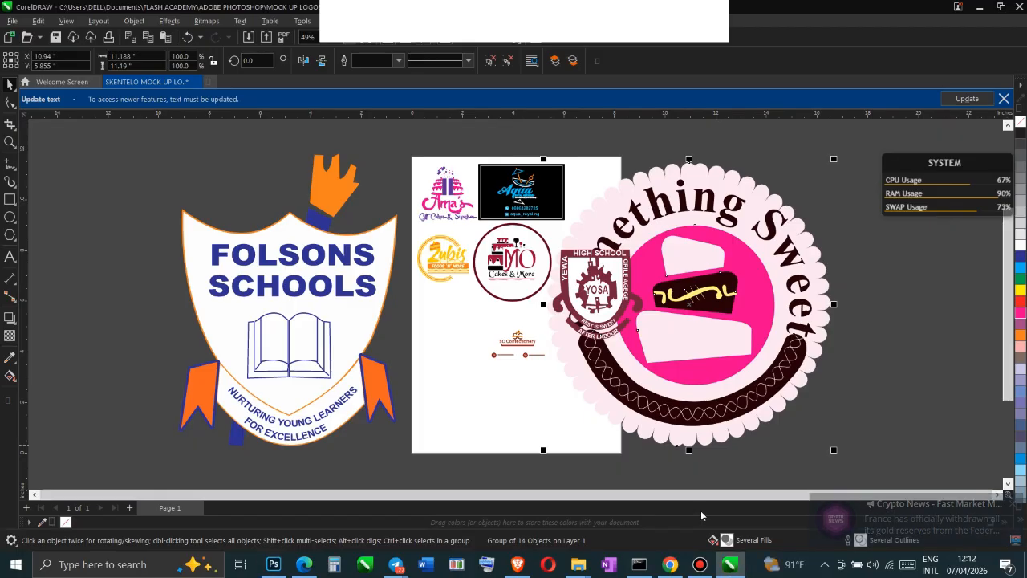
click(517, 343)
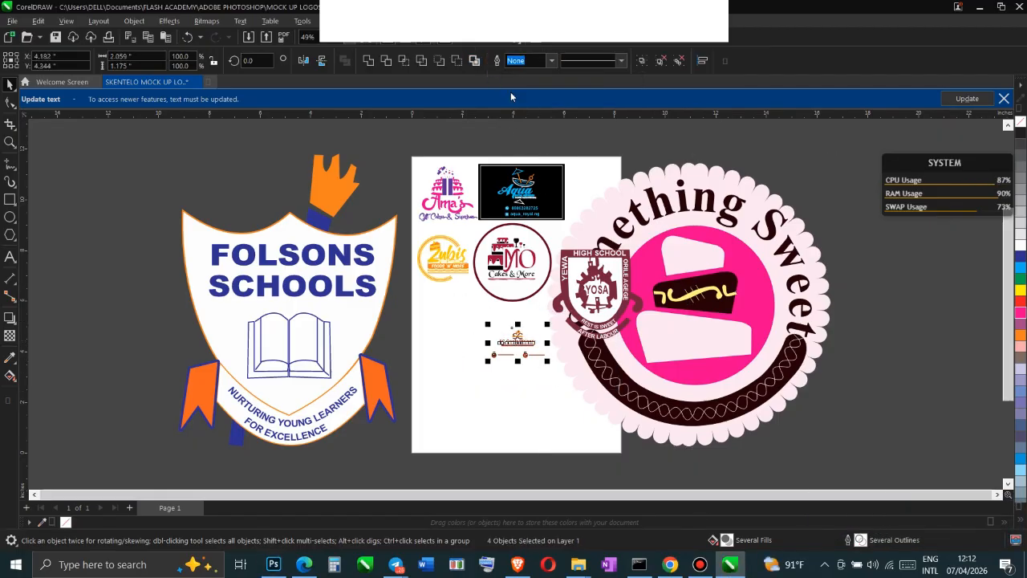
click(640, 62)
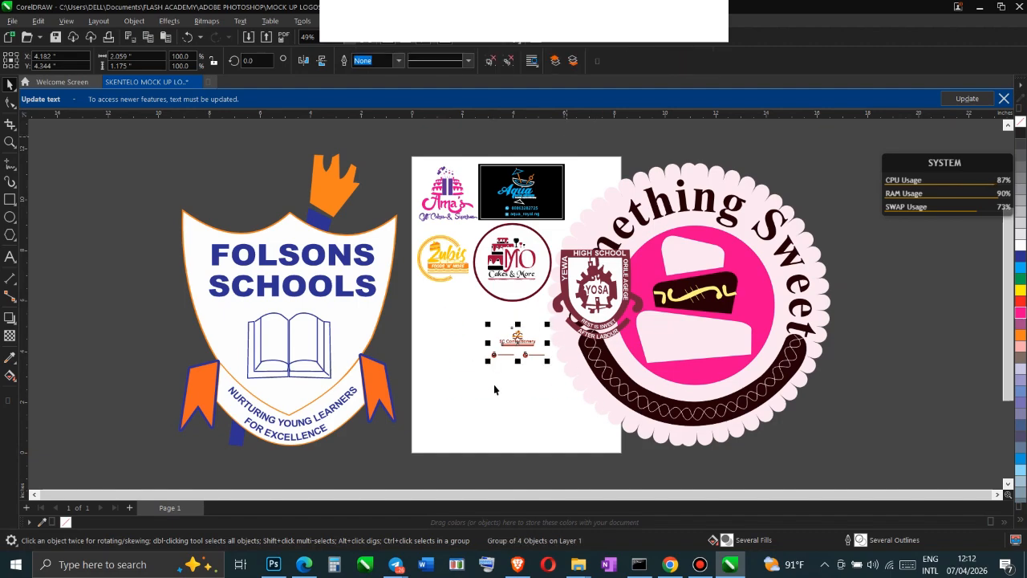
drag(484, 361, 338, 446)
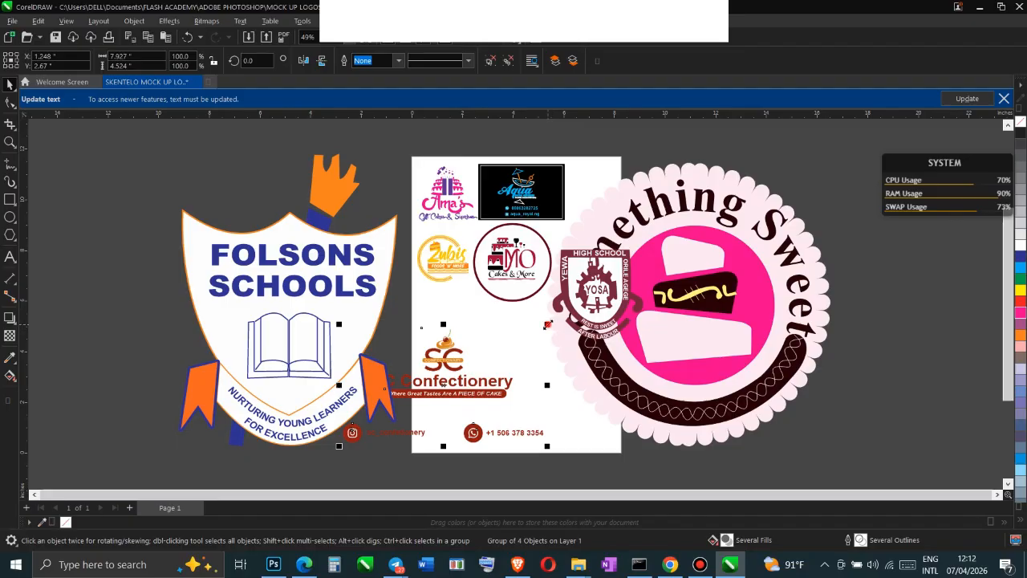
drag(547, 325, 657, 261)
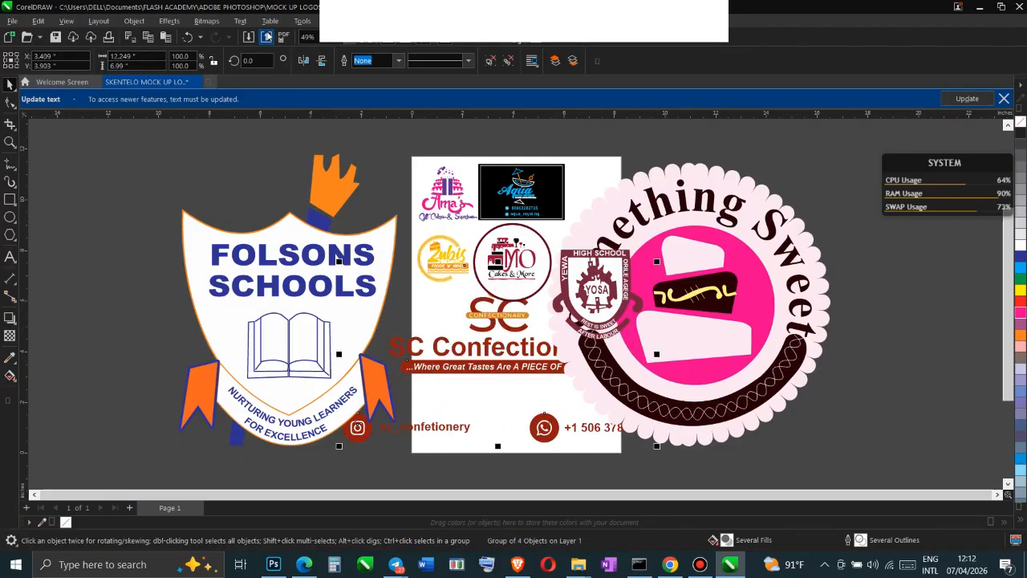
Export the selected SC Confectionery logo to the COPYMASTER folder as a 300 dpi PNG named "SKENTELO"
click(267, 36)
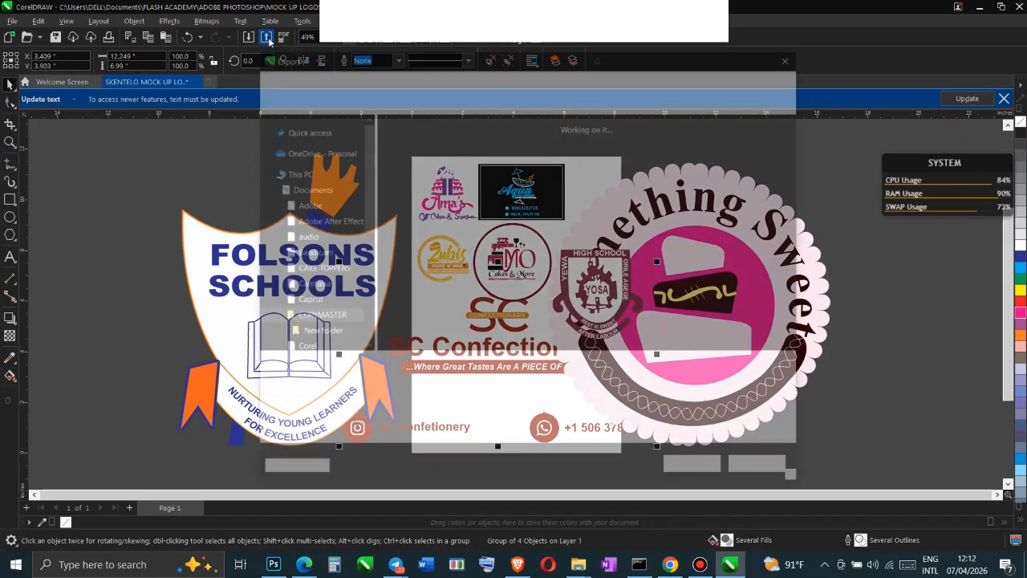
text(SKENTELO)
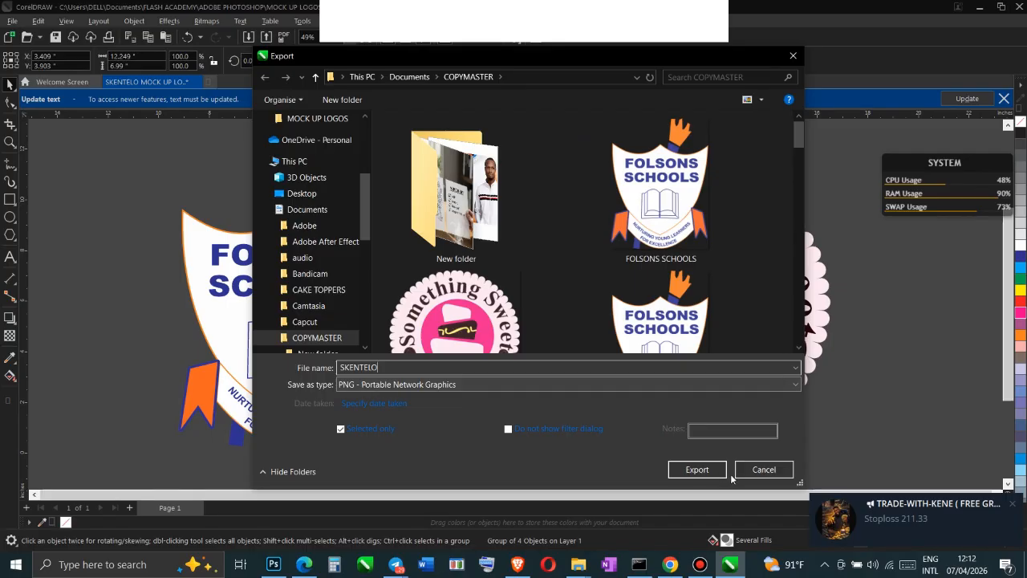
click(699, 470)
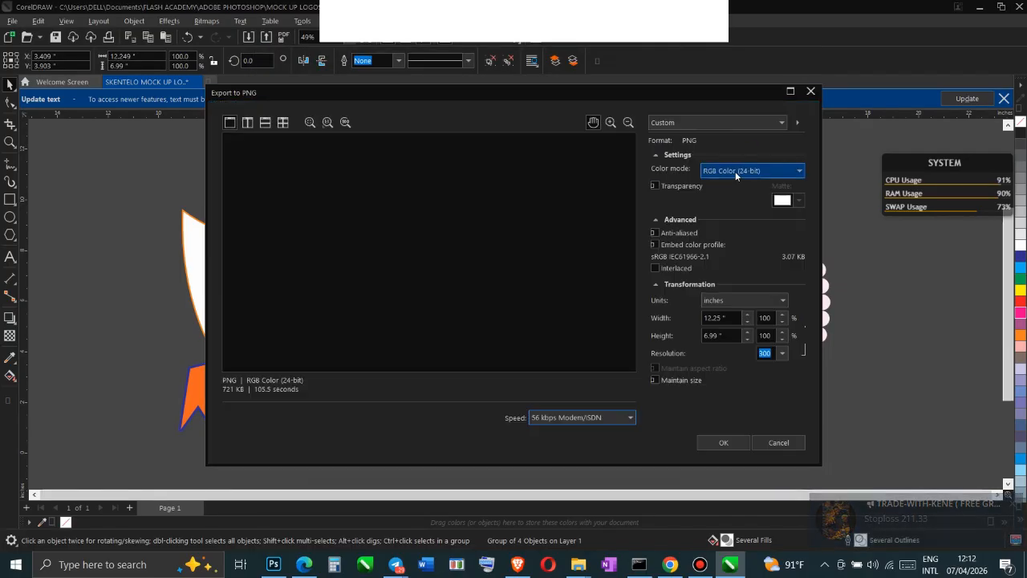
click(717, 442)
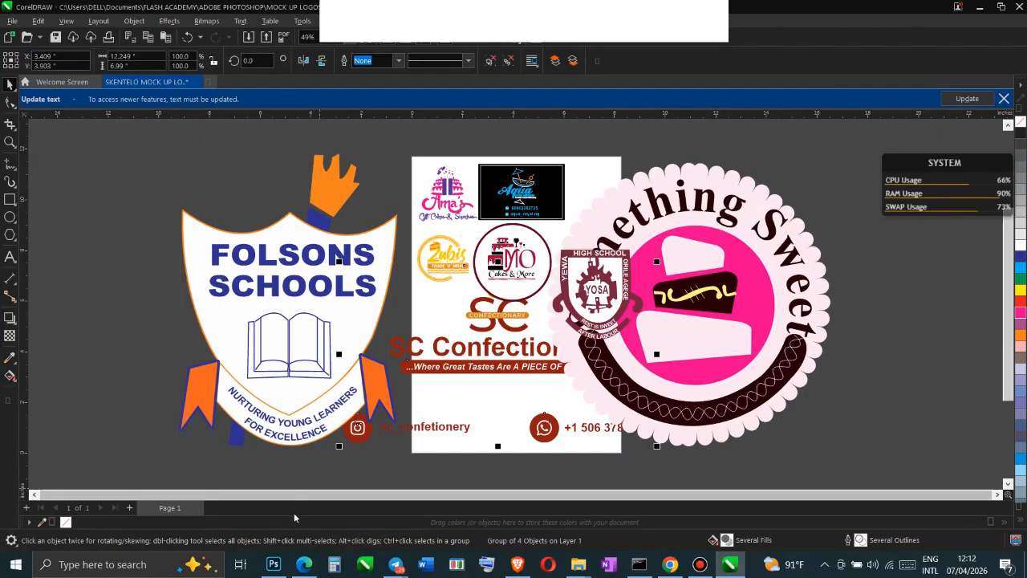
Switch to Photoshop and close the 3d glass window logo mockup without saving its changes
click(276, 564)
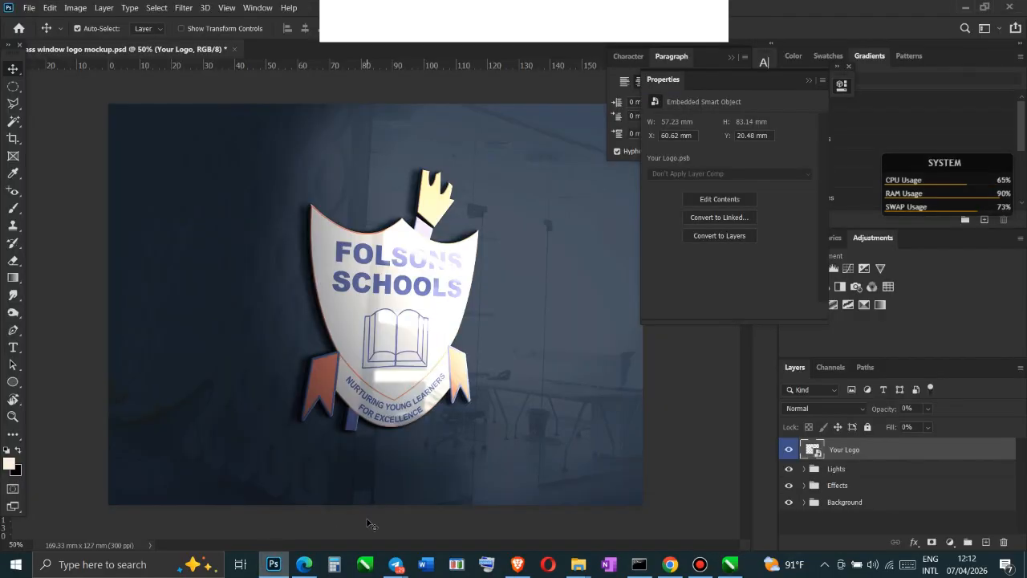
click(234, 50)
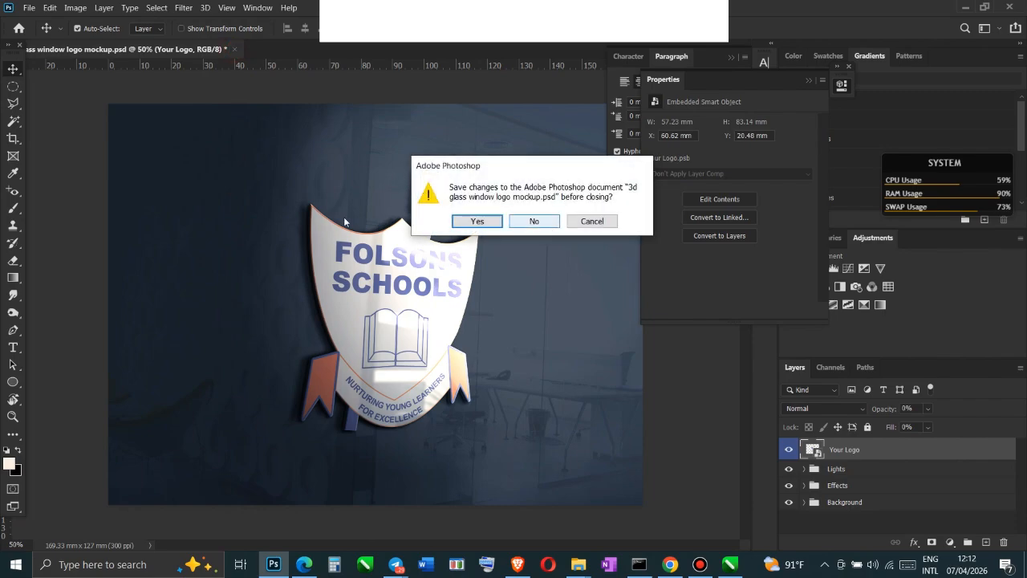
click(534, 221)
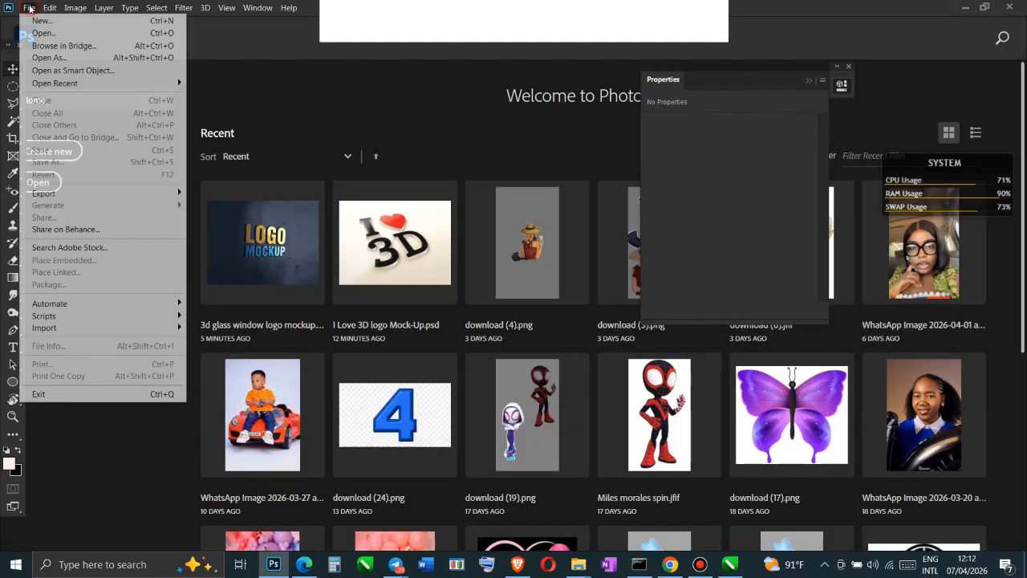
Open the "3d glass window logo mockup" PSD from its folder on the Desktop
click(28, 7)
mouse_move(43, 84)
click(46, 35)
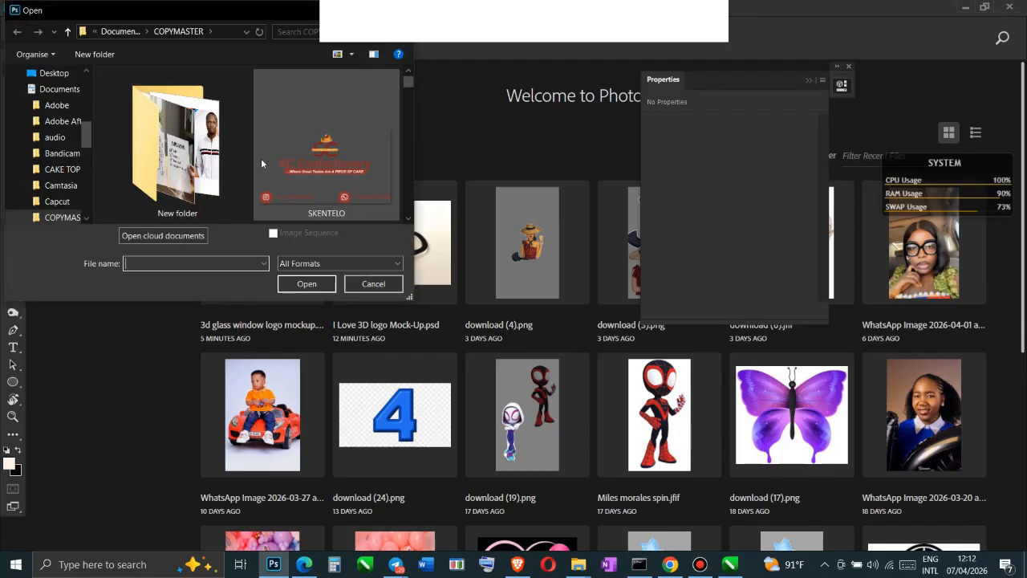
scroll(49, 135, up, 5)
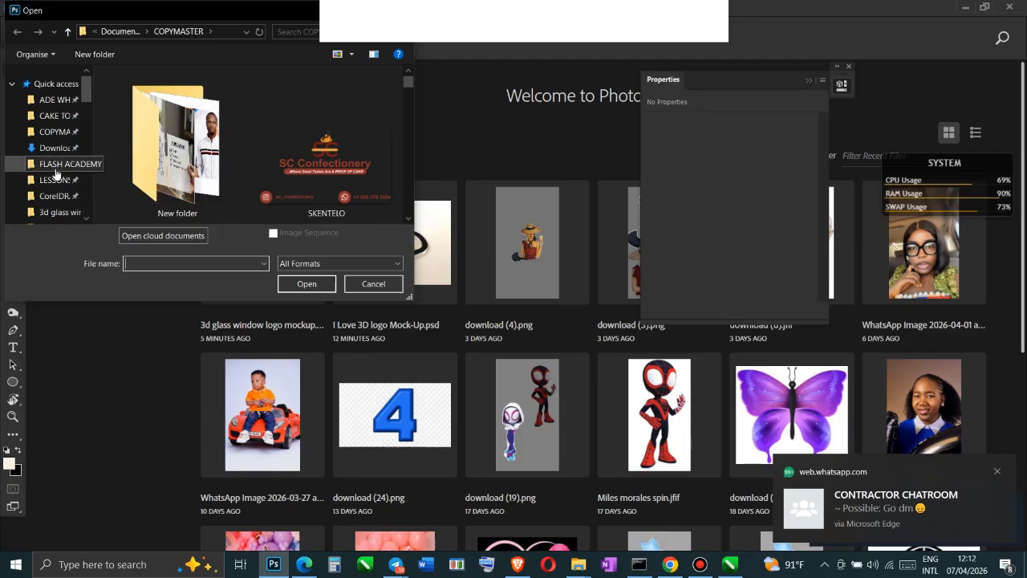
scroll(53, 197, down, 1)
click(60, 202)
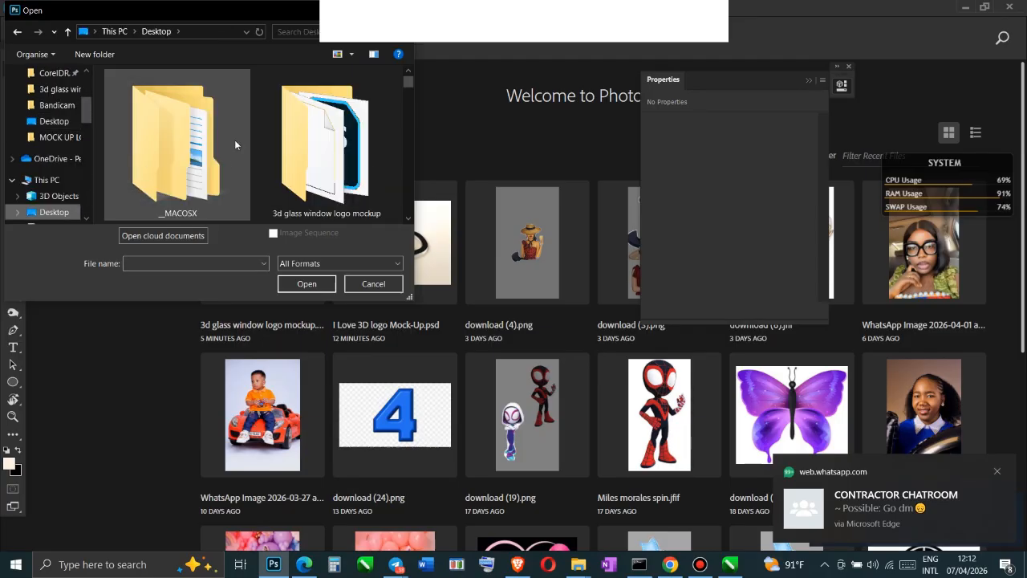
double_click(336, 157)
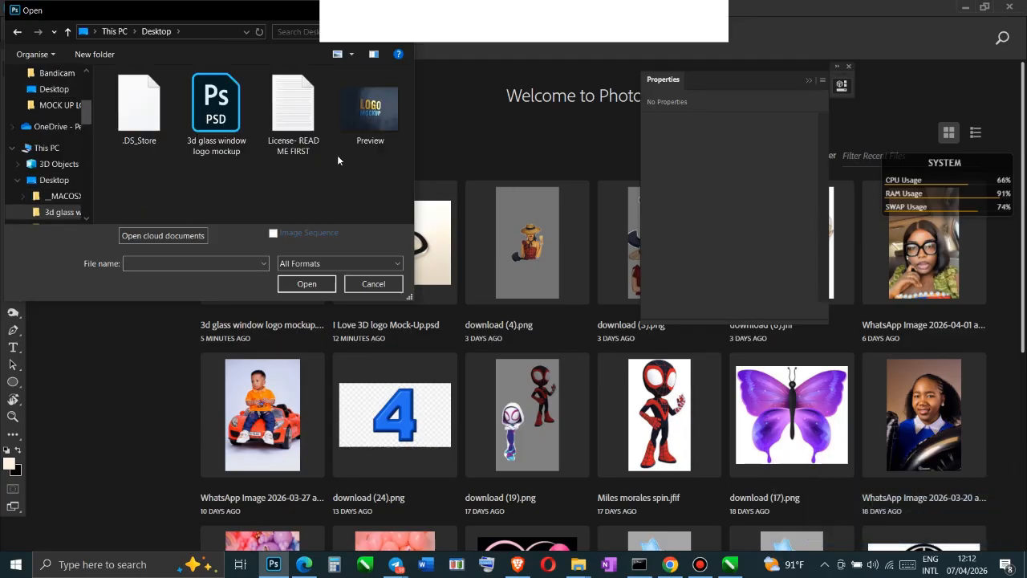
double_click(217, 116)
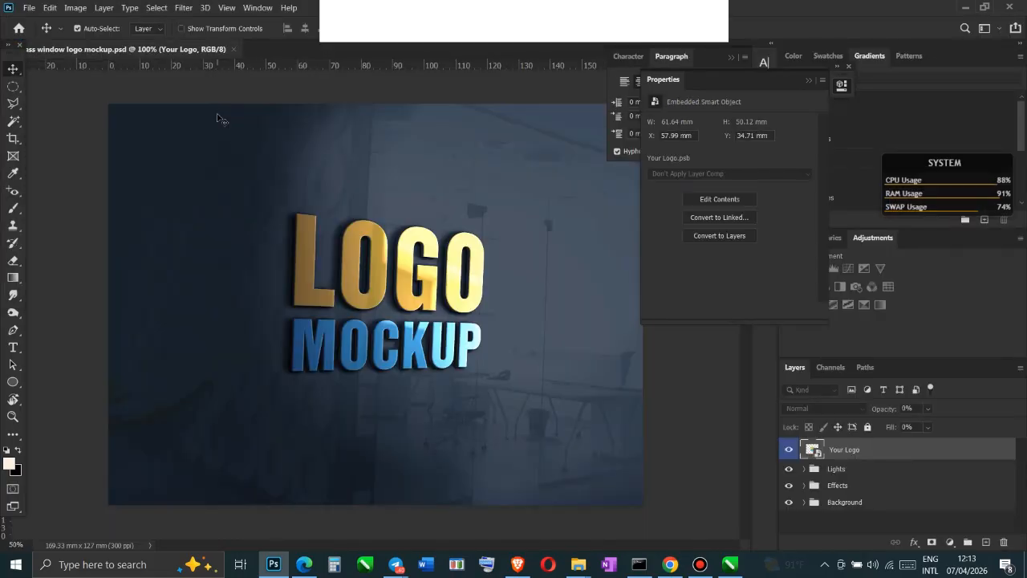
click(697, 569)
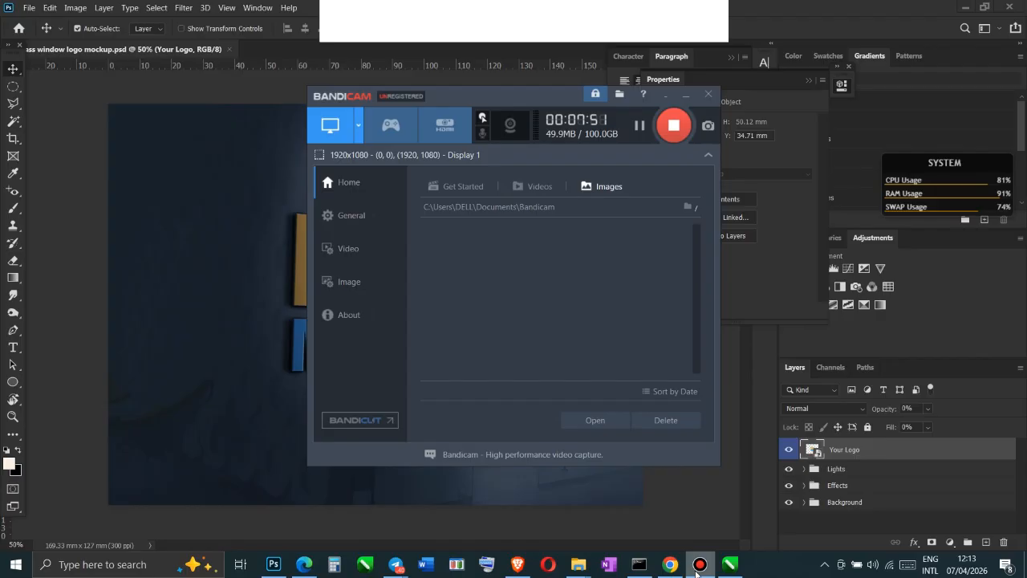
click(698, 568)
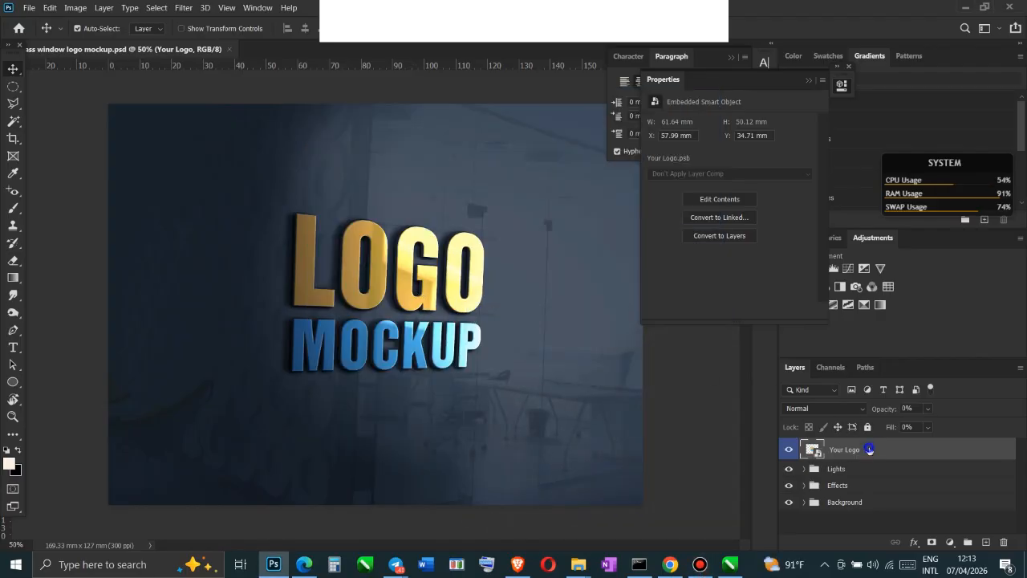
In the contents of the Your Logo smart object, add a new layer on top and hide the Preview logo layer
right_click(869, 450)
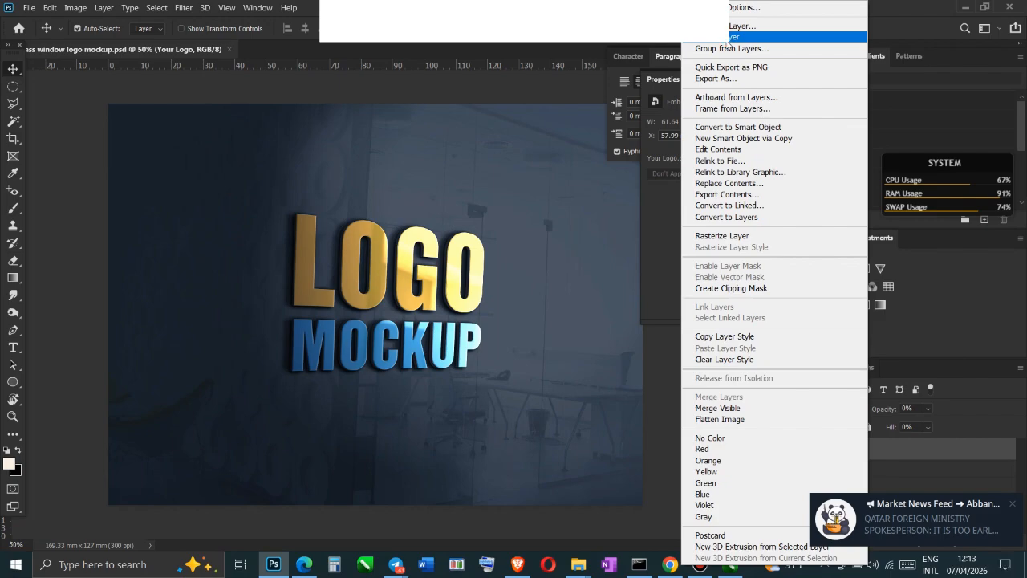
click(733, 150)
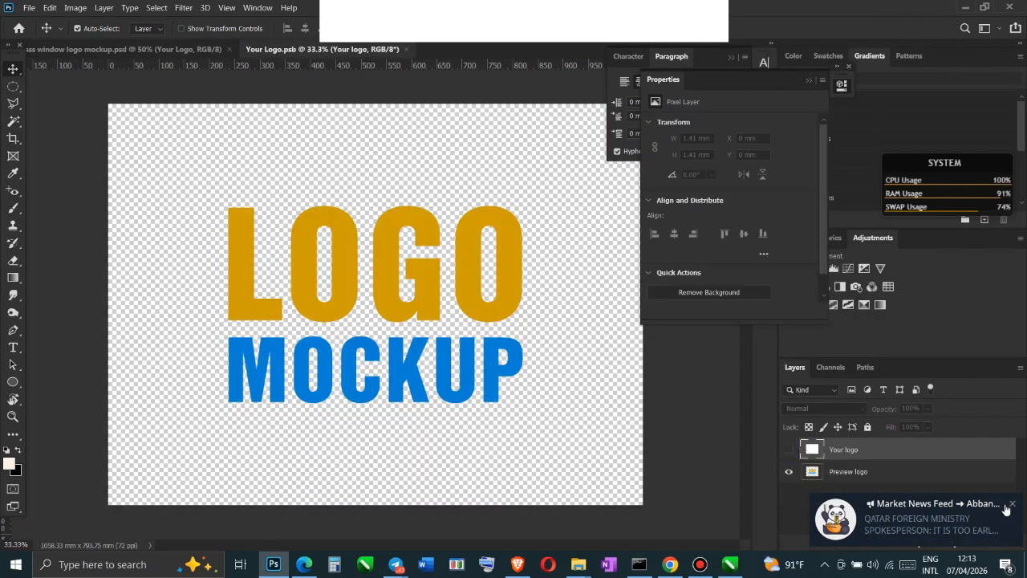
click(1011, 504)
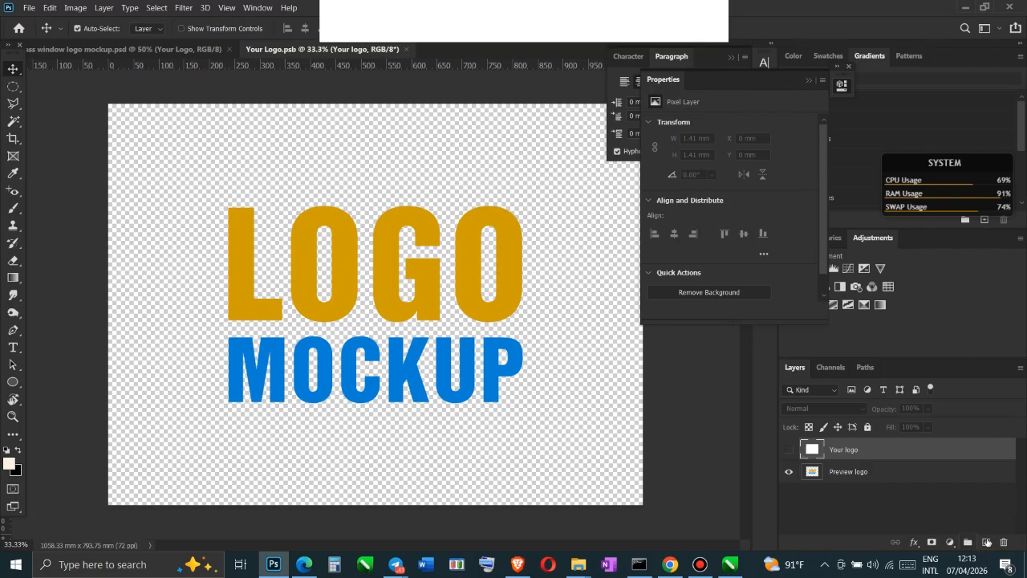
click(956, 493)
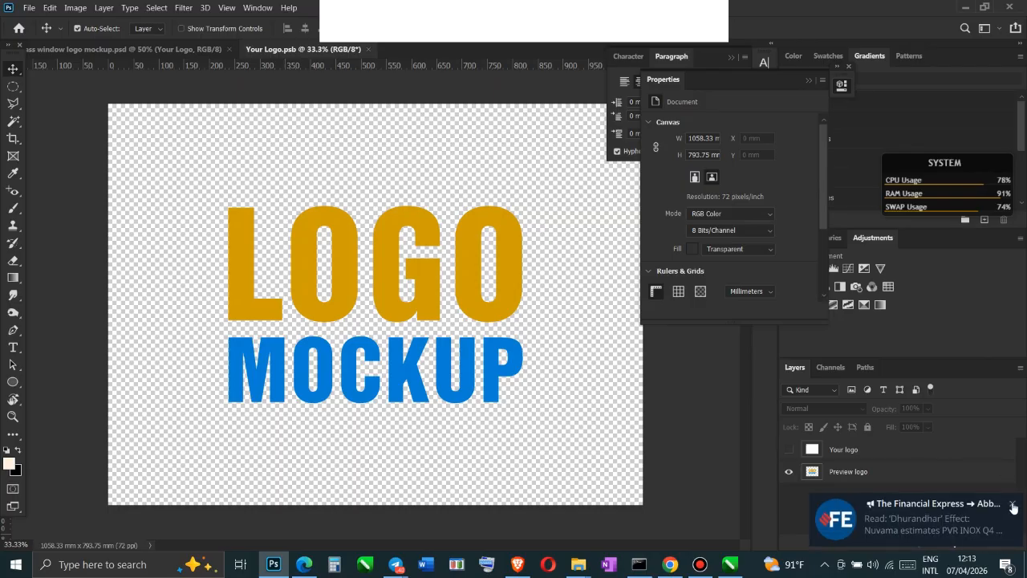
click(1013, 506)
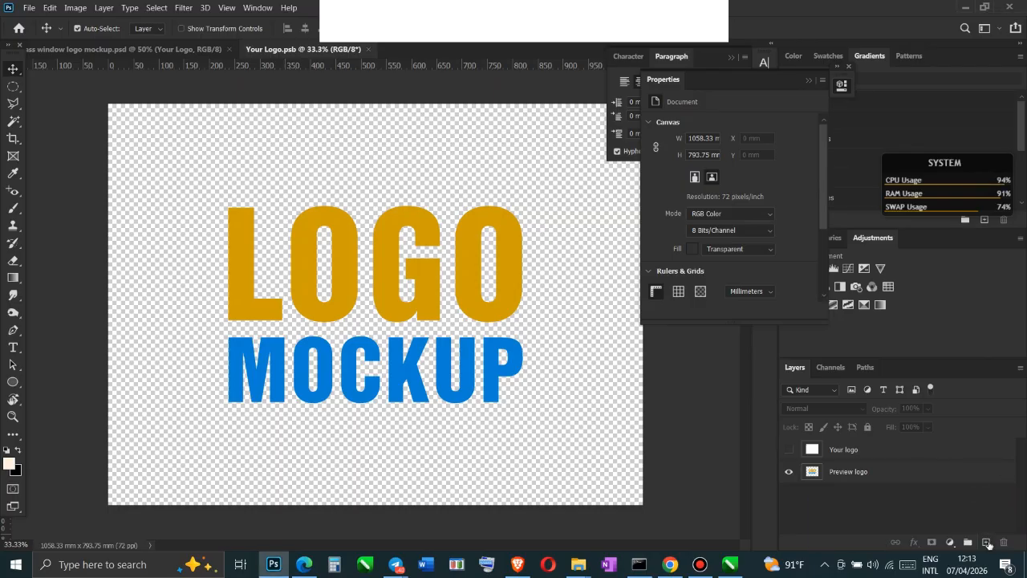
click(987, 543)
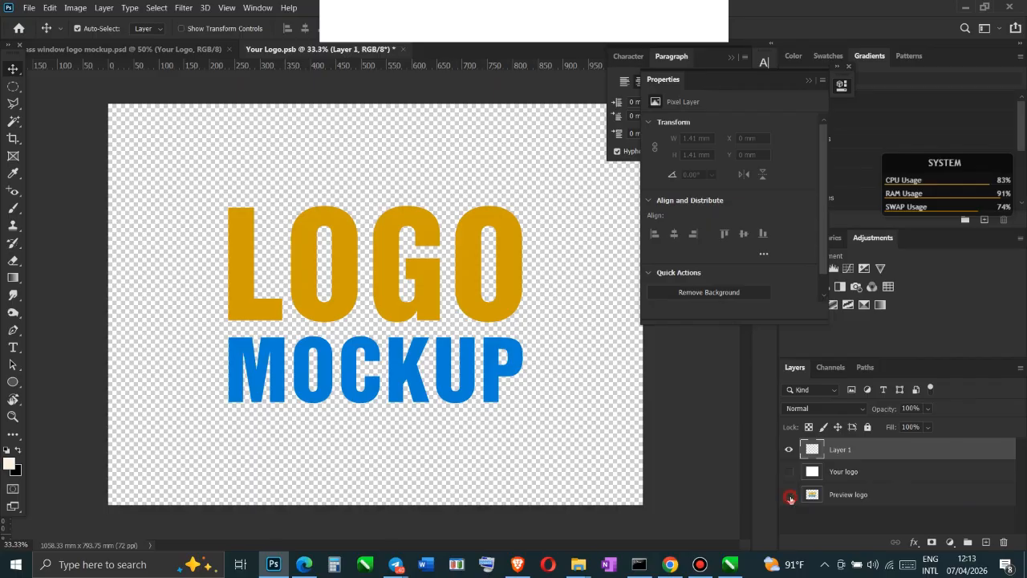
click(790, 495)
Place the "SKENTELO" PNG from the COPYMASTER folder as an embedded object and enlarge it to about 325%
click(29, 6)
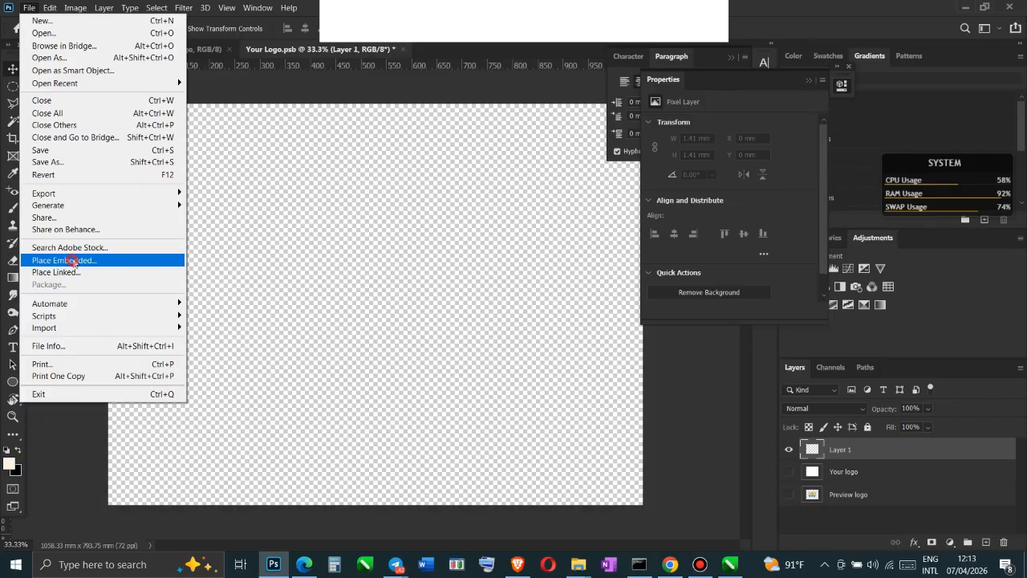
click(71, 261)
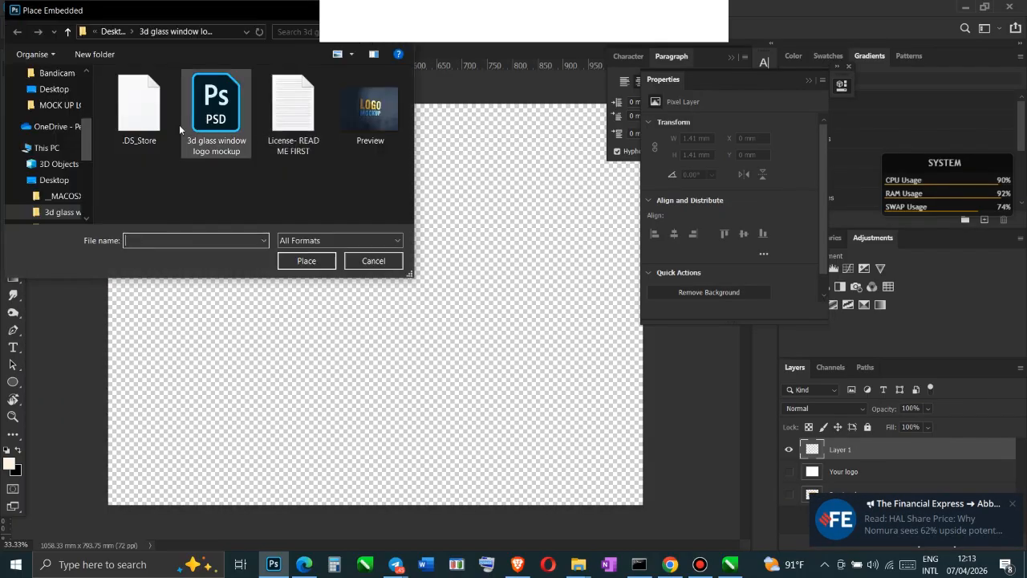
drag(89, 131, 97, 69)
click(61, 136)
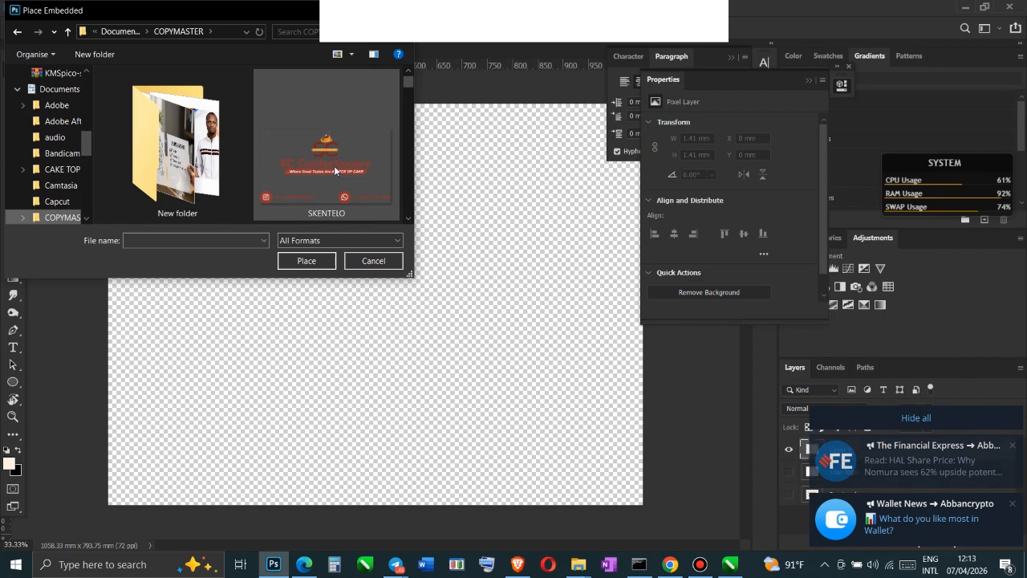
click(333, 165)
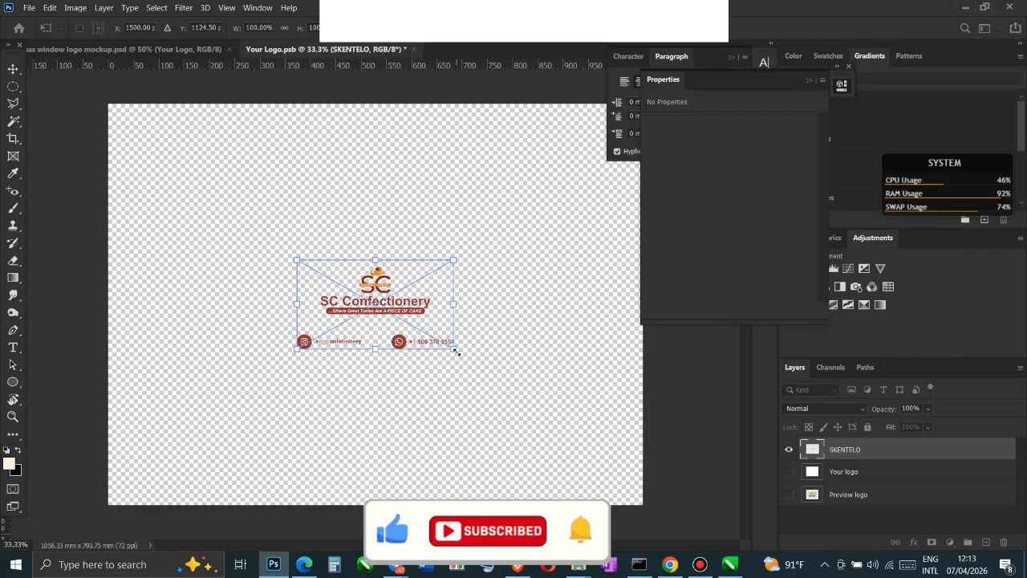
drag(455, 351, 613, 485)
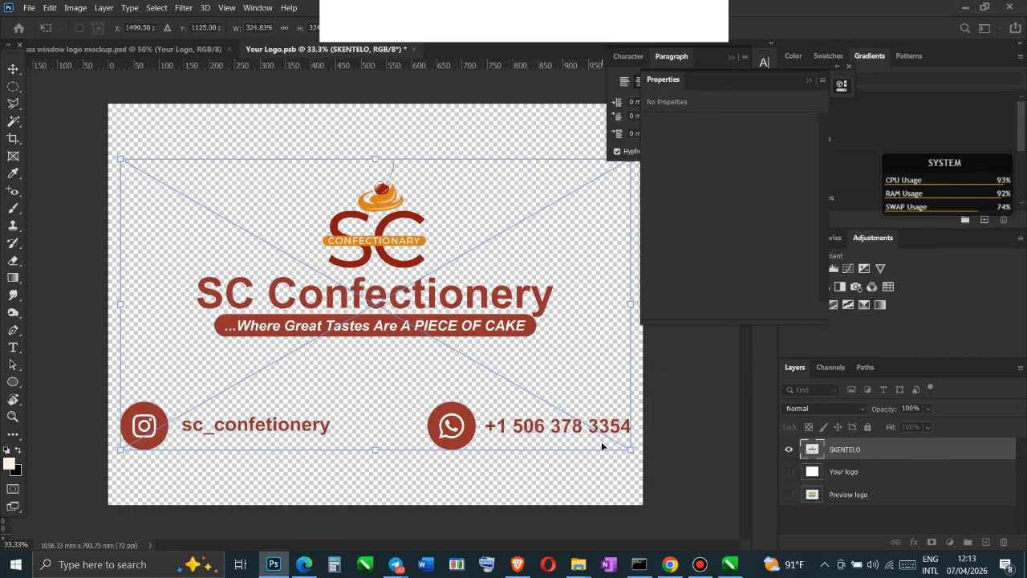
key(Return)
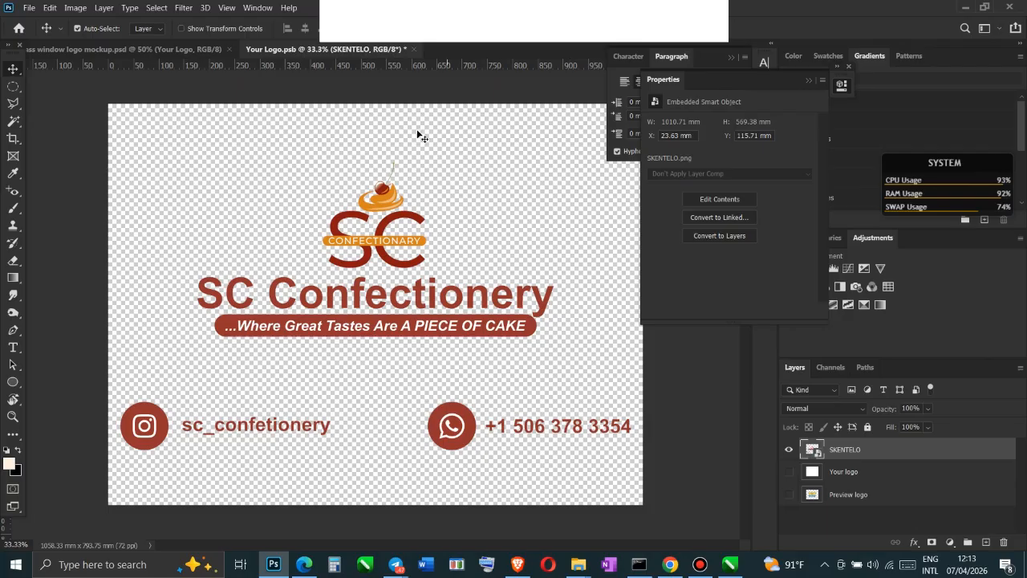
Close the contents of the Your Logo smart object, saving the changes into the 3D glass window mockup
click(416, 49)
click(477, 221)
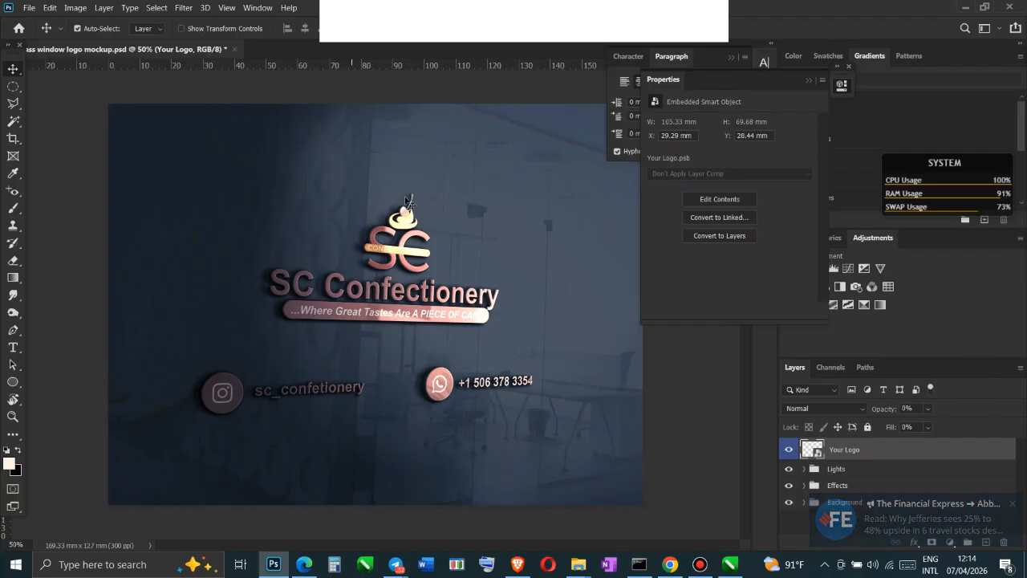
click(700, 566)
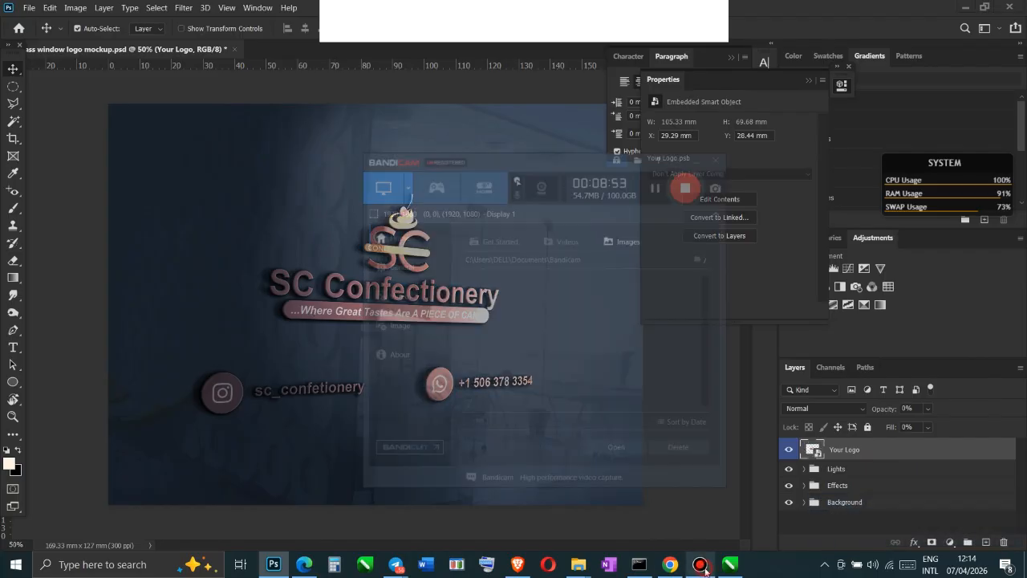
click(700, 566)
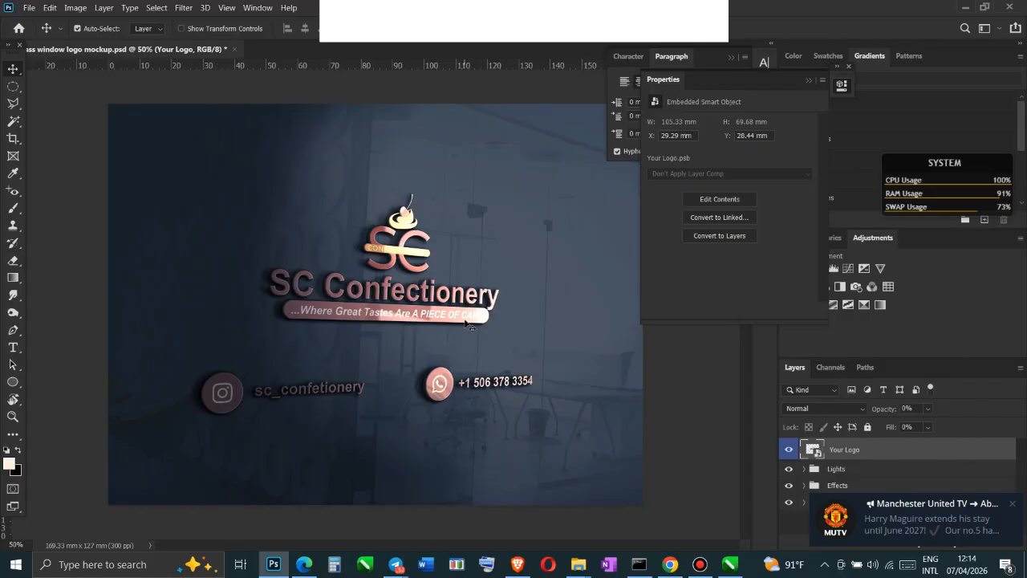
click(276, 567)
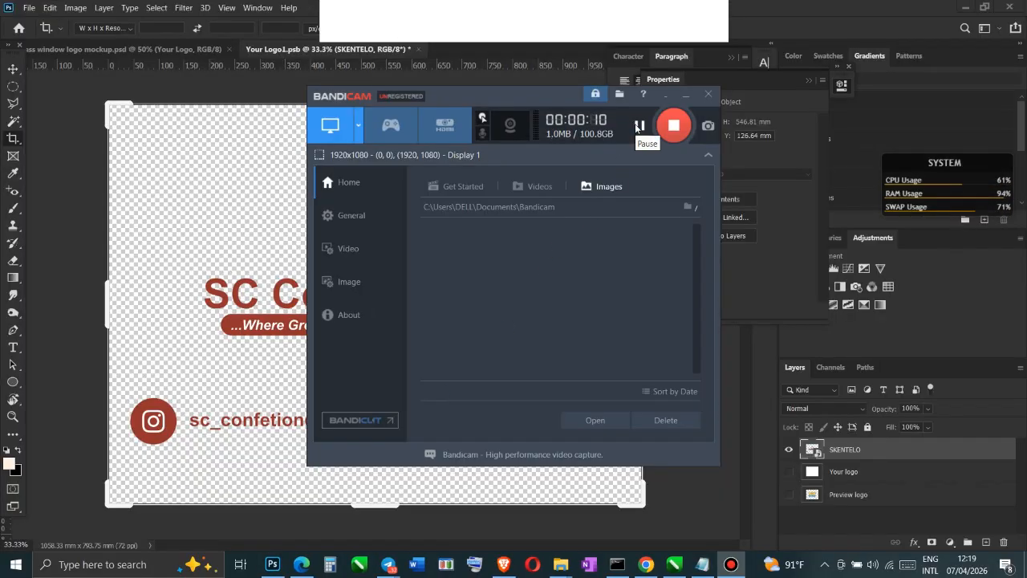
Close the Your Logo1.psb contents with the SKENTELO layer and save the changes back to the mockup
click(242, 118)
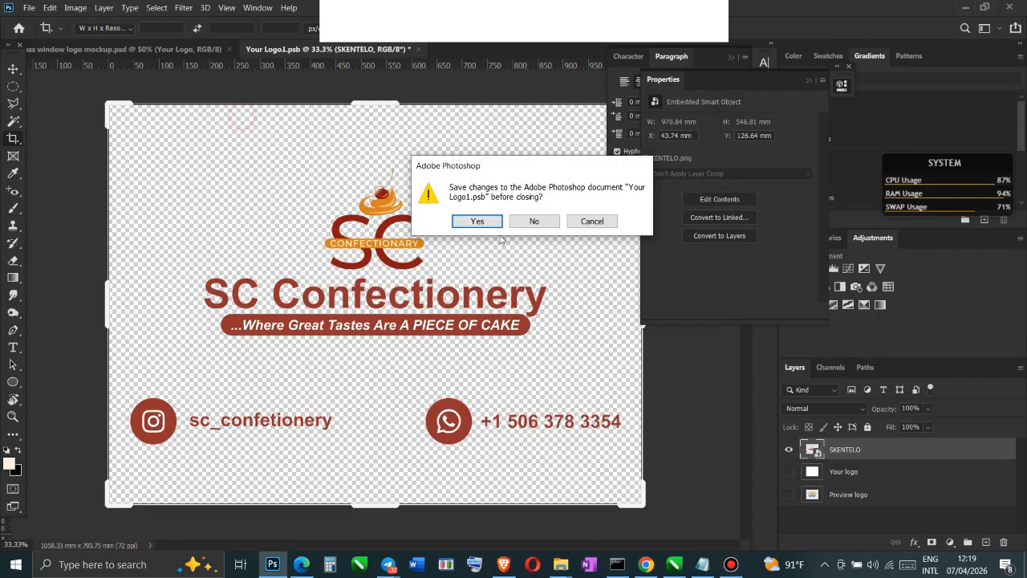
click(485, 222)
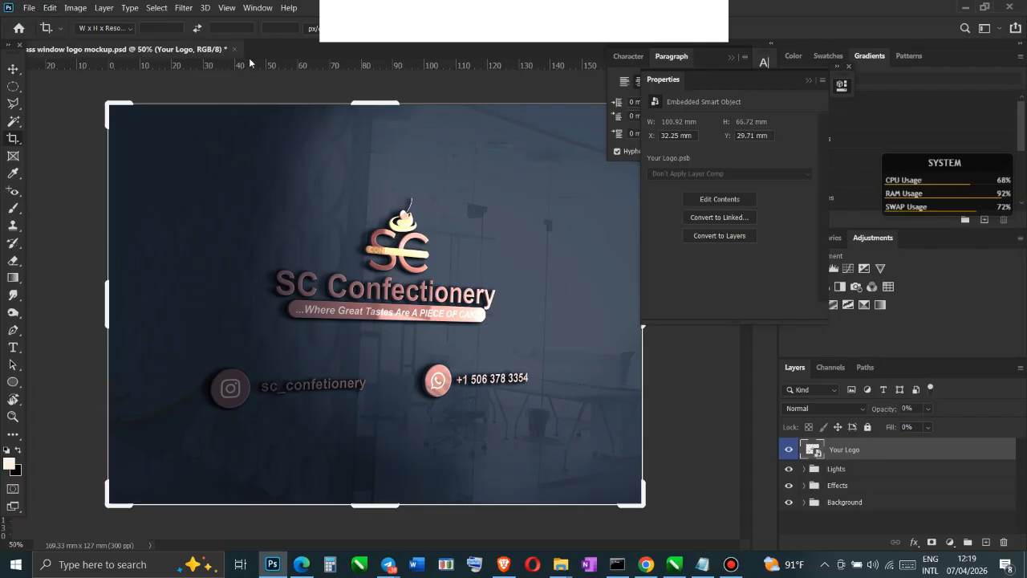
Switch to the MOCK UP LOGOS folder in File Explorer and extract the I-Love-3D-Logo-Mock-Up archive to the Desktop
key(alt+Tab)
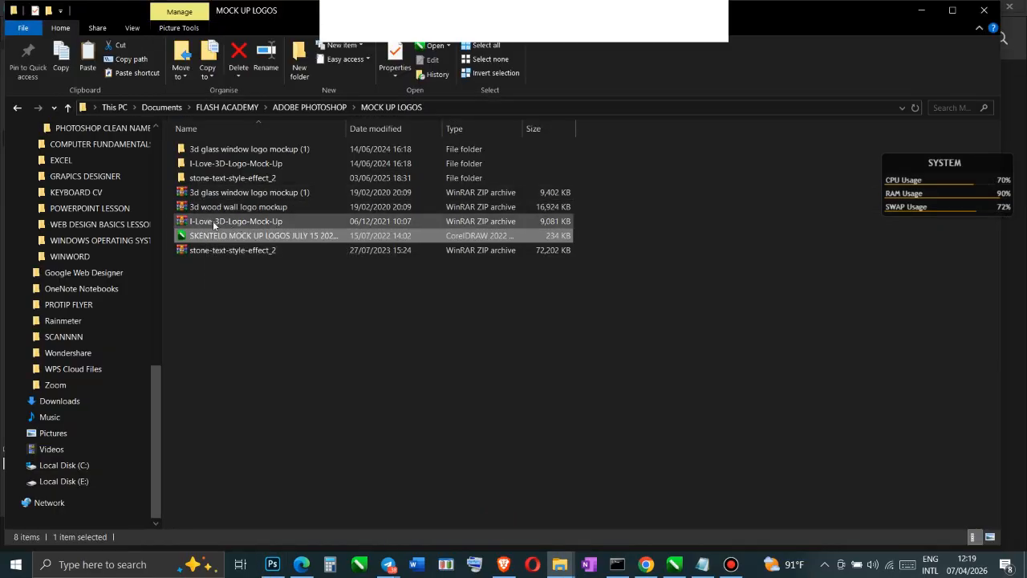
click(217, 223)
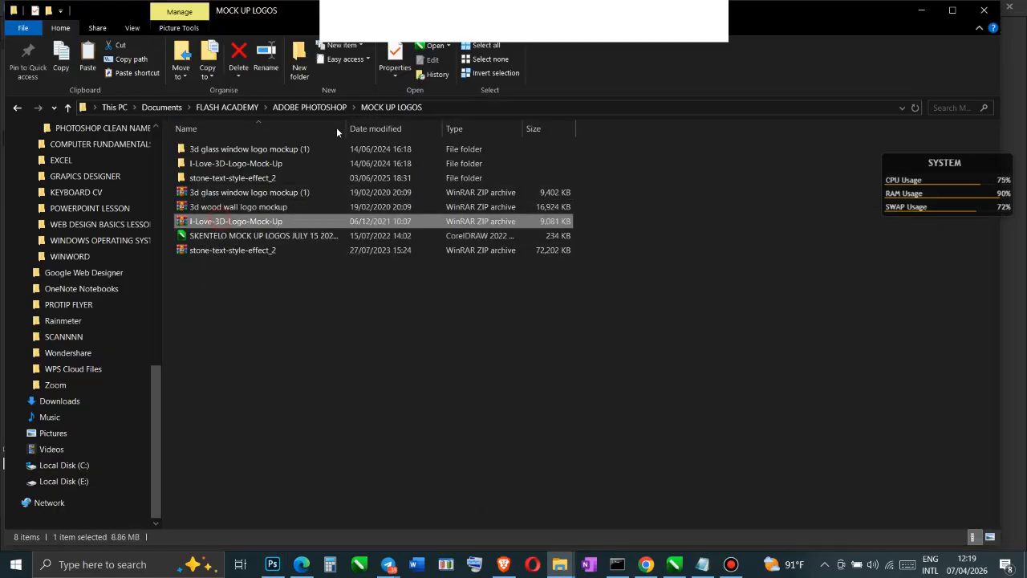
right_click(217, 224)
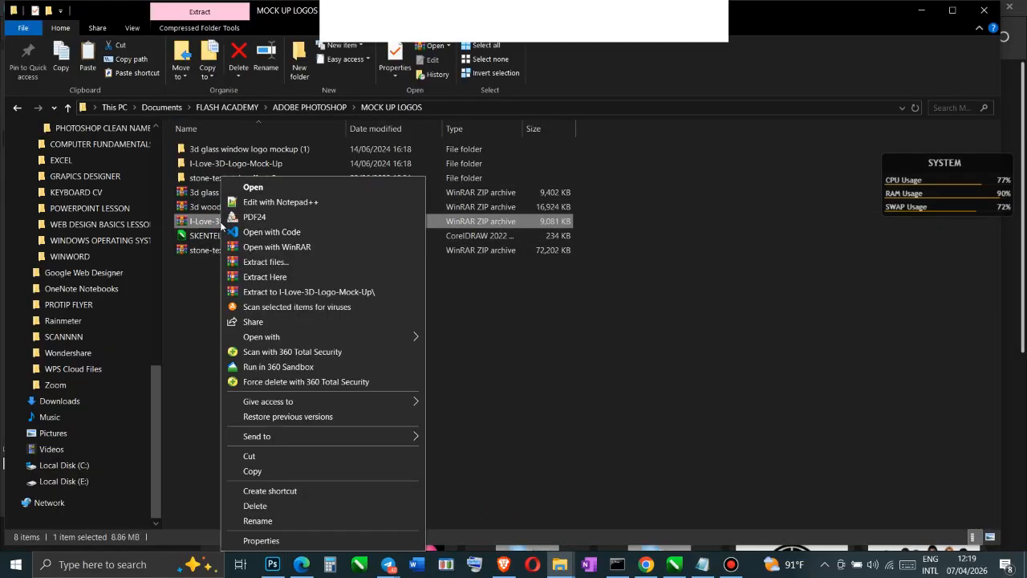
click(267, 262)
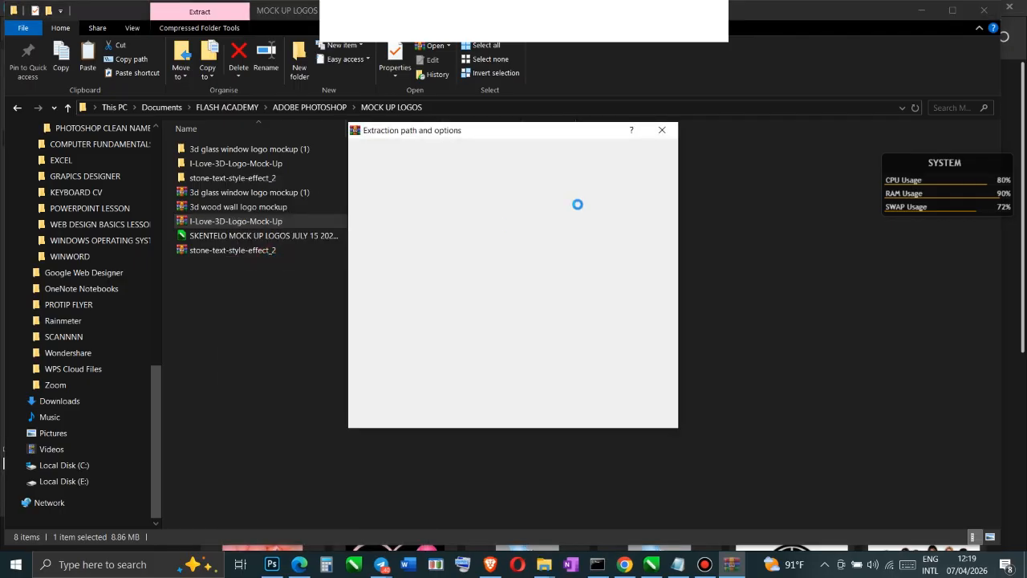
click(547, 204)
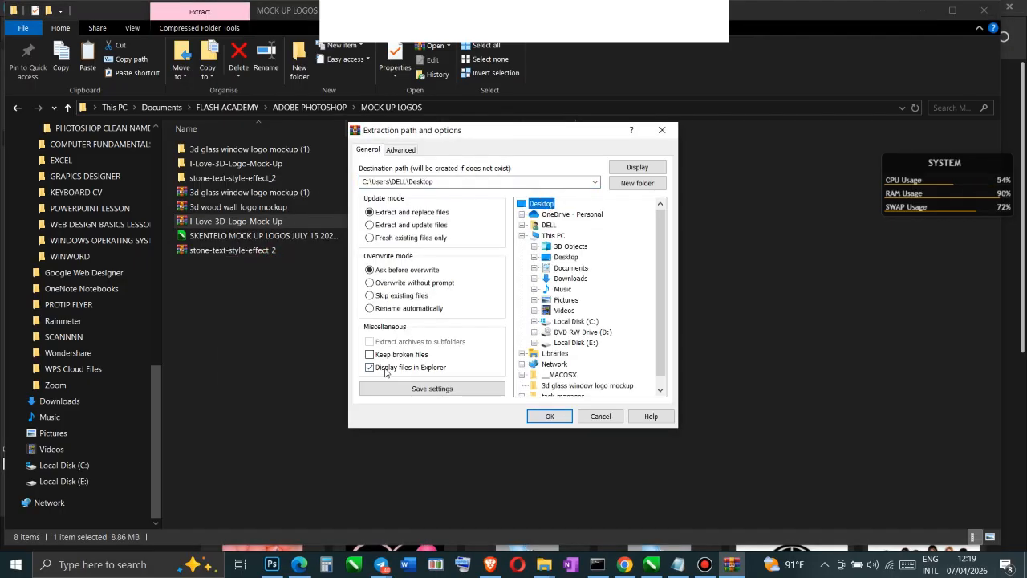
click(549, 415)
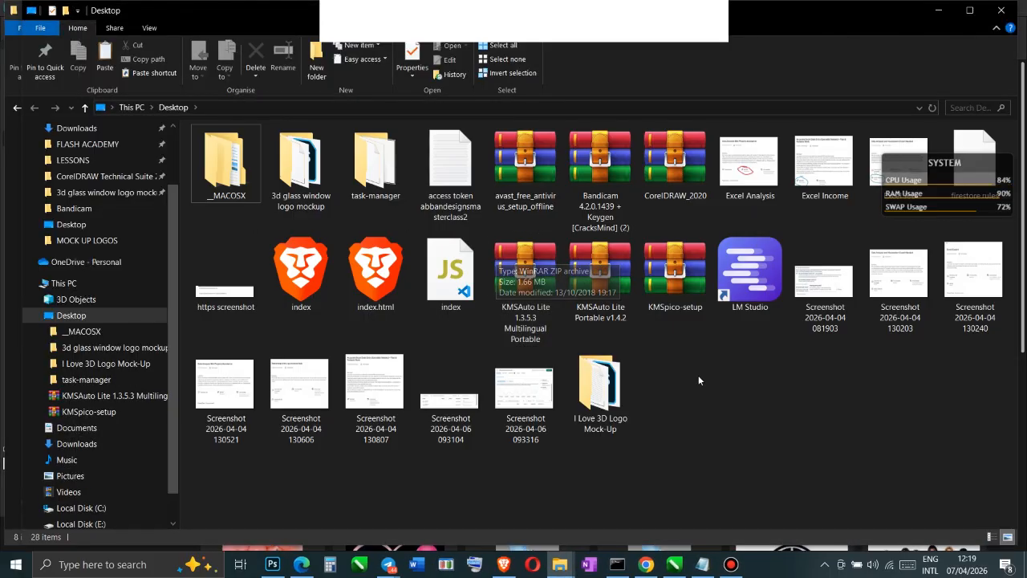
Show the Desktop and look inside the extracted I Love 3D Logo Mock-Up folder
click(1025, 566)
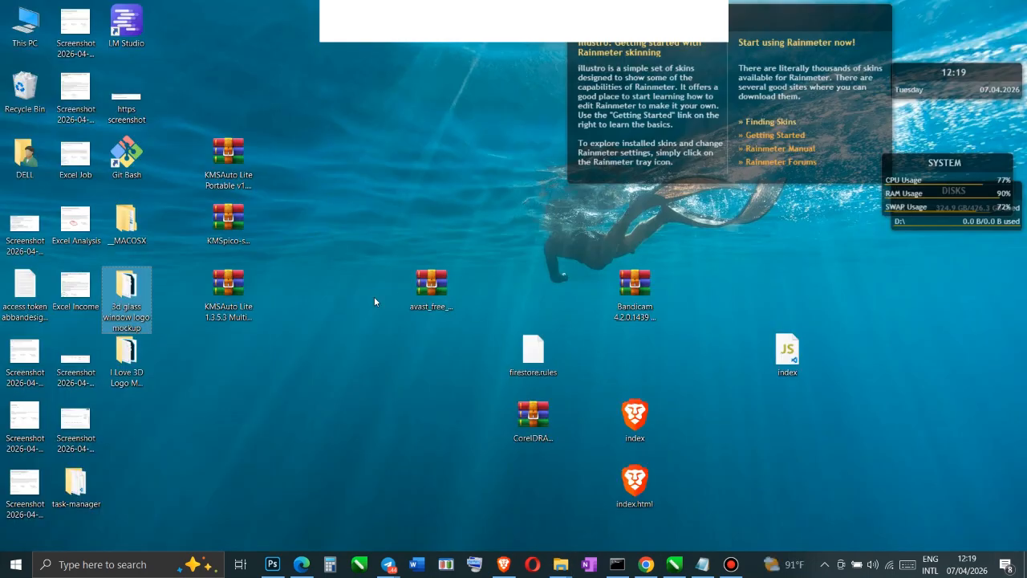
click(132, 367)
double_click(135, 355)
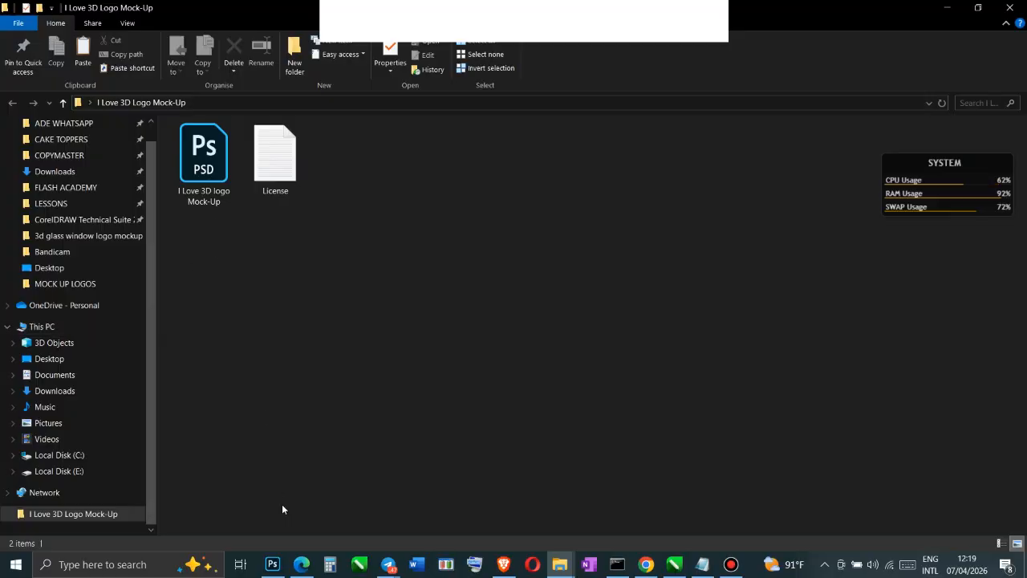
Switch to Photoshop and start opening a file, browsing to the Desktop
click(273, 565)
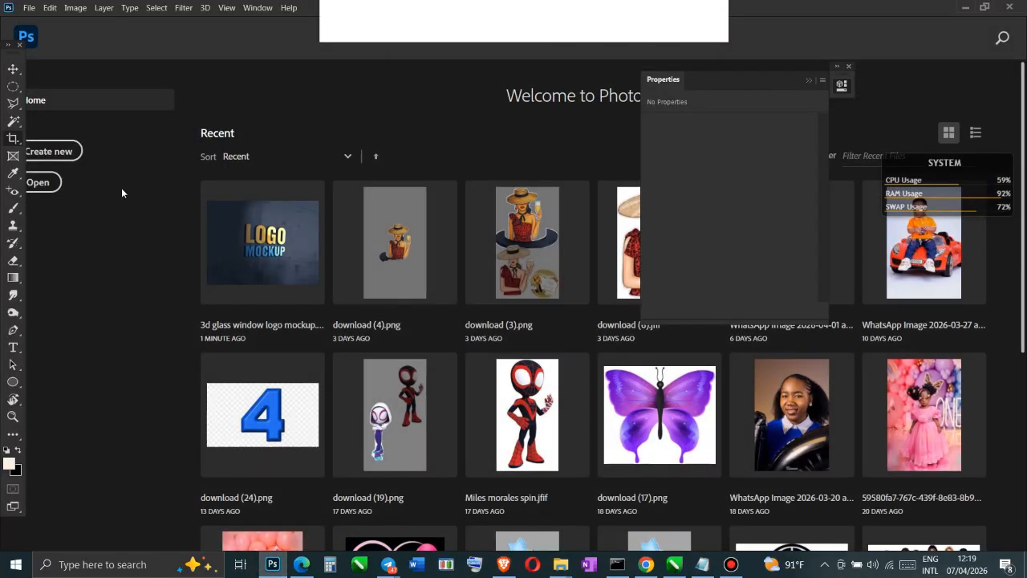
click(29, 8)
click(48, 37)
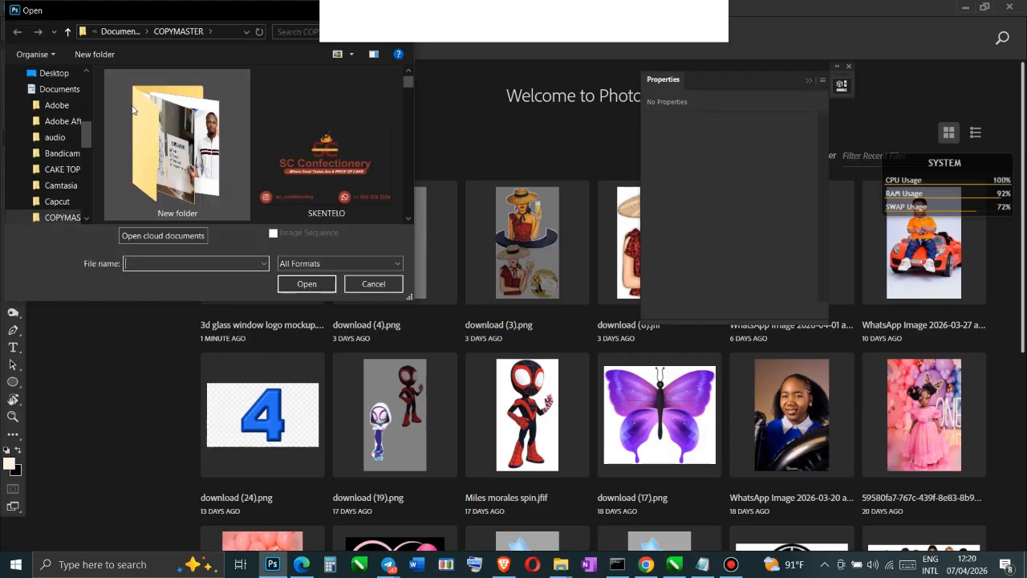
drag(86, 133, 86, 106)
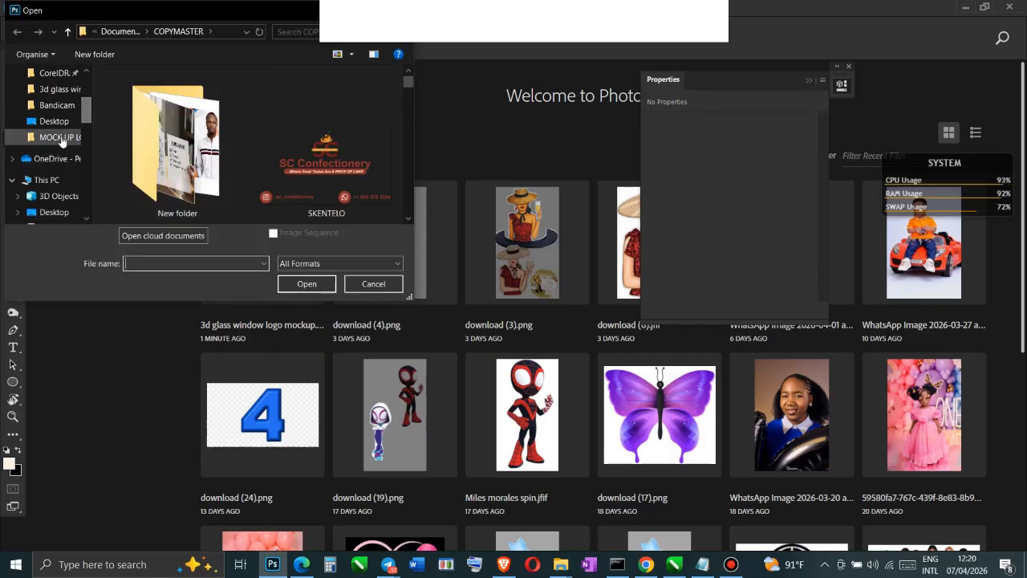
click(54, 121)
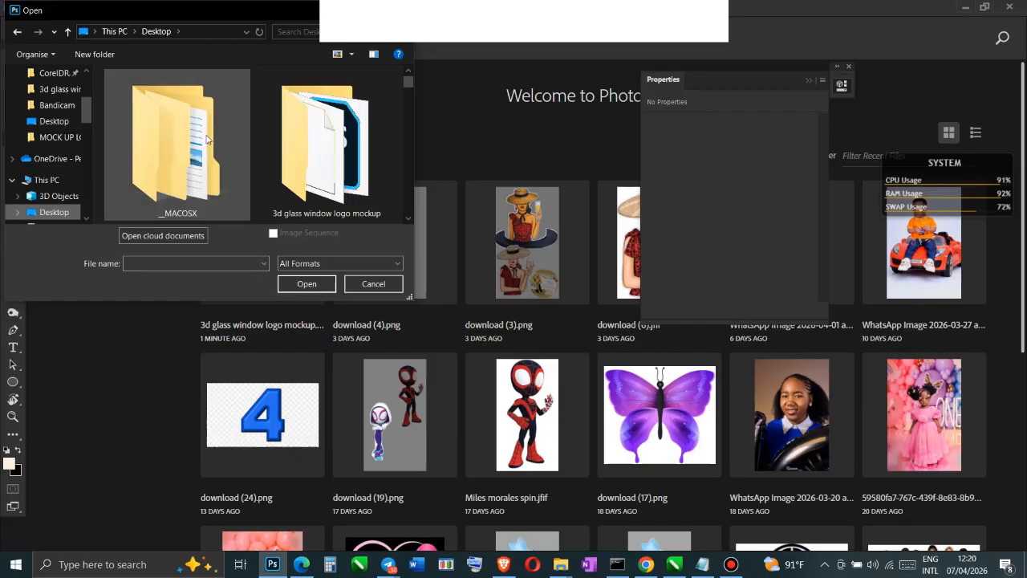
click(316, 163)
double_click(316, 163)
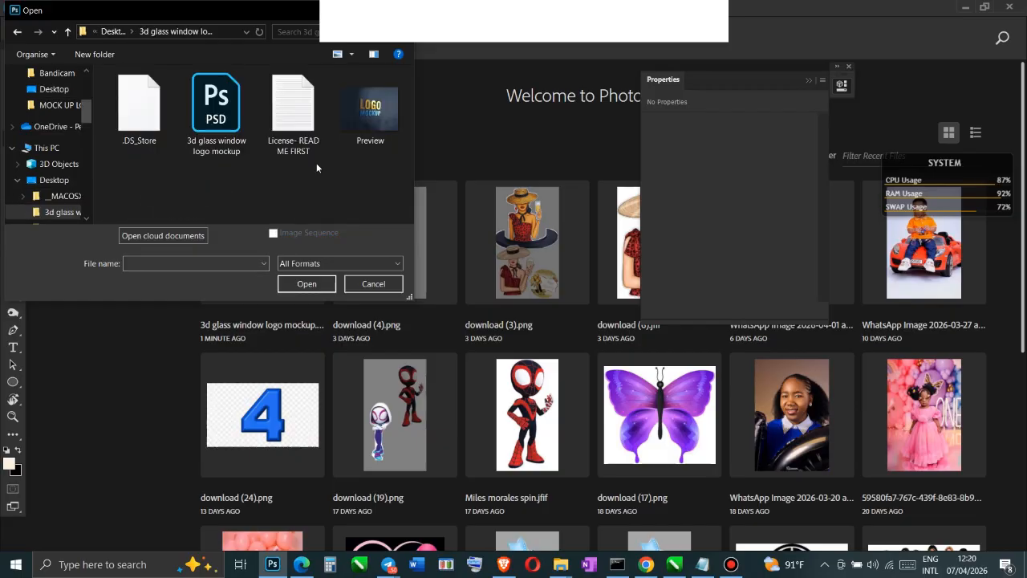
click(214, 102)
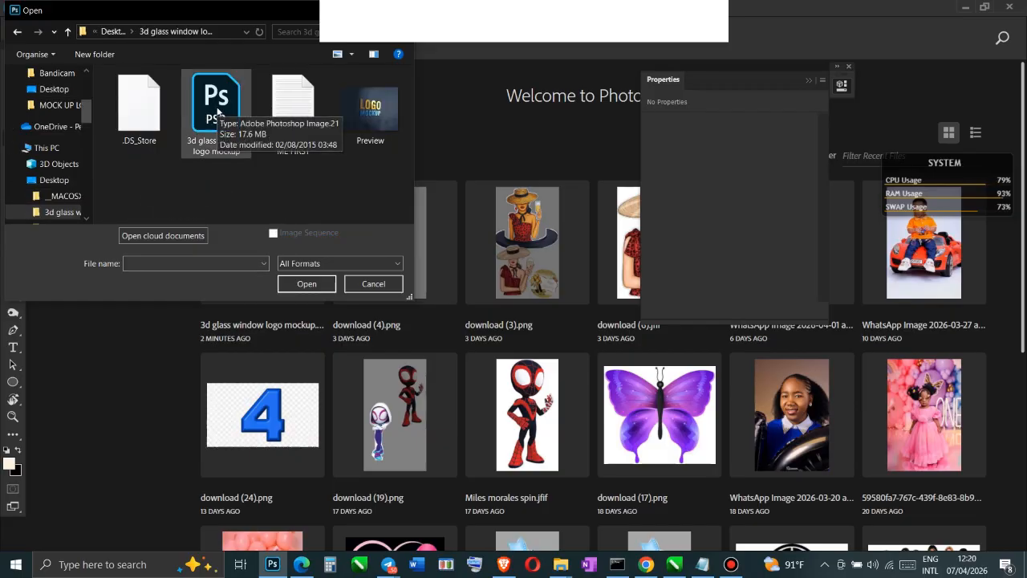
click(112, 32)
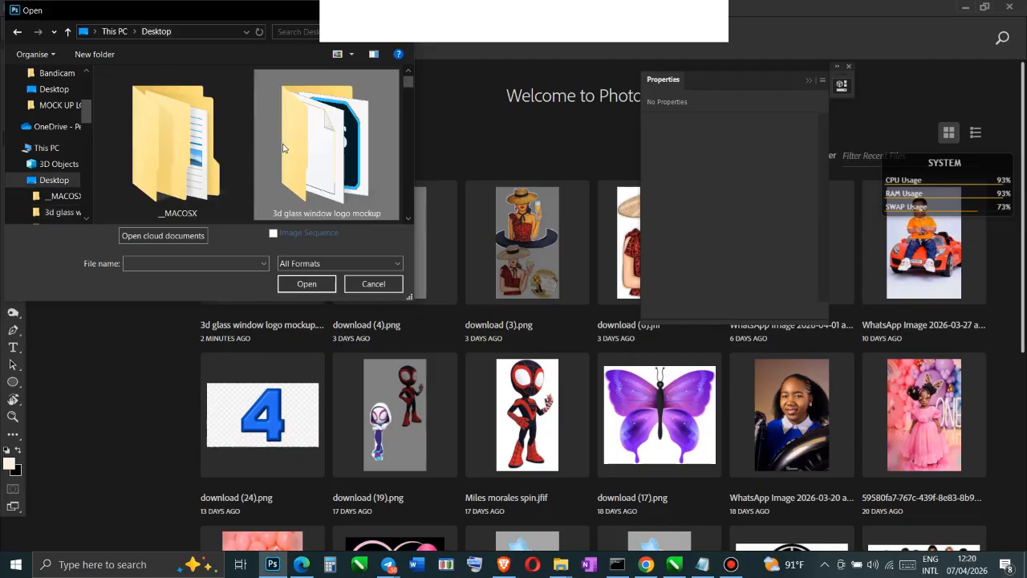
Open the "I Love 3D logo Mock-Up" PSD from the I Love 3D Logo Mock-Up folder on the Desktop
scroll(287, 150, down, 2)
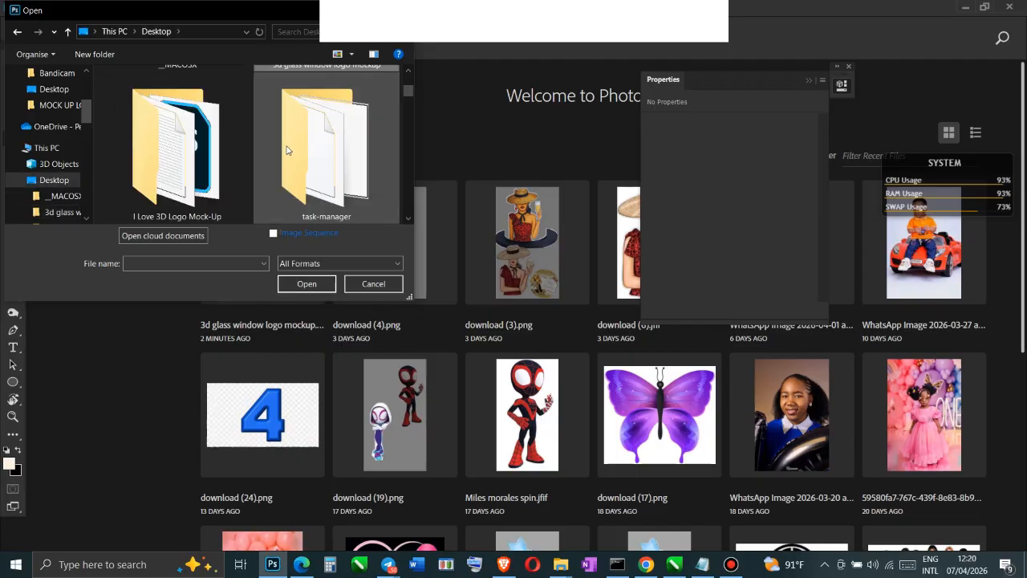
click(173, 165)
double_click(173, 164)
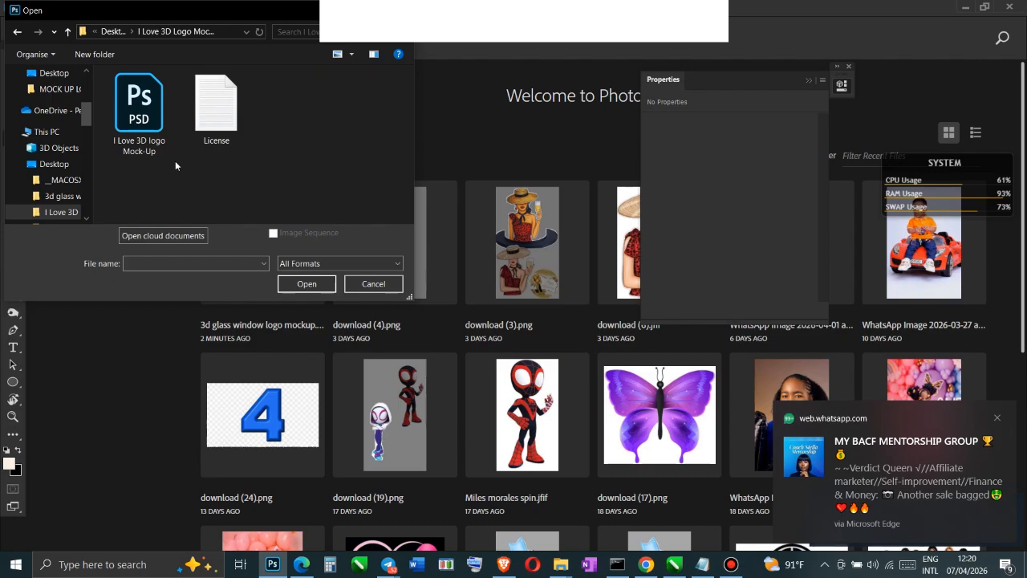
click(150, 101)
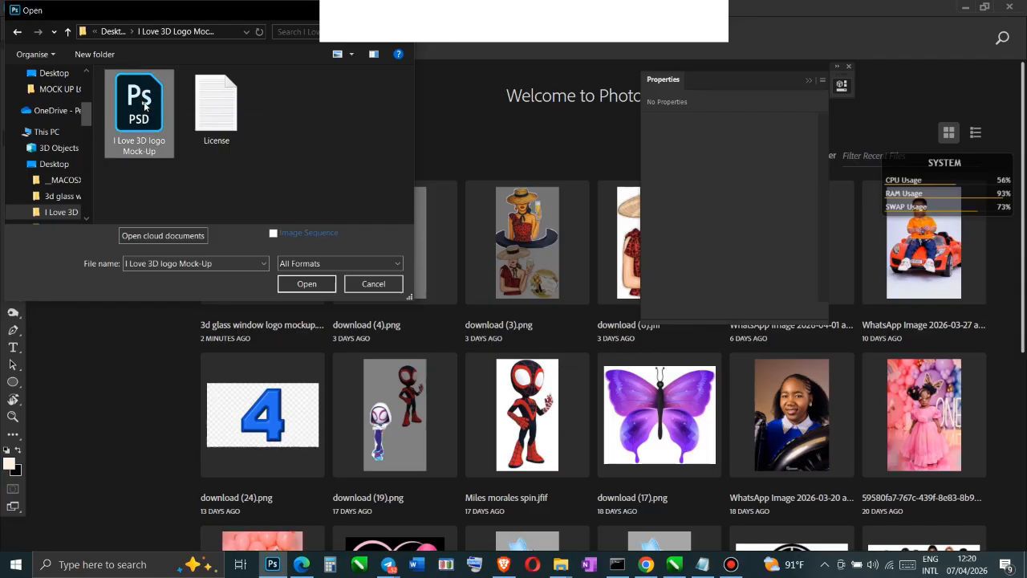
click(313, 286)
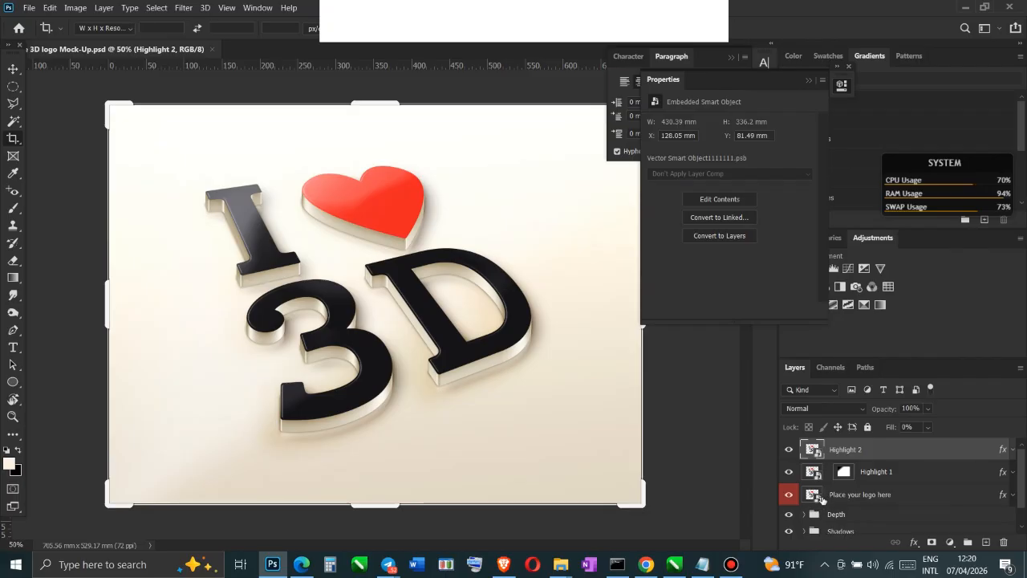
In the contents of the "Place your logo here" smart object, add a new layer on top and hide the Vector Smart Object layer
right_click(863, 494)
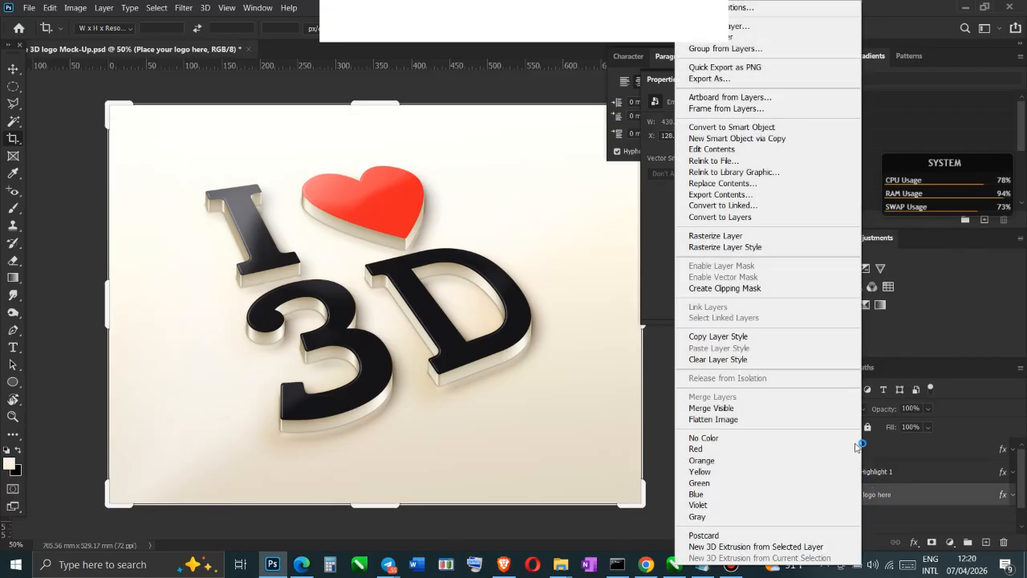
click(726, 150)
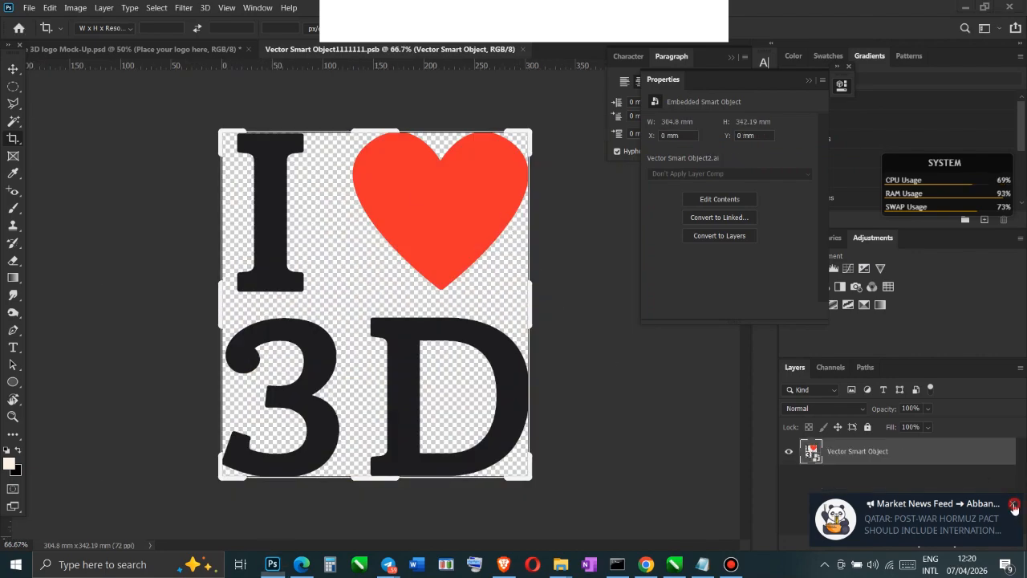
click(986, 542)
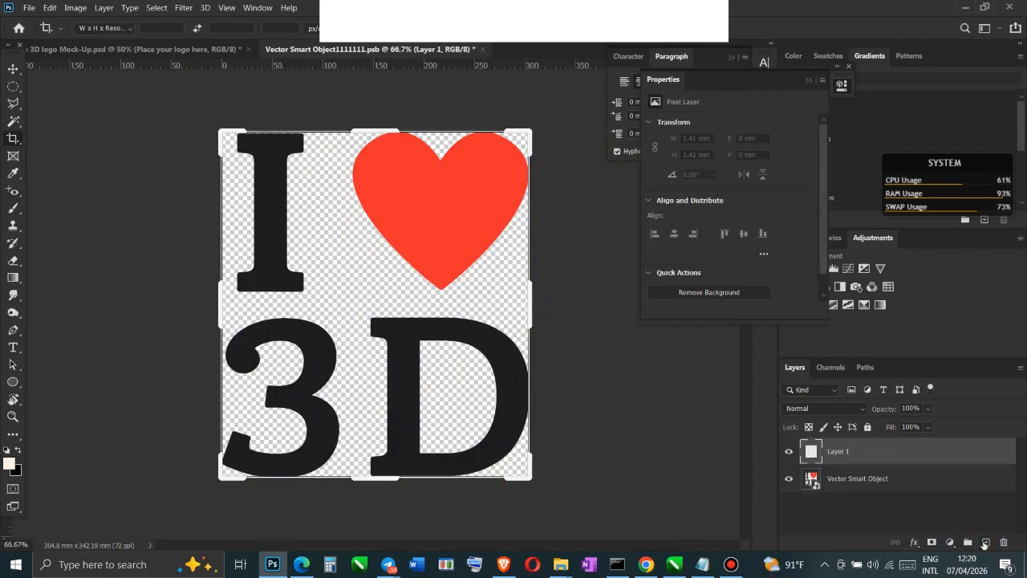
click(789, 478)
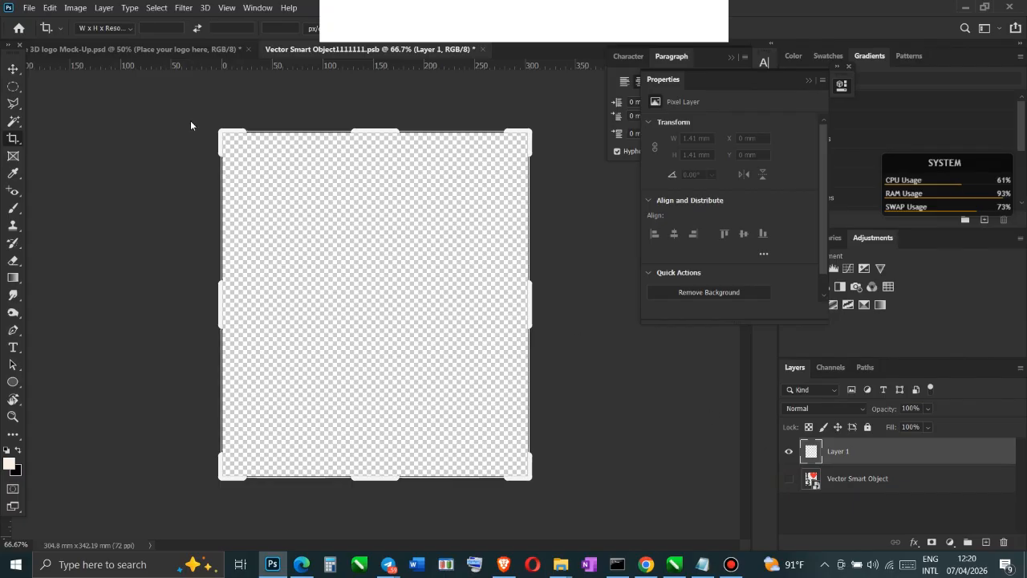
Place the "something sweet" image from the COPYMASTER folder as an embedded object in the smart object contents, keeping its default size and position
click(30, 9)
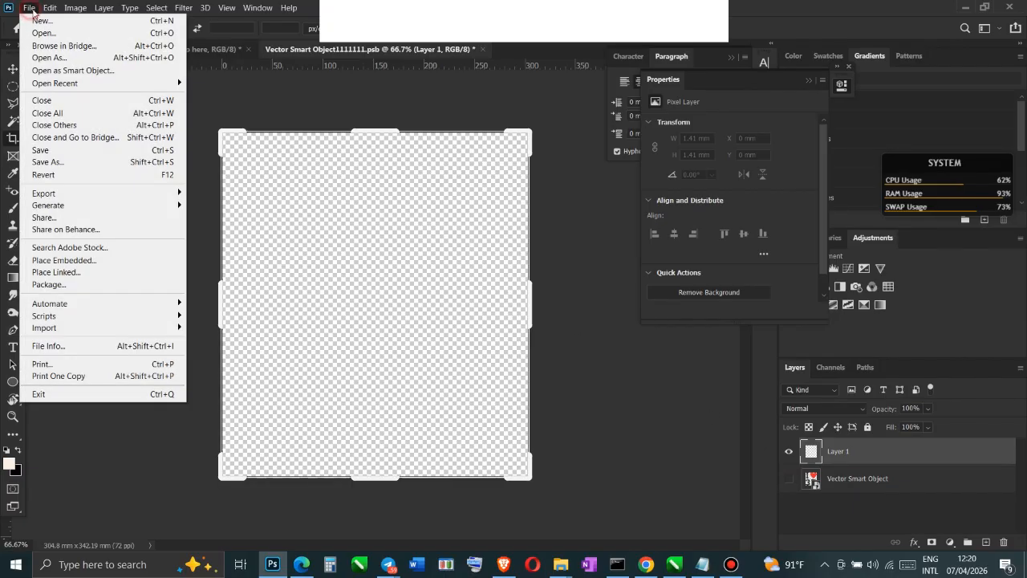
click(59, 260)
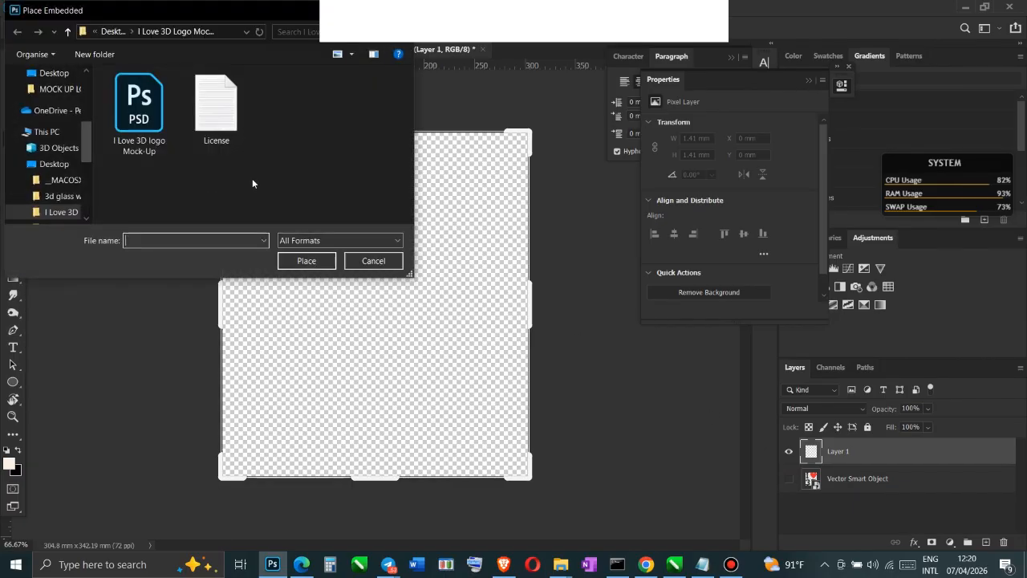
drag(88, 133, 88, 80)
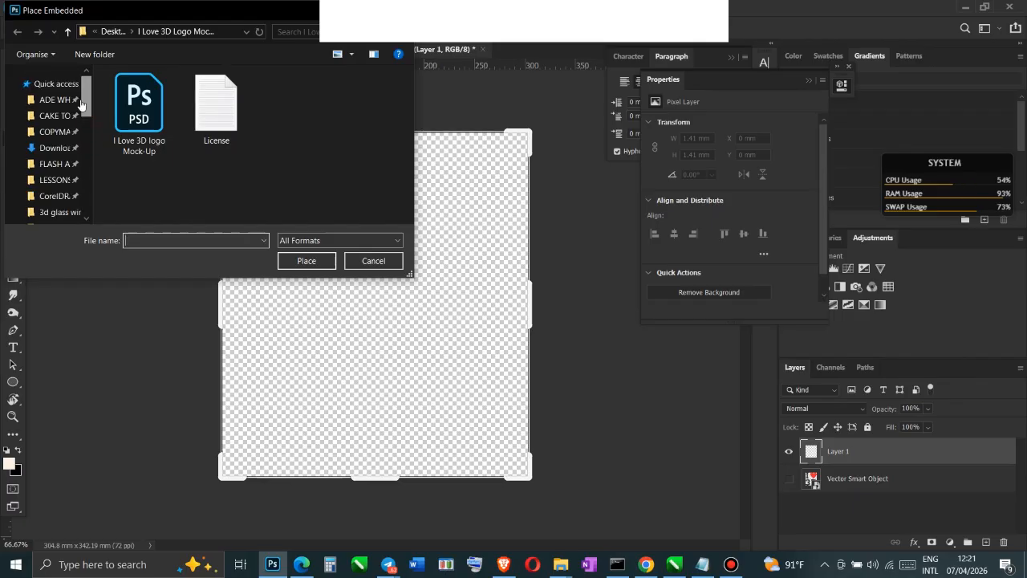
click(57, 134)
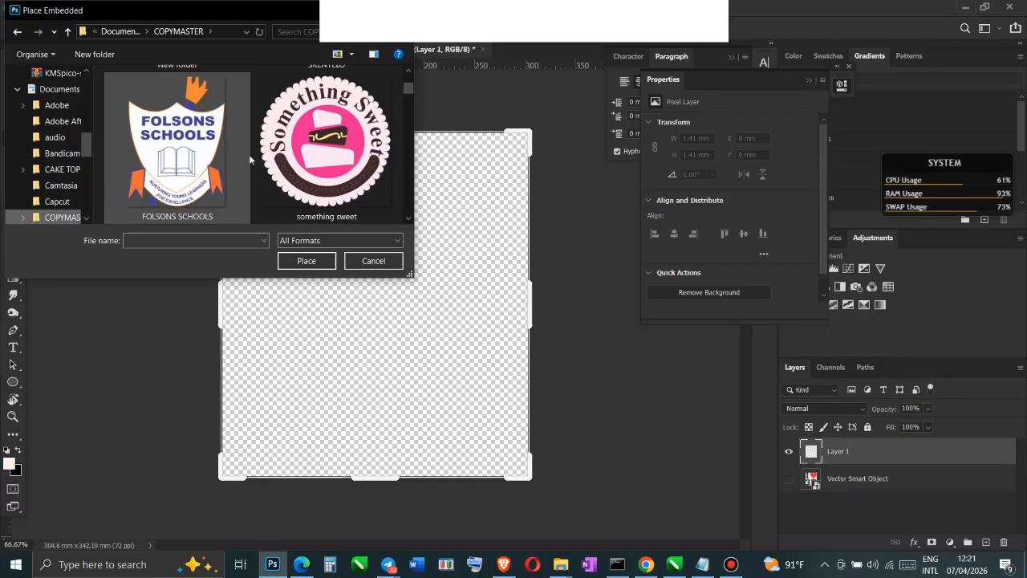
click(324, 150)
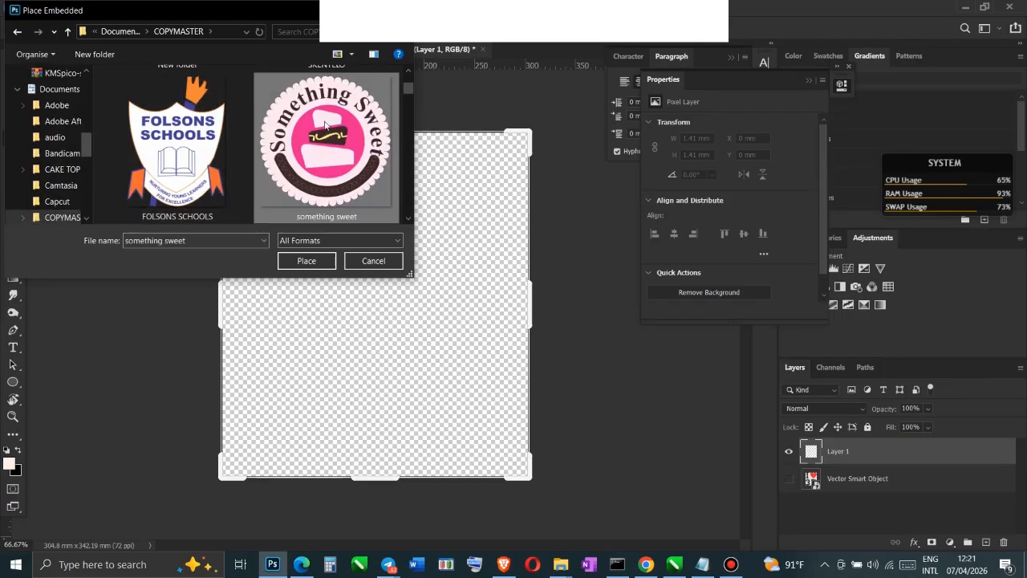
click(319, 258)
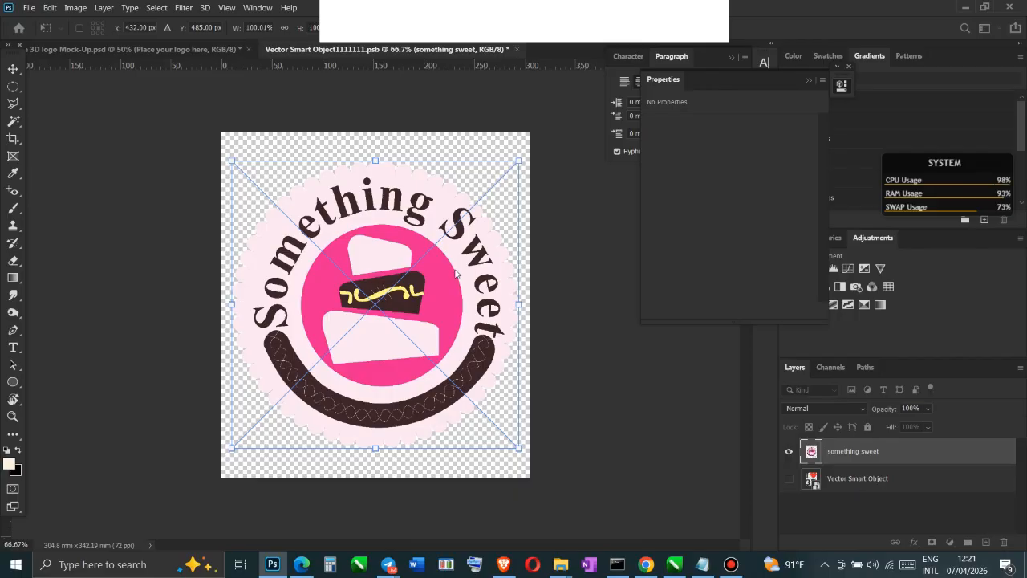
key(Return)
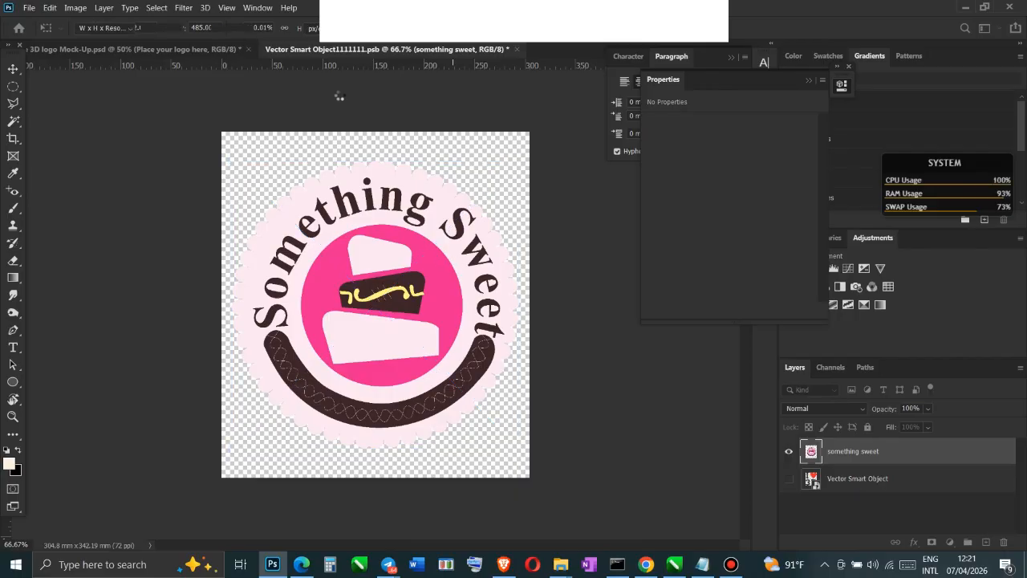
Close the smart object document and save its changes to update the I Love 3D logo mockup
key(c)
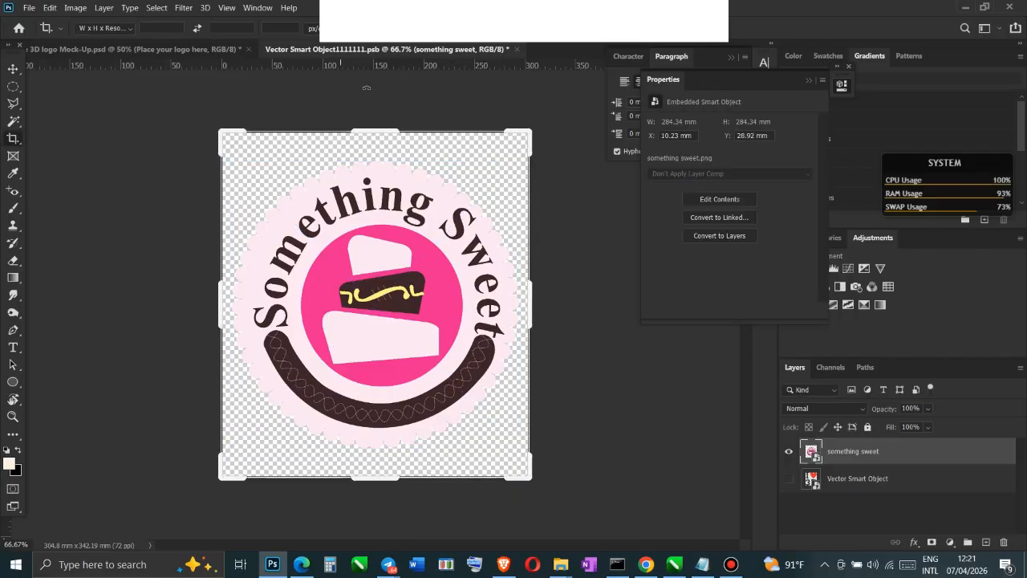
click(519, 50)
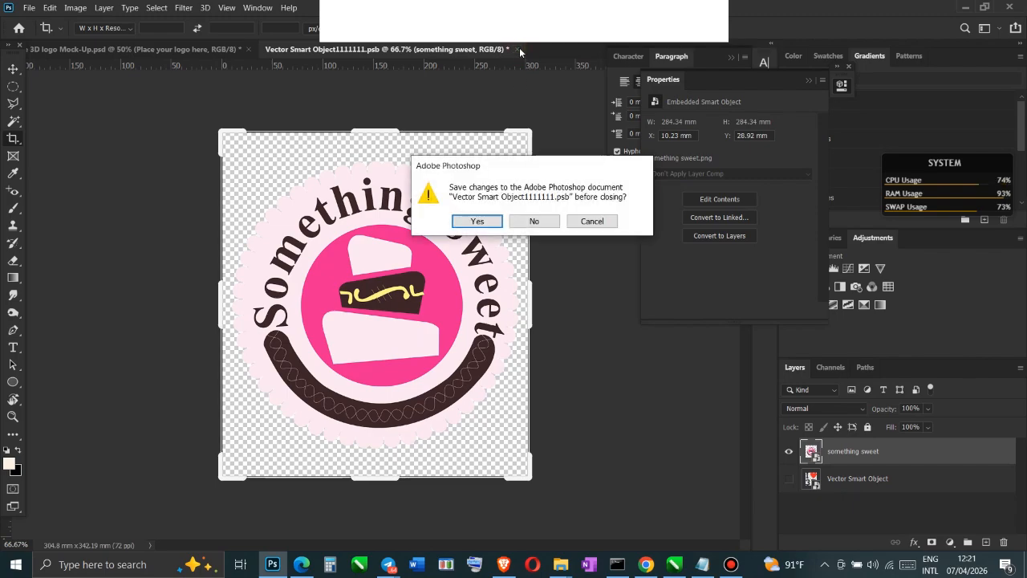
click(477, 222)
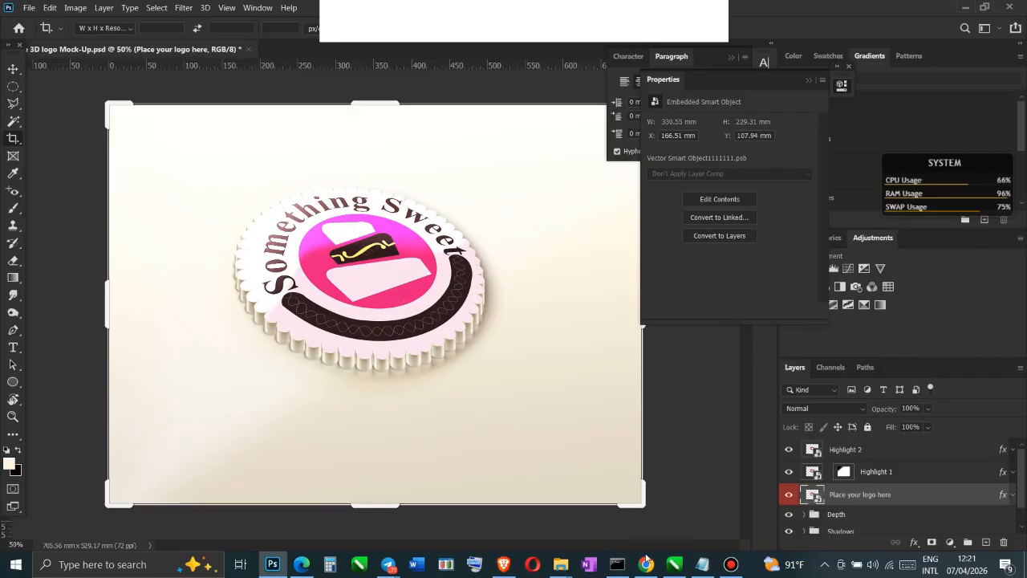
Switch to CorelDRAW and move the Folsons Schools and Something Sweet logos outward, clear of either side of the page
click(674, 564)
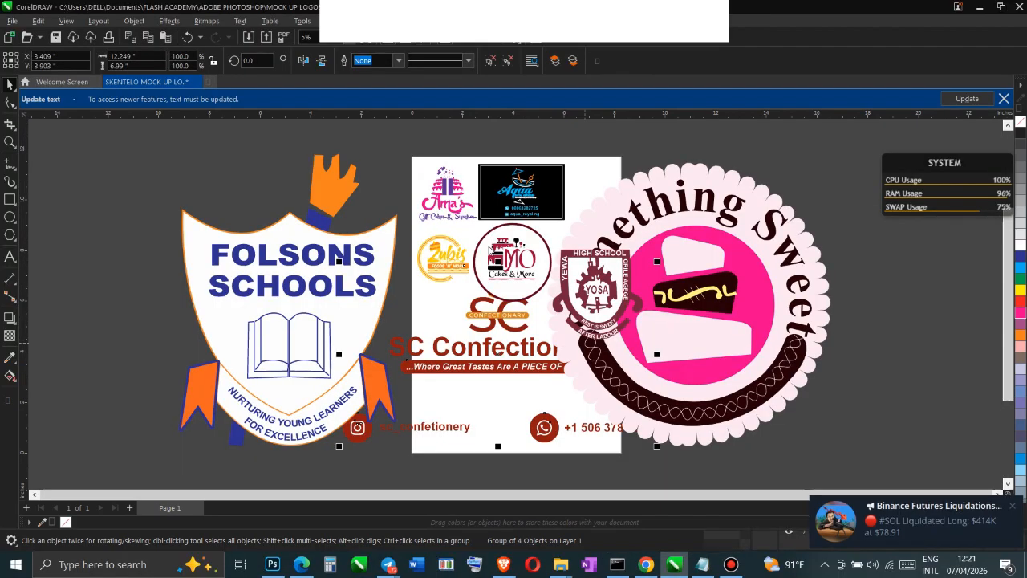
scroll(558, 266, down, 2)
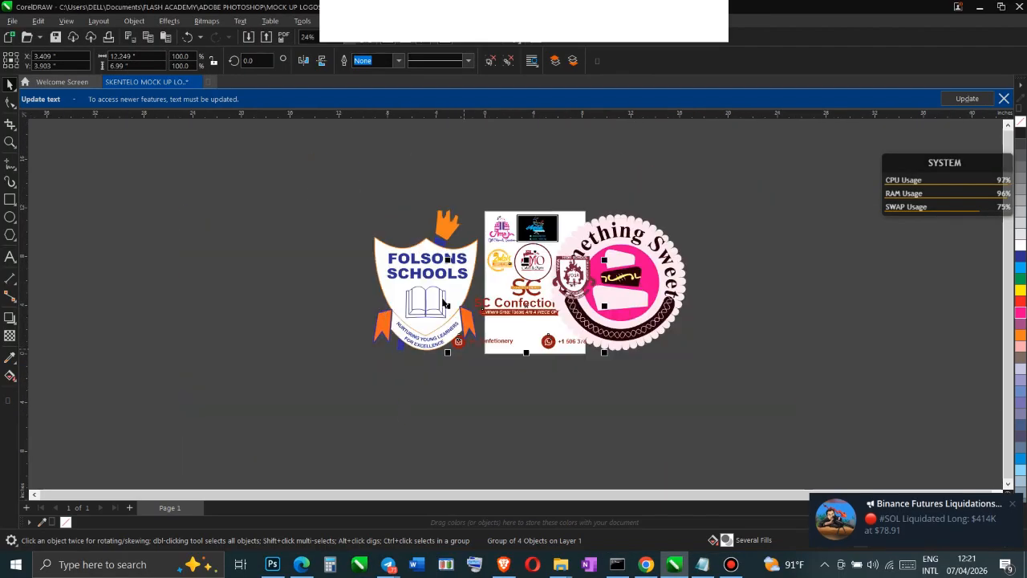
drag(433, 275, 343, 274)
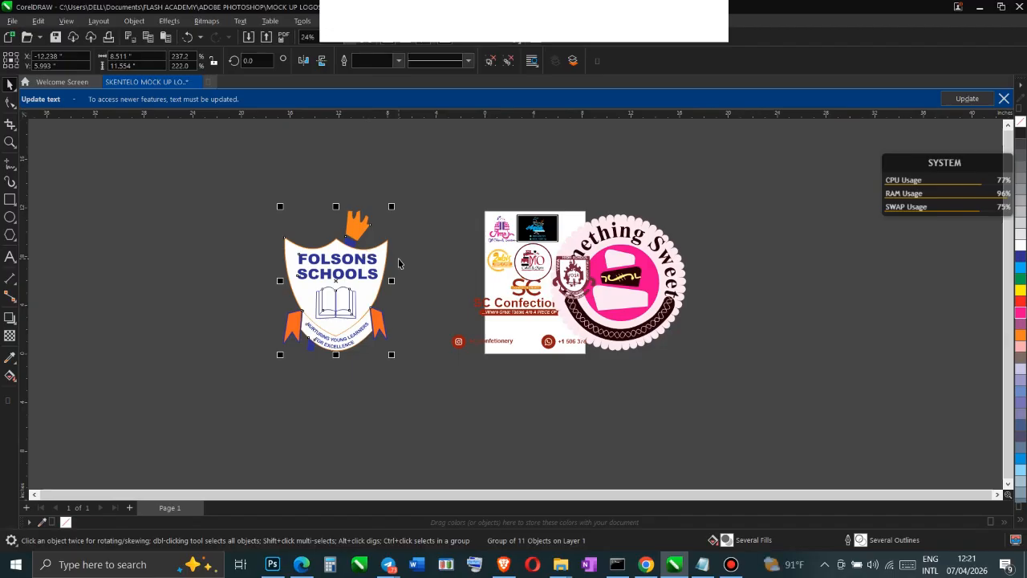
drag(620, 267, 716, 273)
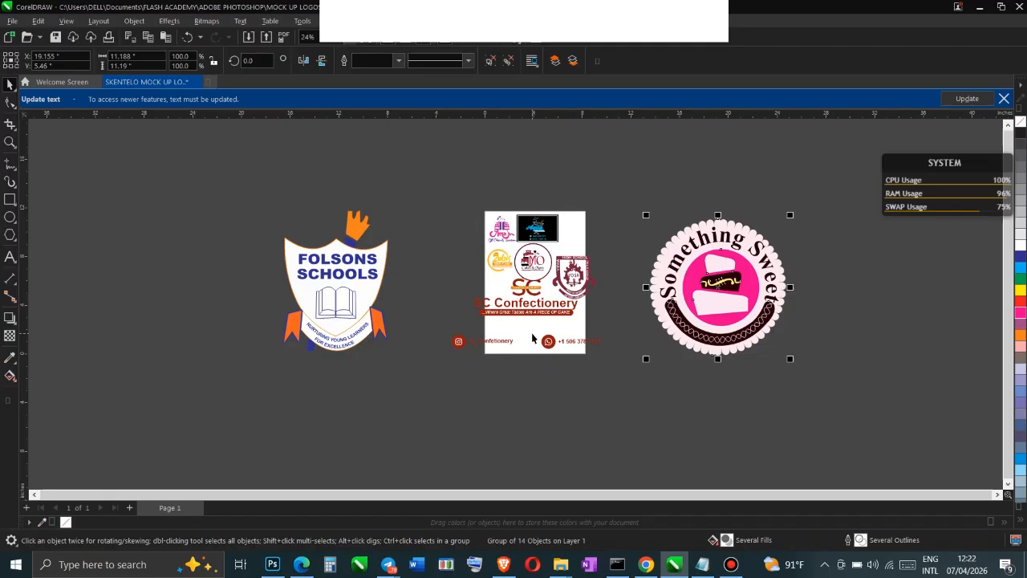
click(731, 564)
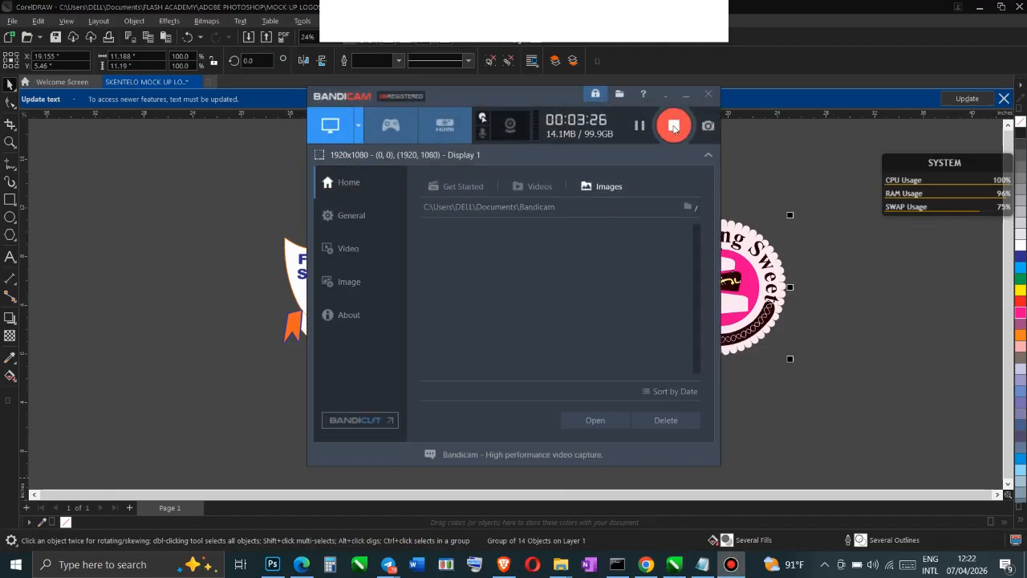